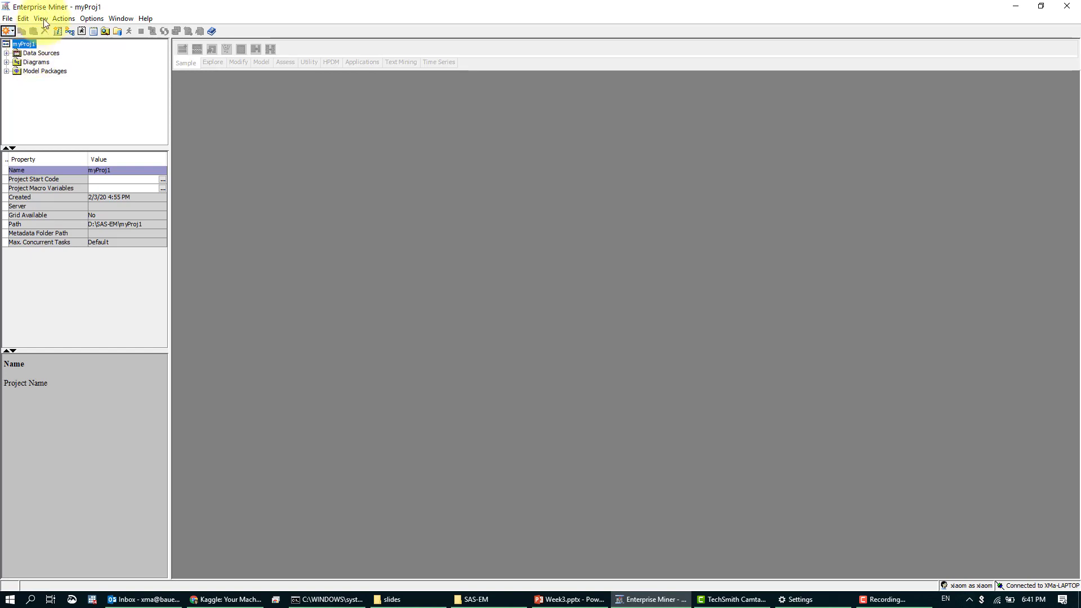
- Start creating a new library in the project and name it mylib
click(8, 19)
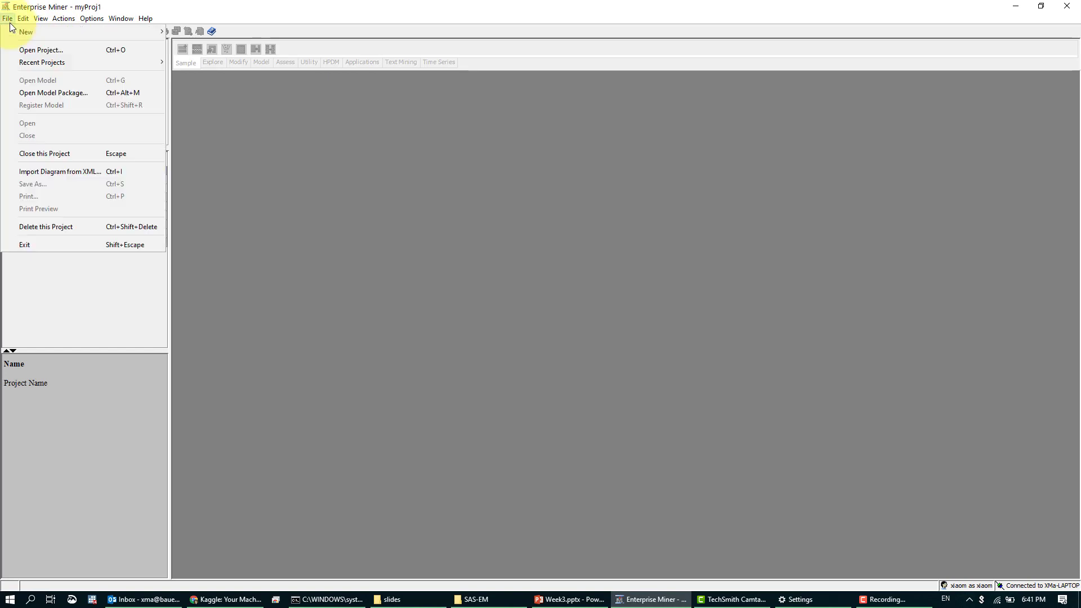
mouse_move(103, 32)
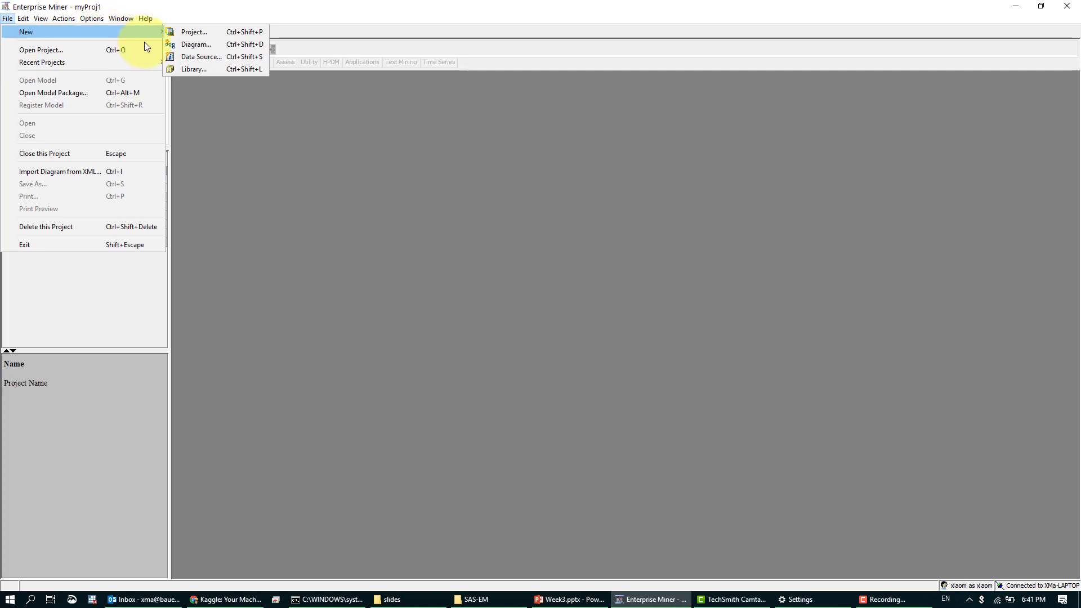
click(194, 68)
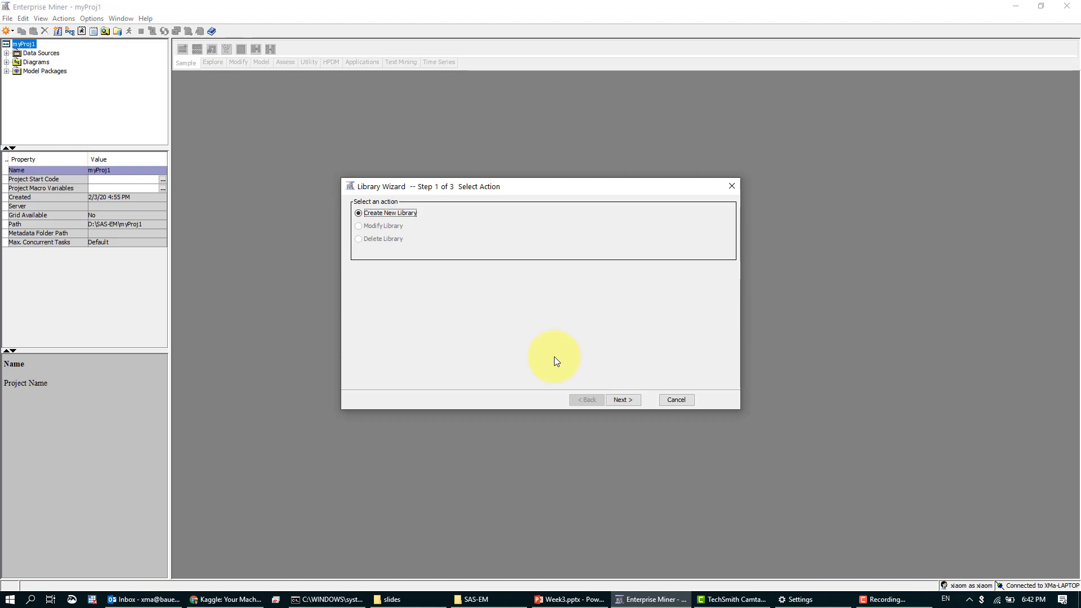
click(623, 399)
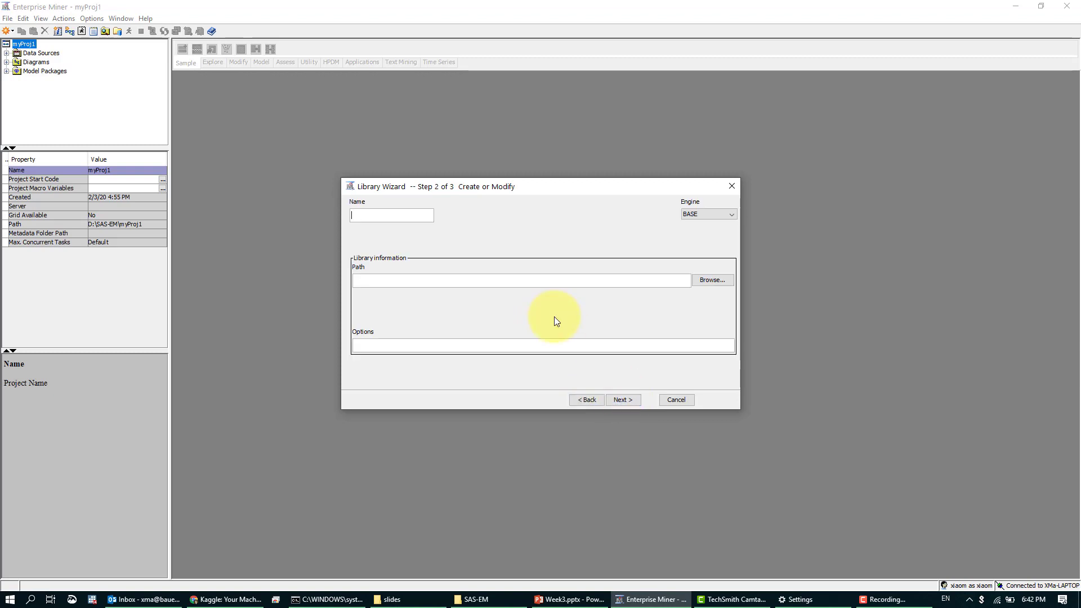
text(mylib)
- Set the library's path to the D:\SAS-EM folder and finish creating the library
click(711, 281)
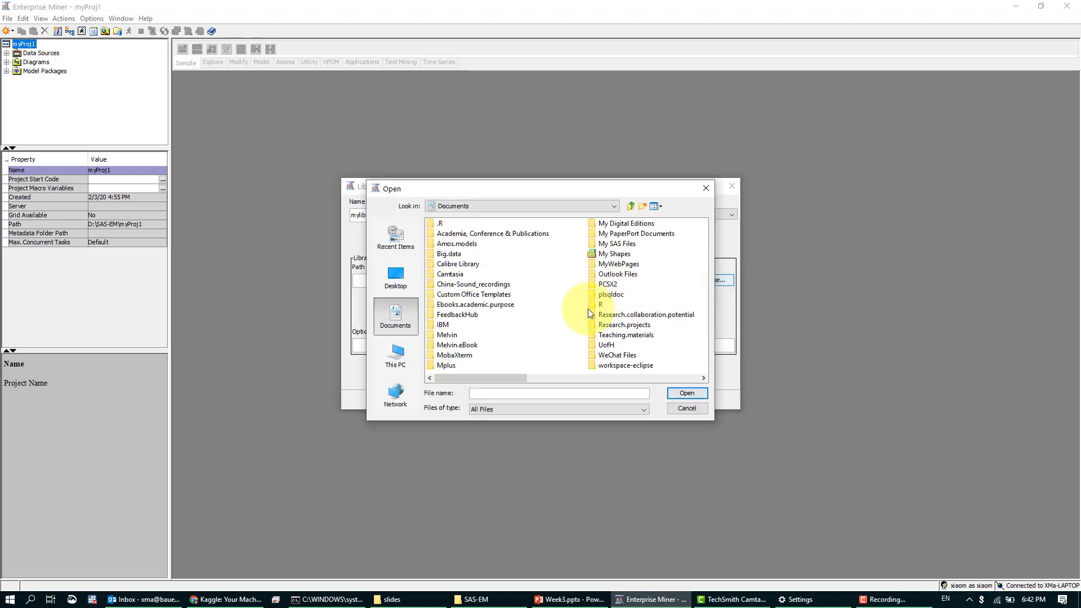
click(406, 353)
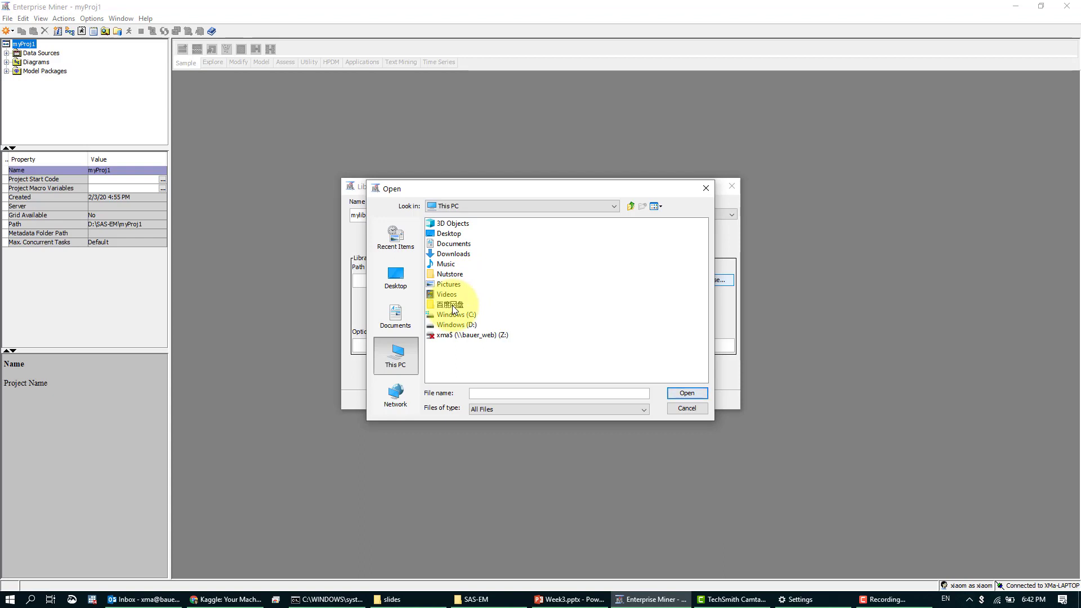
double_click(457, 326)
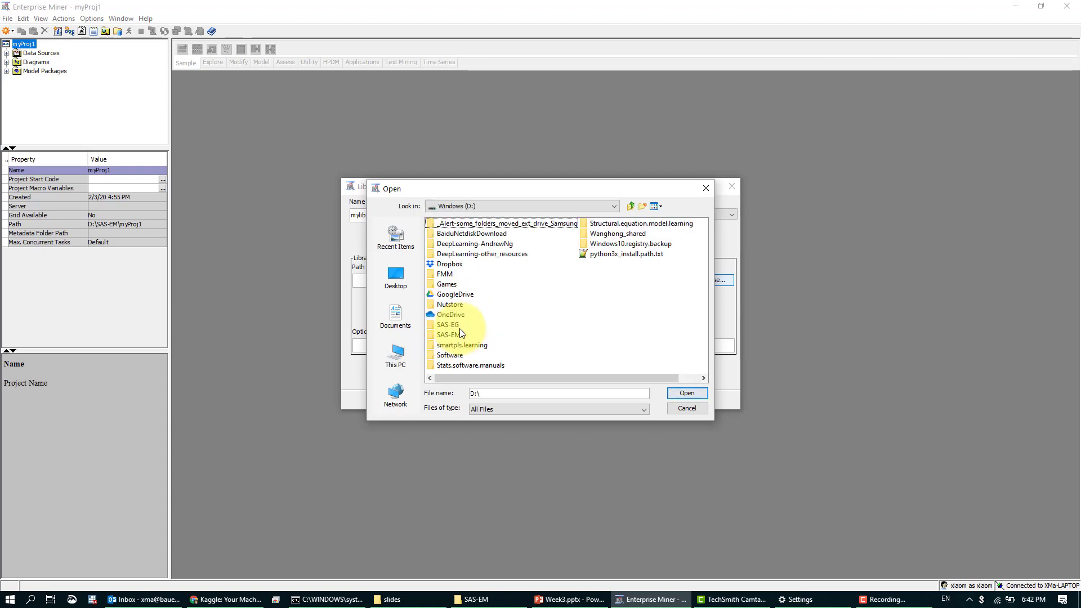
click(456, 334)
click(670, 392)
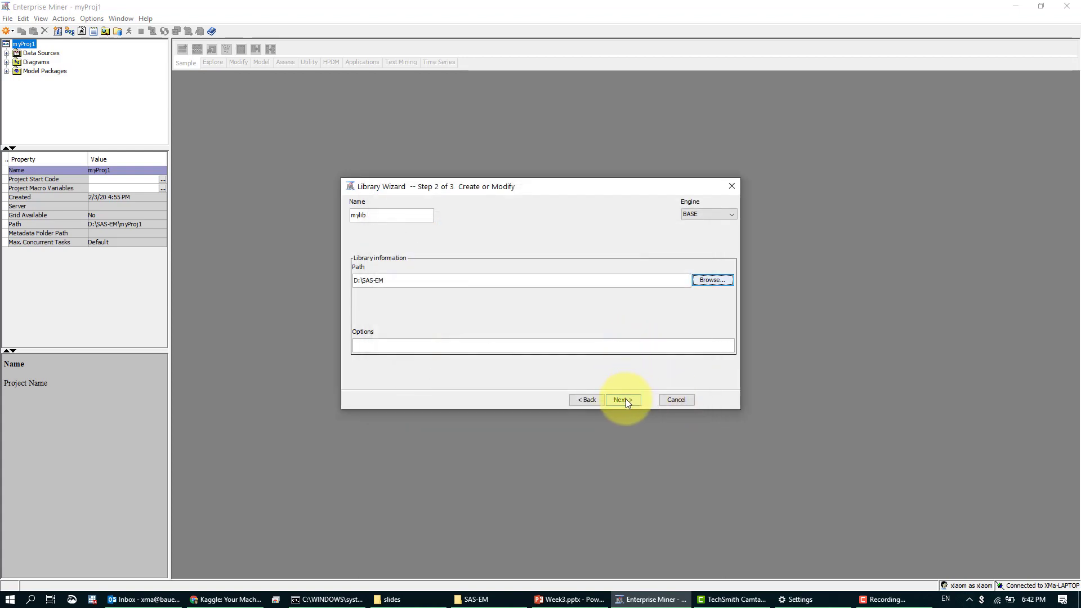
click(625, 398)
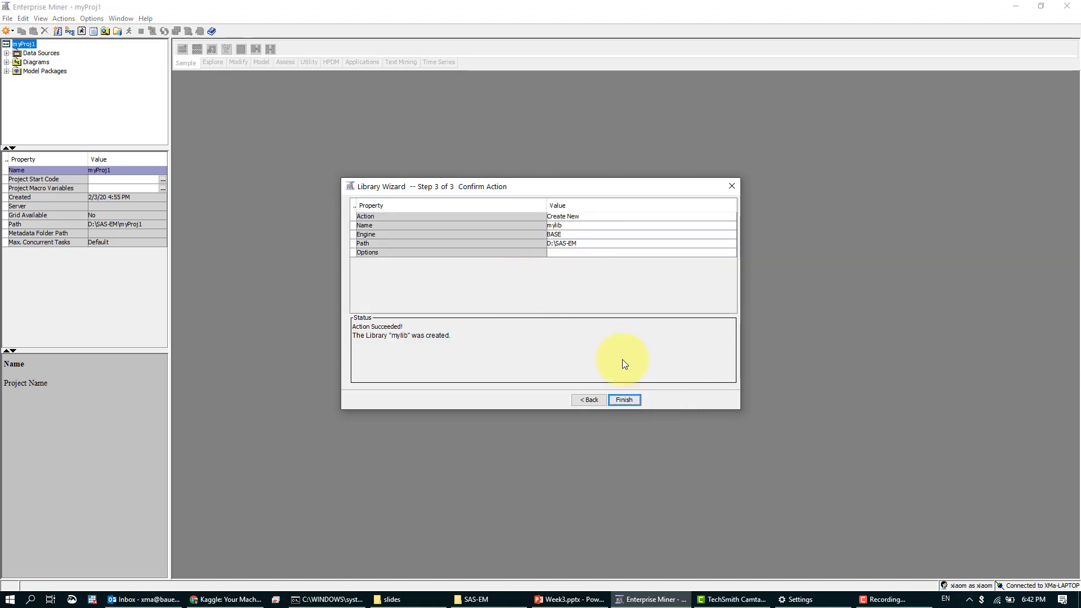
click(624, 399)
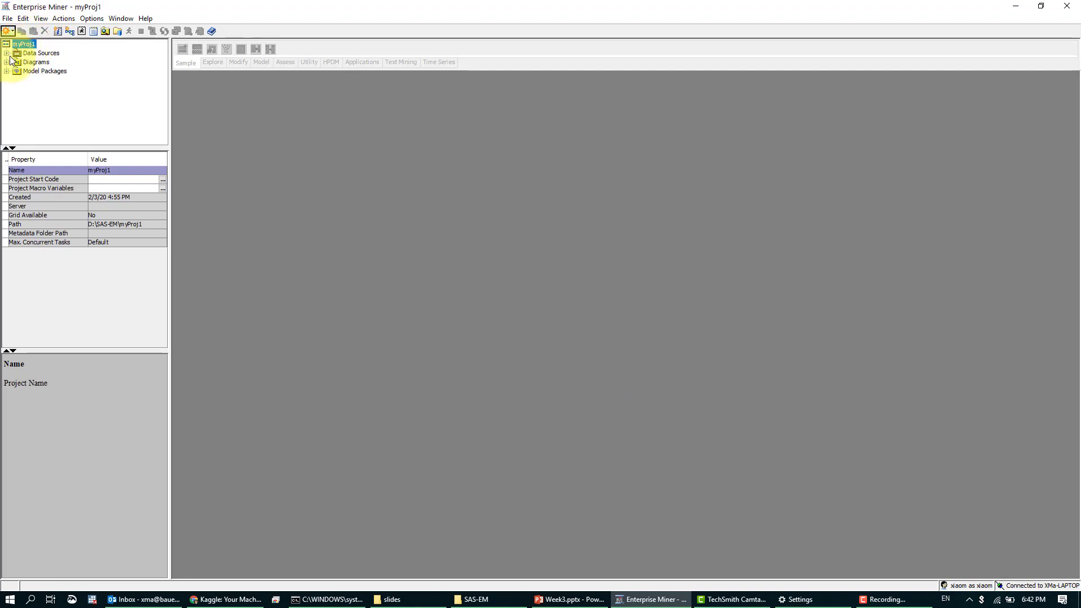
- Start a new data source from a SAS table and choose the Churn table in the Mylib library
right_click(40, 53)
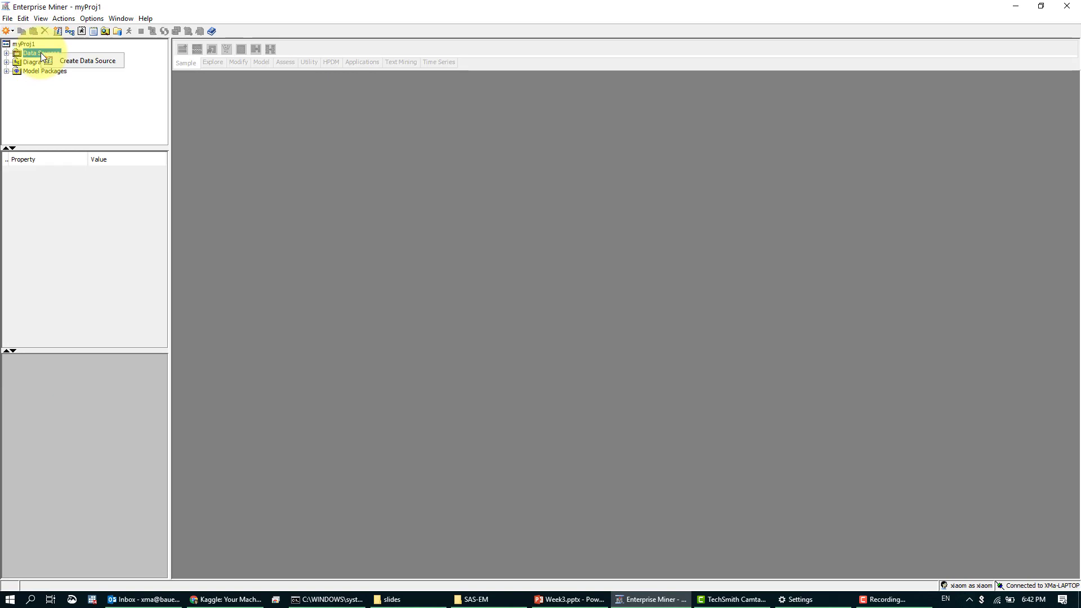
click(68, 59)
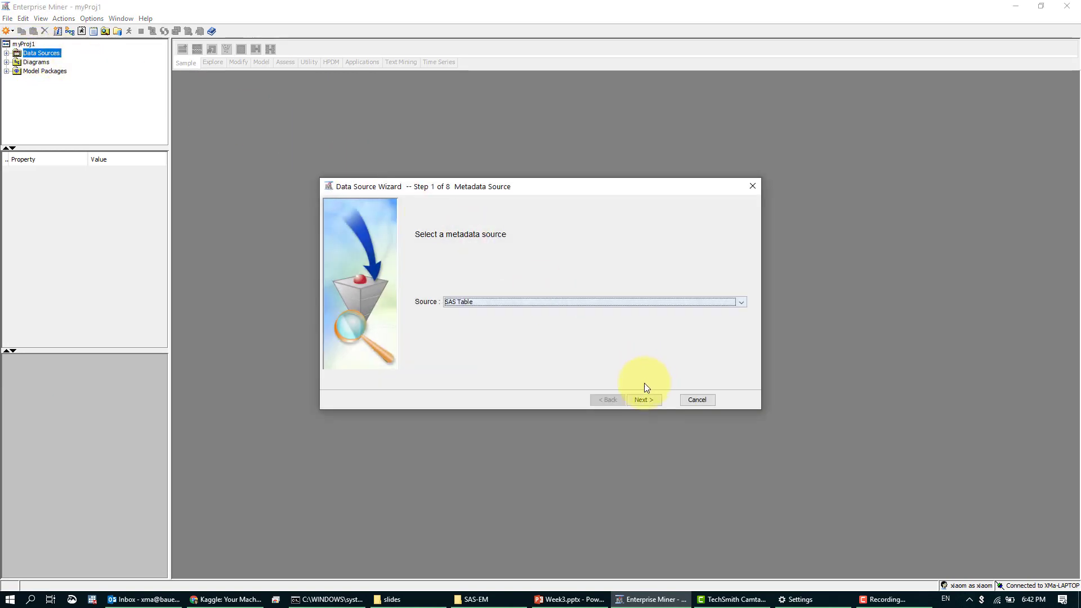
click(643, 398)
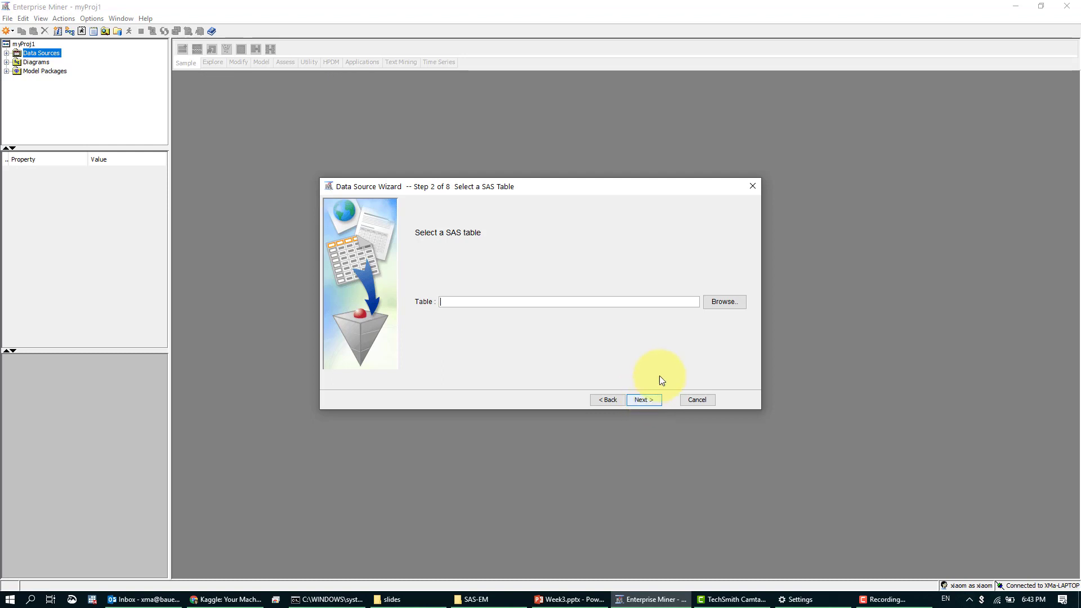
click(707, 302)
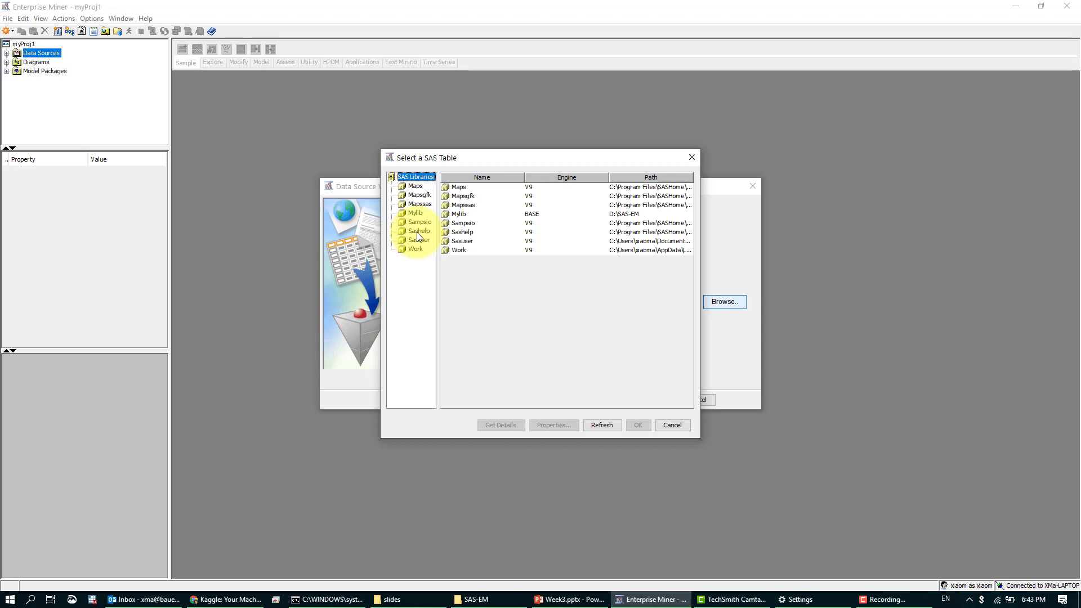
click(416, 212)
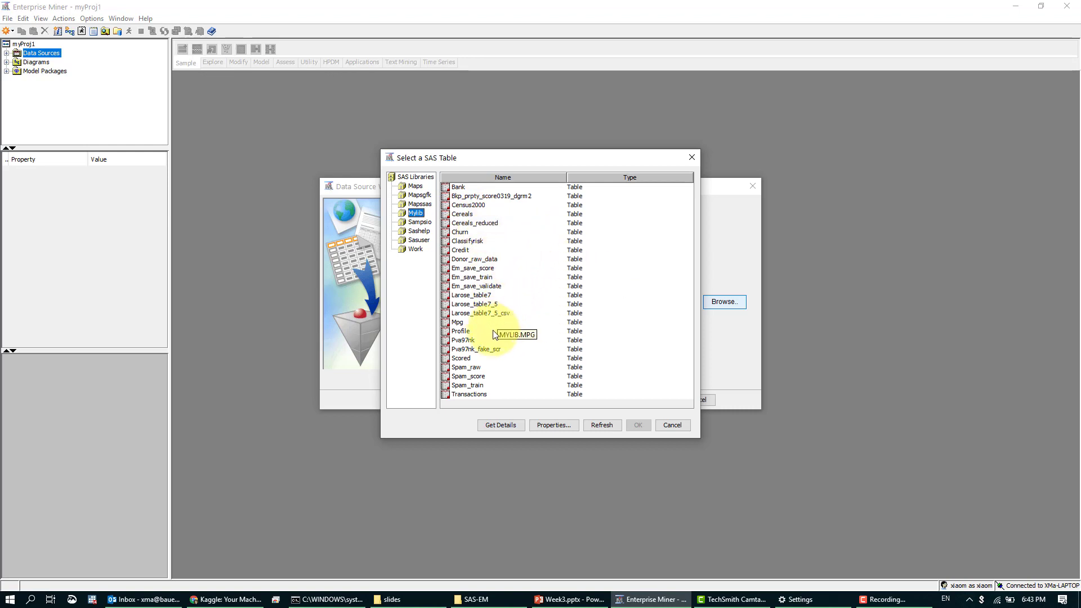
click(463, 233)
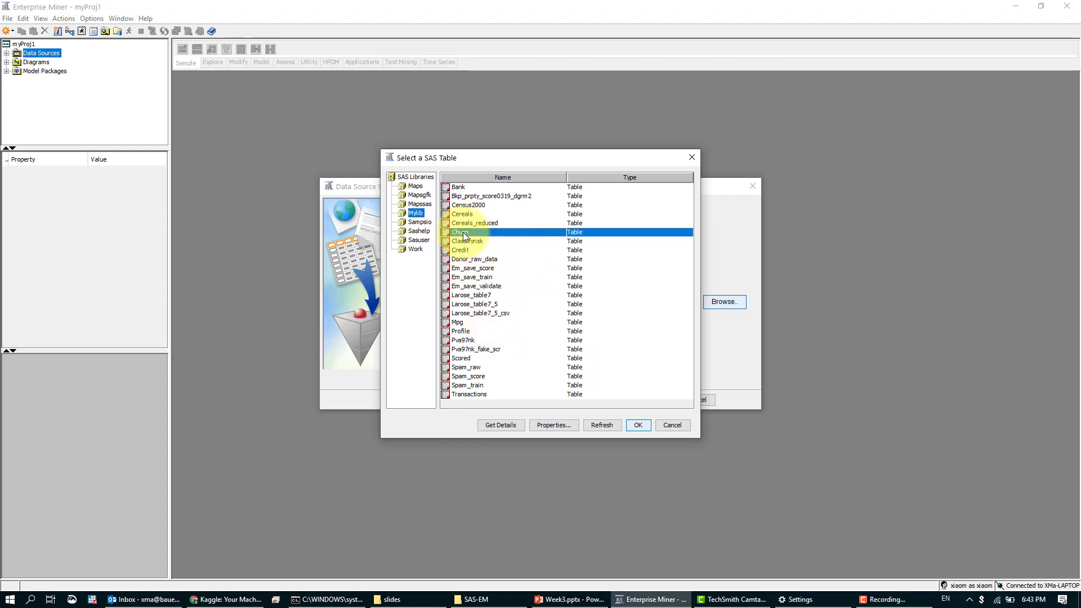
click(640, 425)
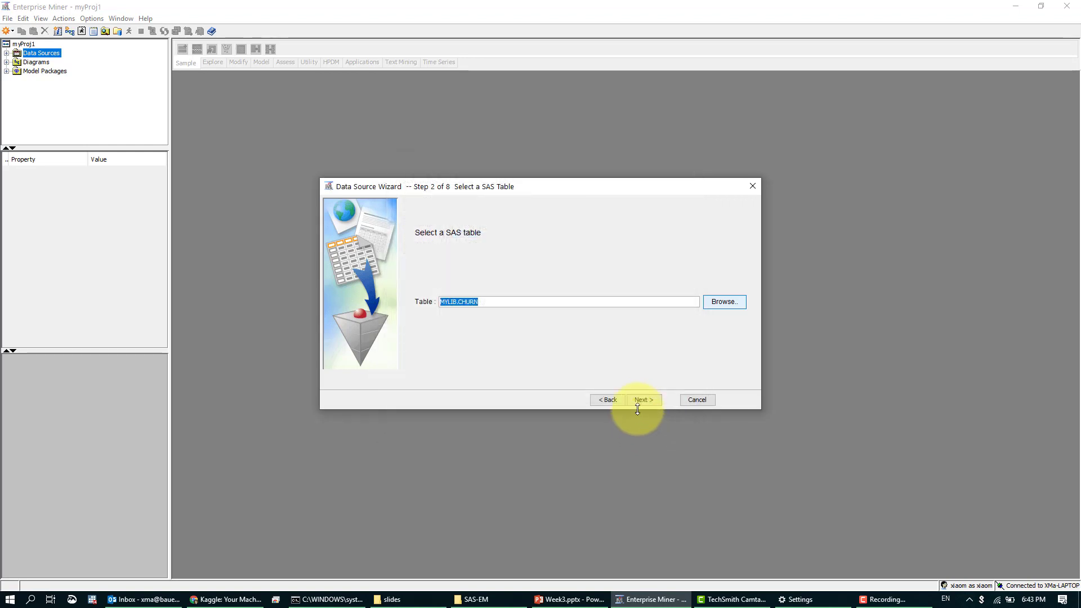
- Advance to the column metadata with the Basic advisor setting, and enlarge the wizard and its Name column
click(645, 399)
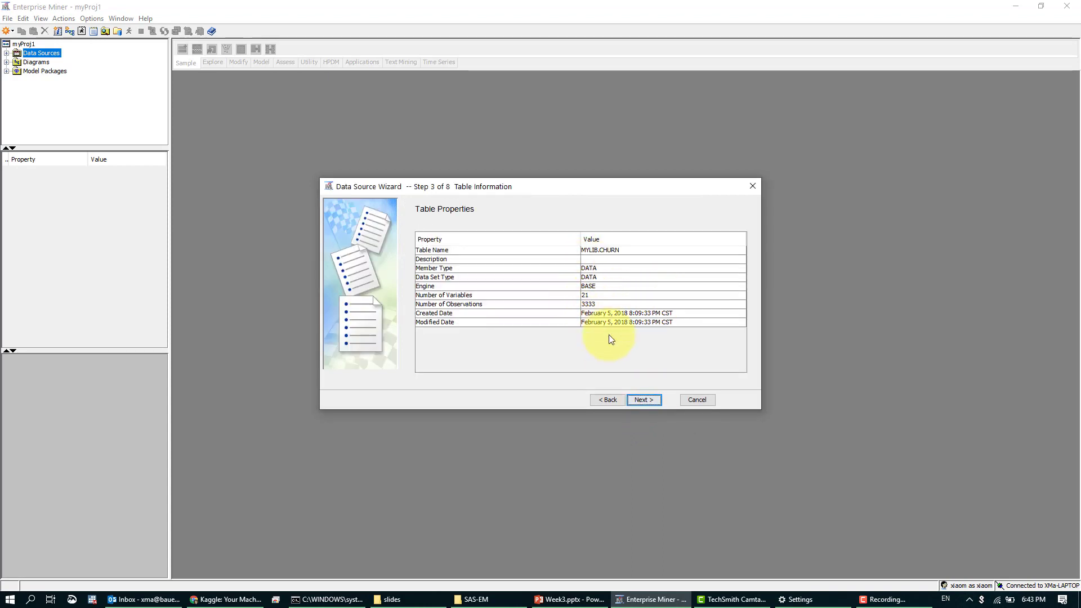
click(646, 398)
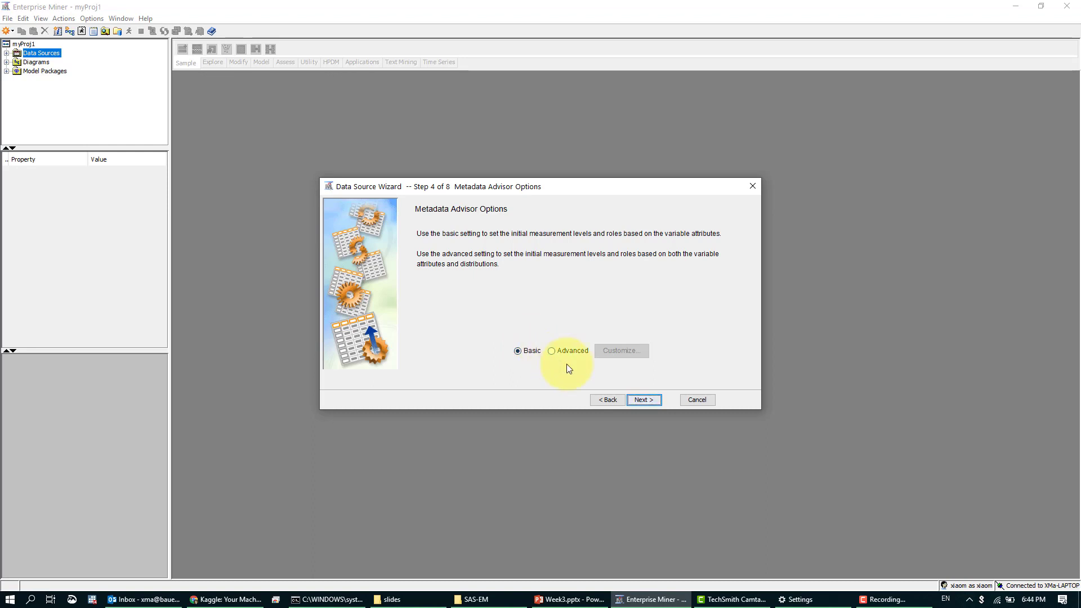
click(647, 399)
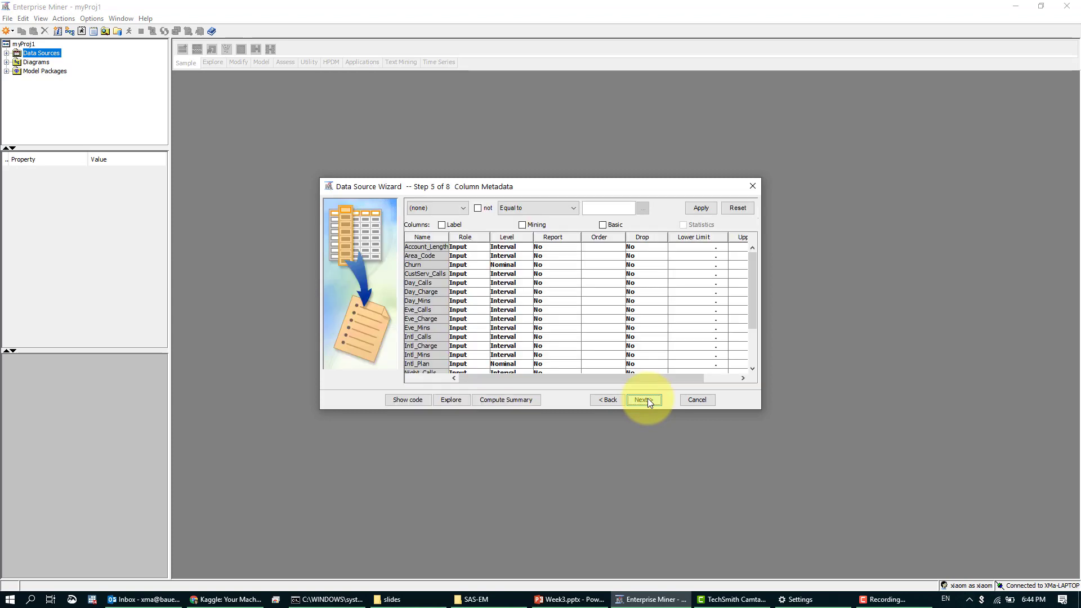
double_click(653, 177)
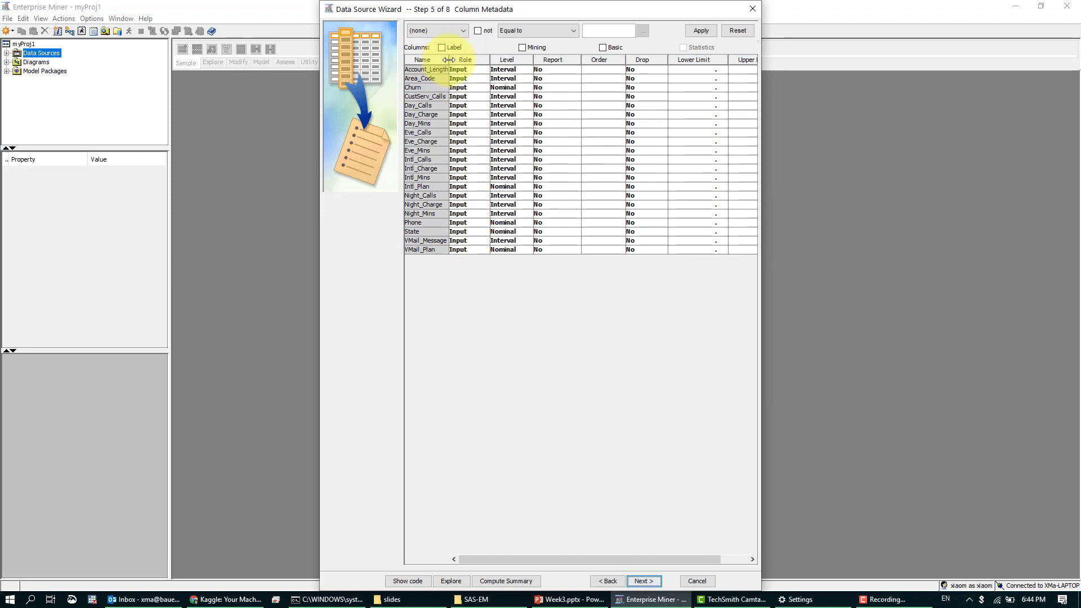
drag(450, 60, 461, 60)
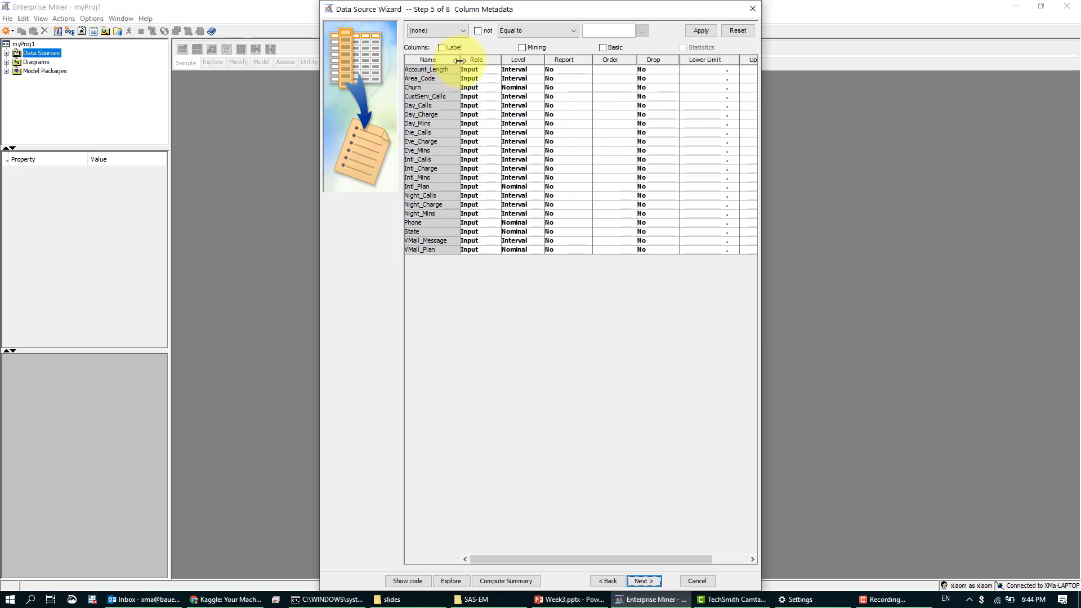
drag(462, 61, 474, 59)
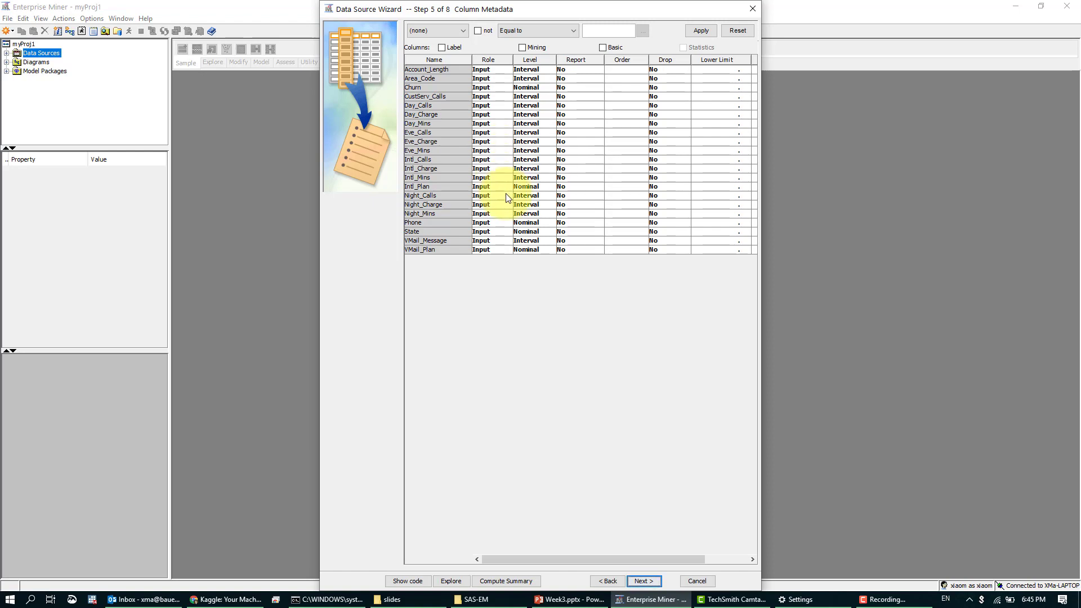
- Set the role of the Churn variable to Target
click(489, 87)
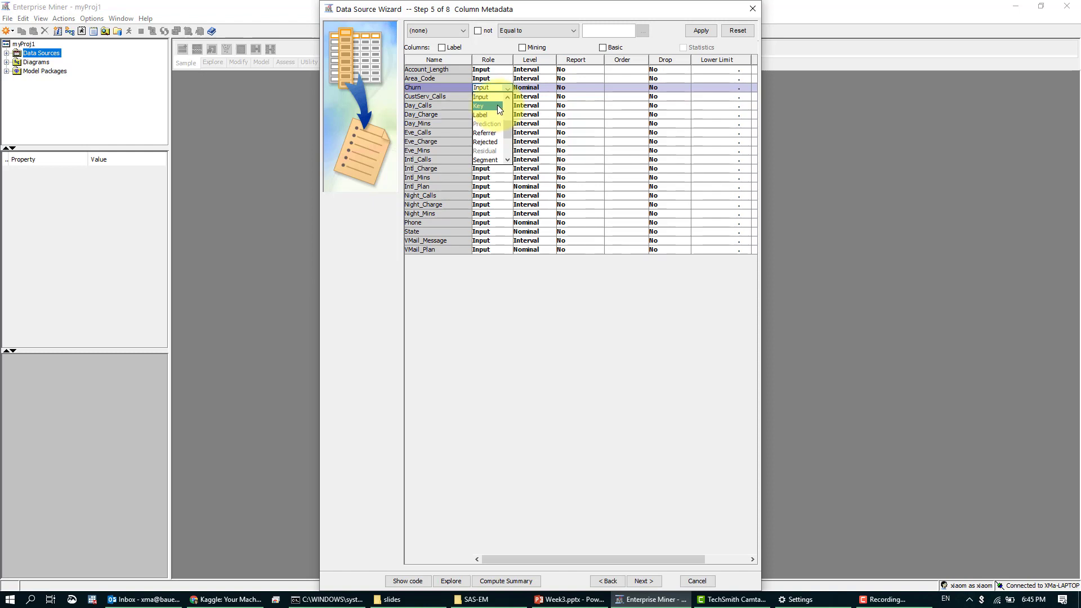
scroll(496, 133, down, 2)
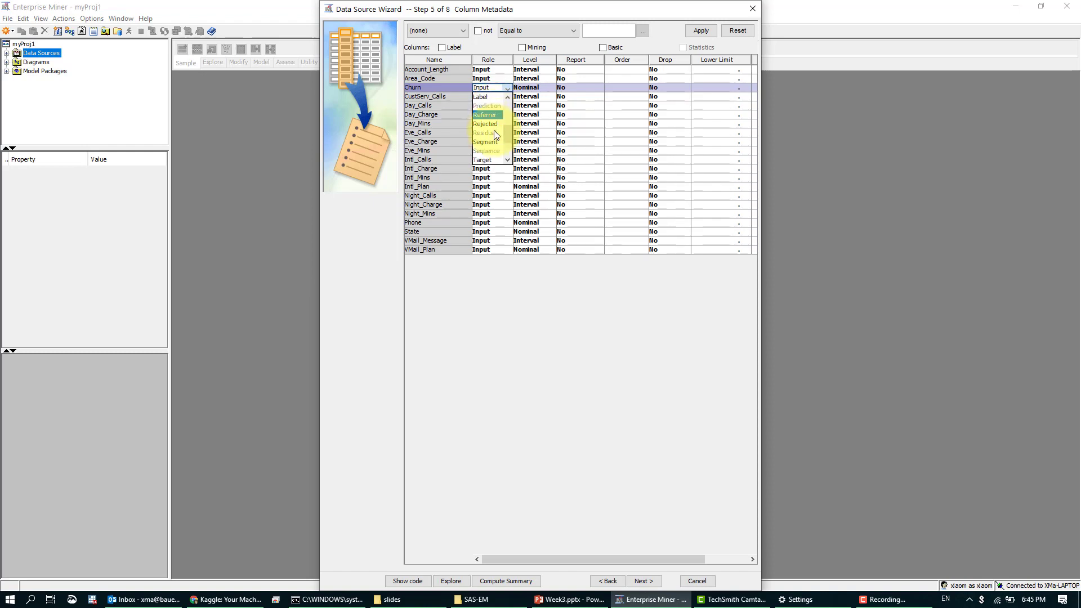
click(492, 124)
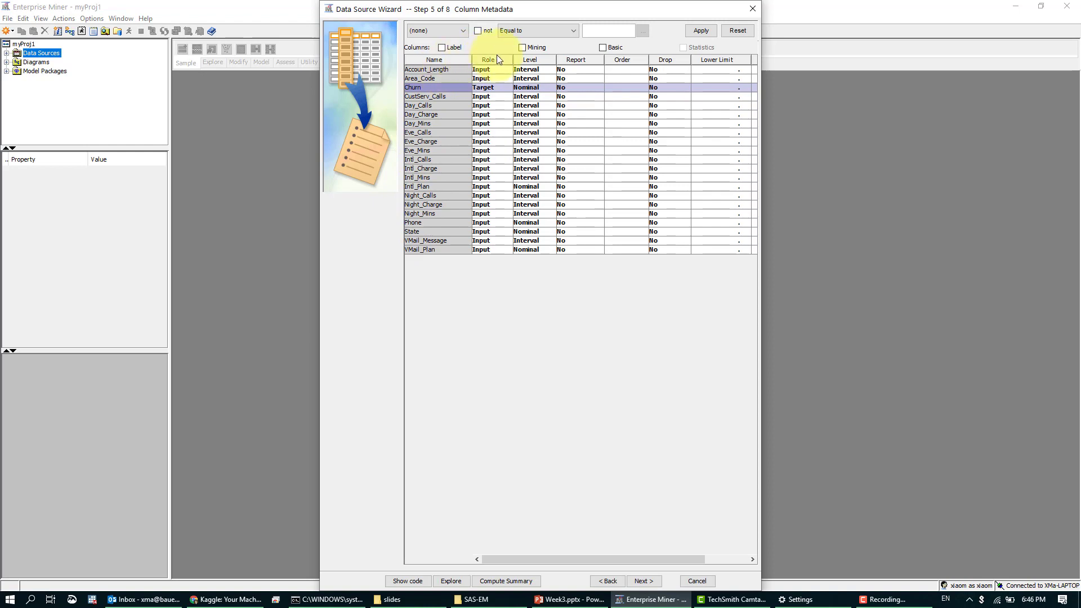
- Sort the variables by level and set the role of the Phone variable to ID
click(528, 61)
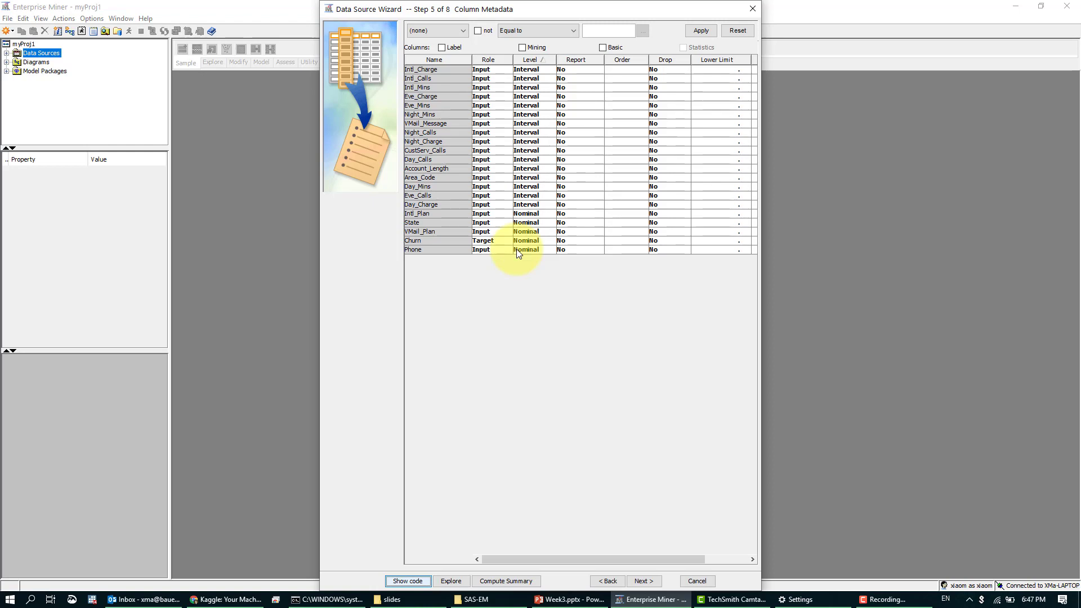
click(500, 249)
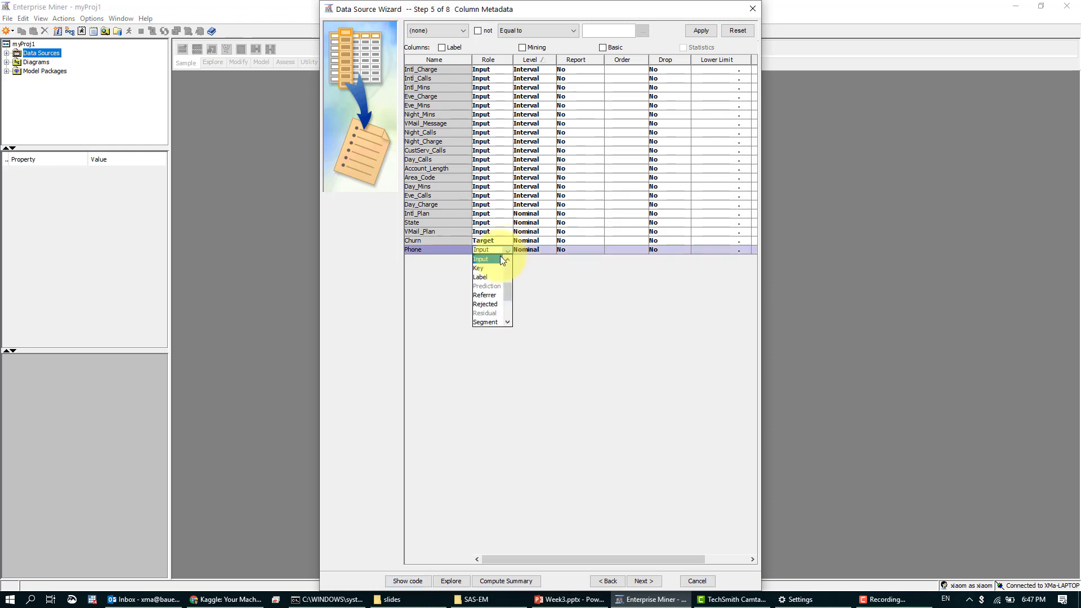
scroll(506, 270, up, 3)
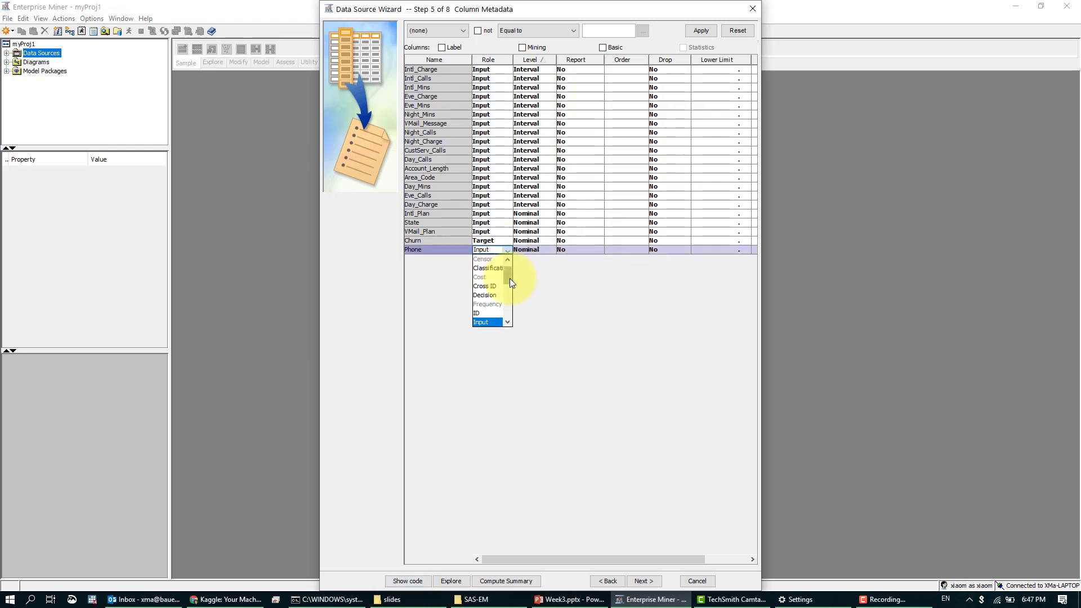
click(496, 313)
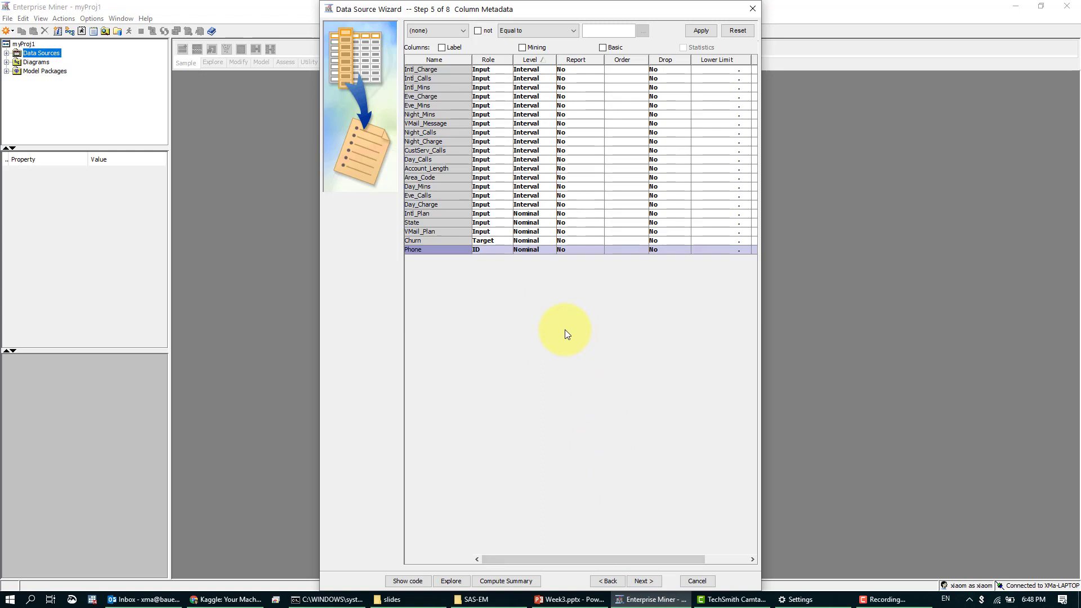
- Accept the column metadata and advance to the data source attributes without decision processing or a sample data set
click(644, 581)
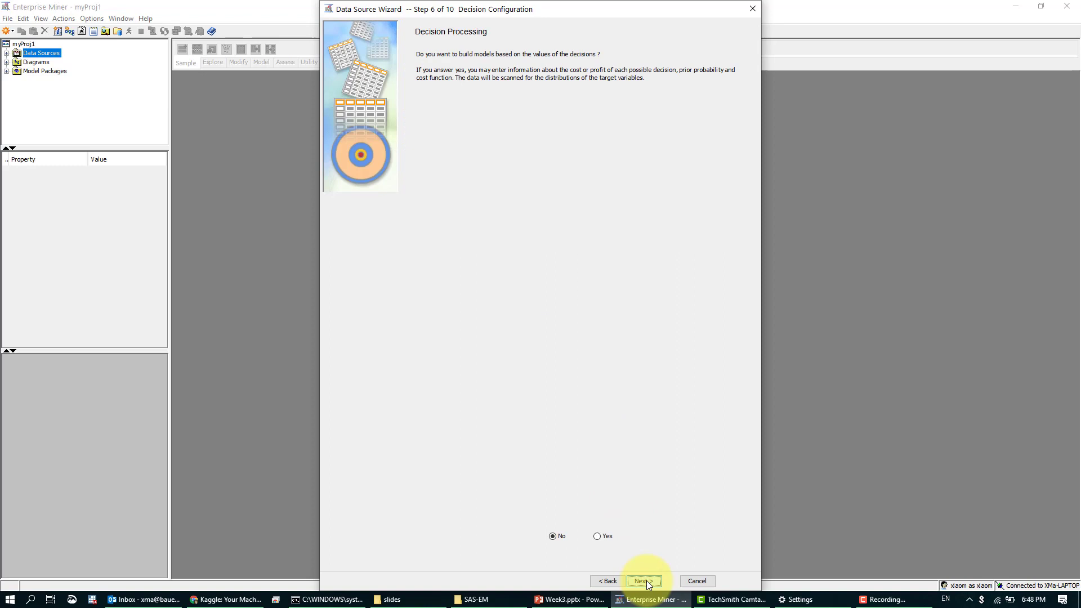
click(647, 582)
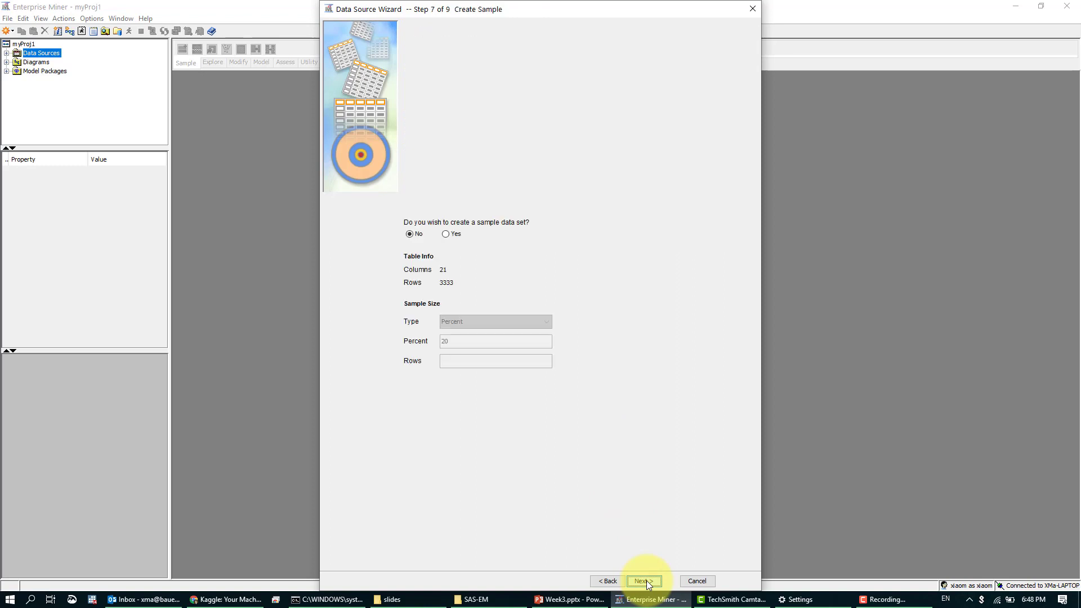
click(646, 582)
click(590, 582)
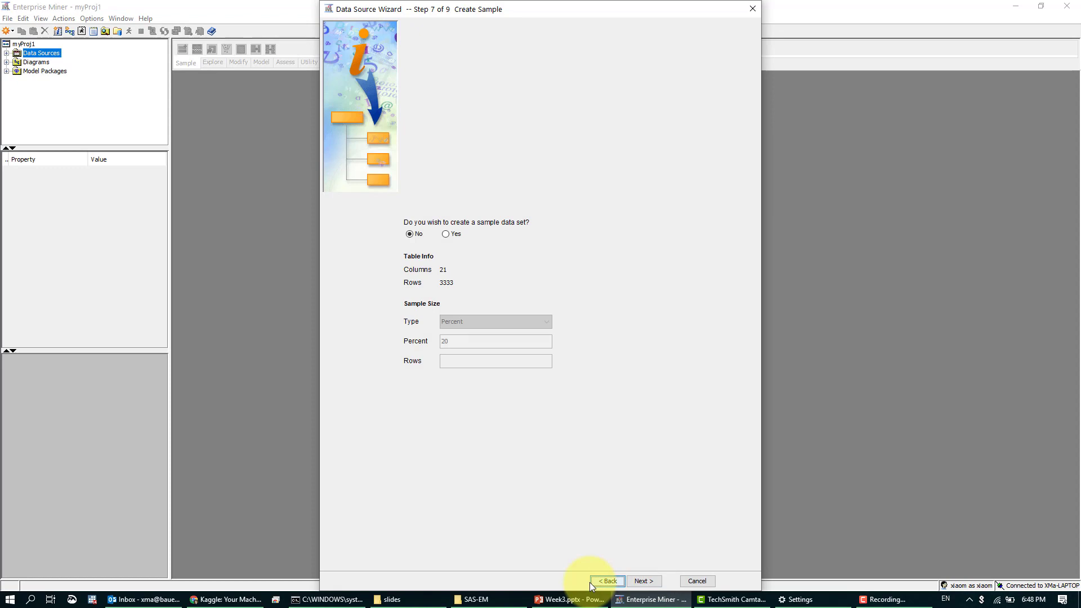
click(637, 580)
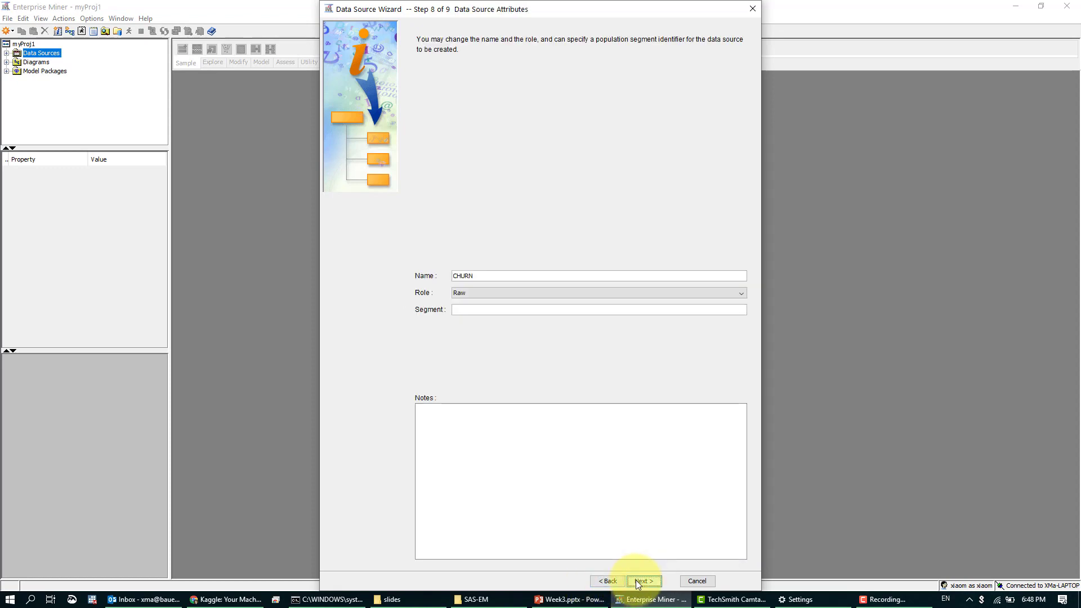
- Keep the role of the CHURN data source as Raw and finish the data source wizard
click(469, 292)
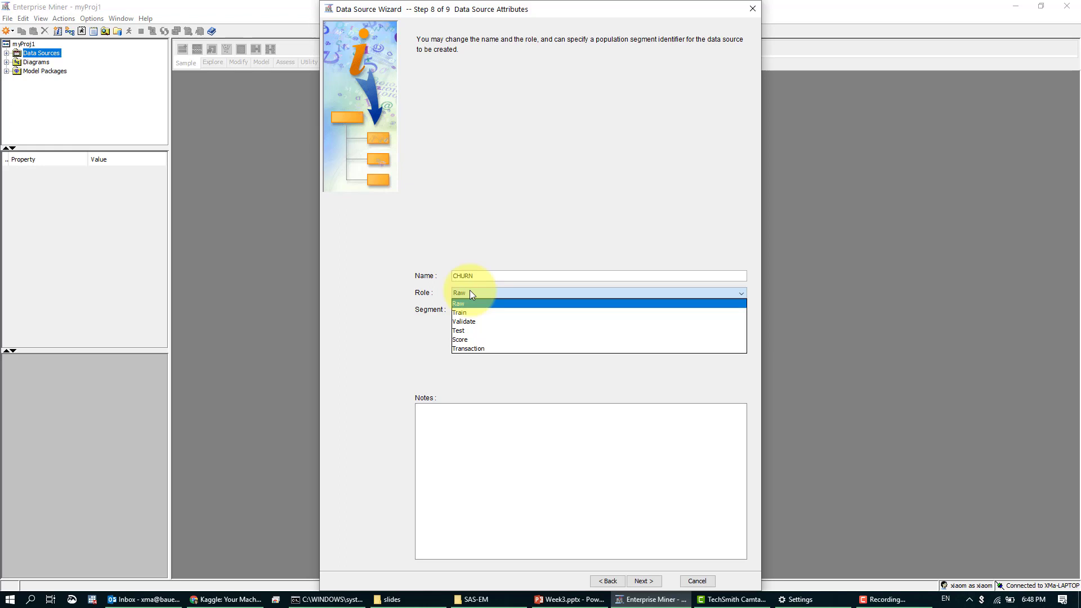
click(469, 290)
click(470, 289)
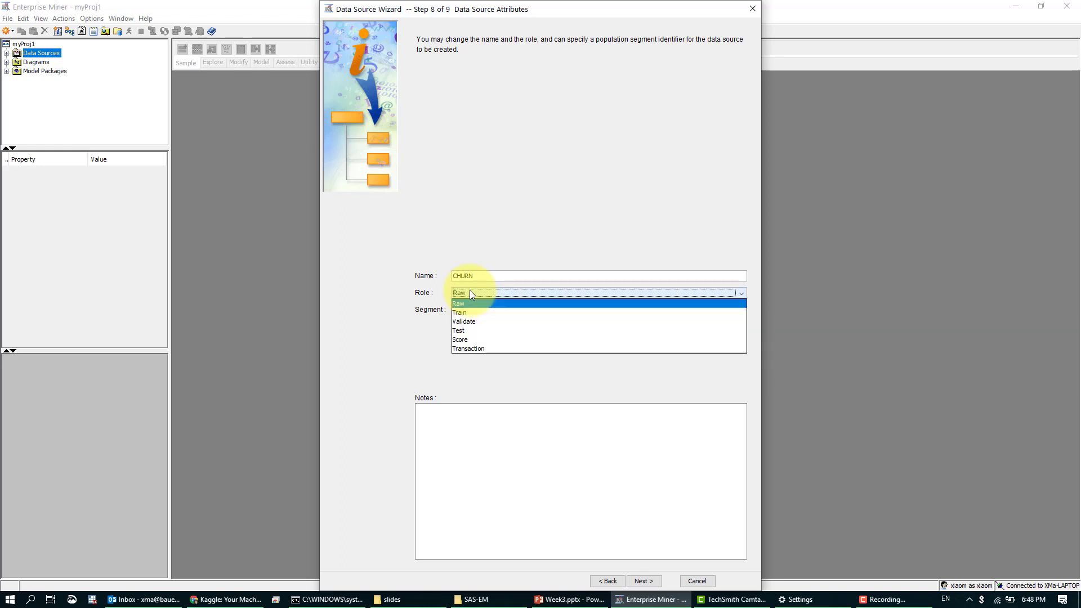
click(470, 289)
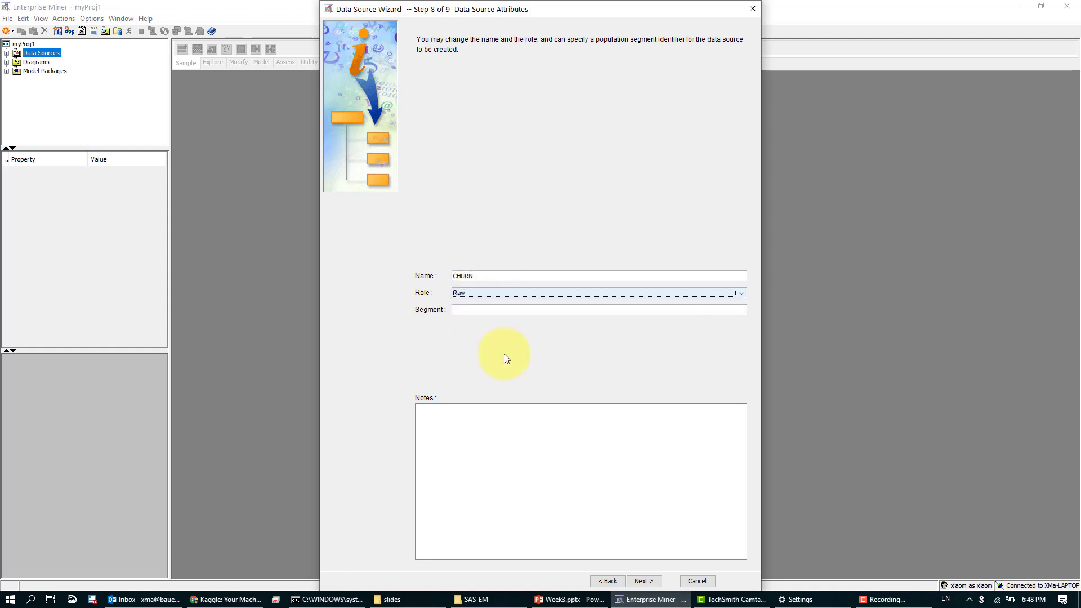
click(645, 585)
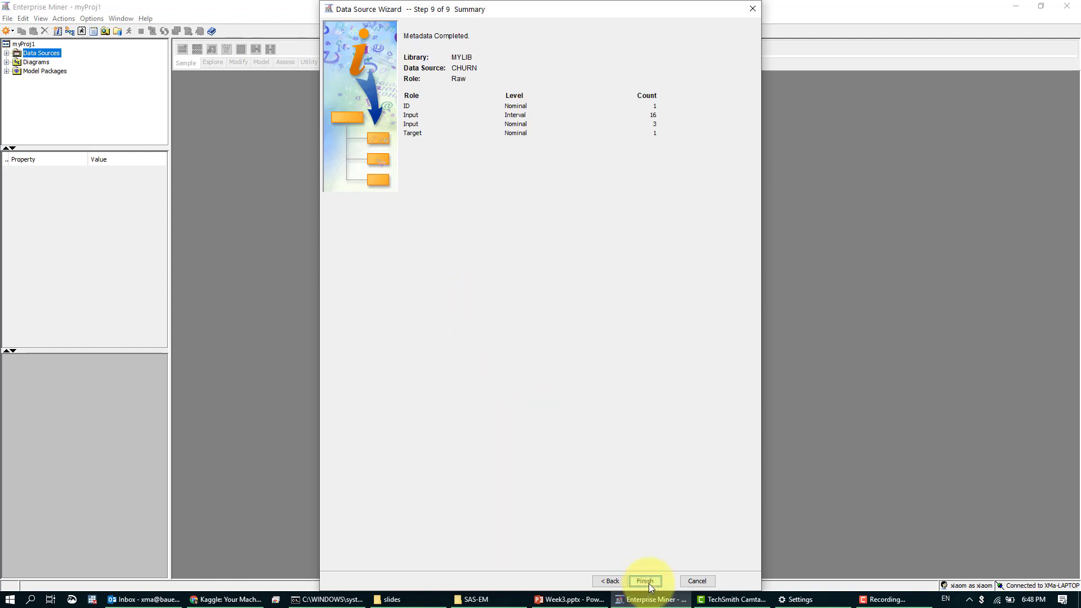
click(647, 582)
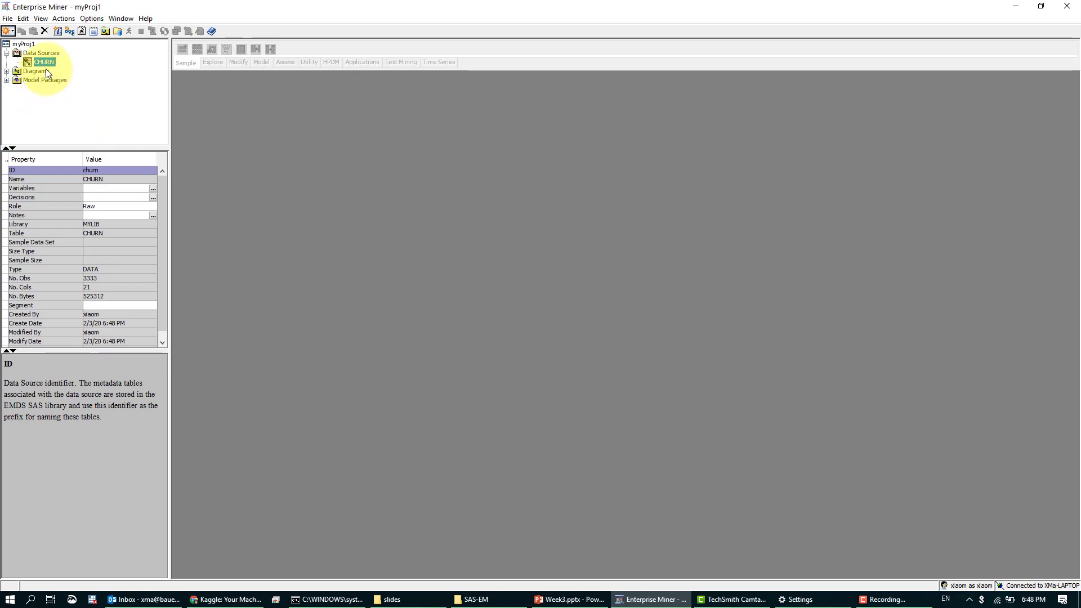
- Create a new diagram named transform
click(6, 19)
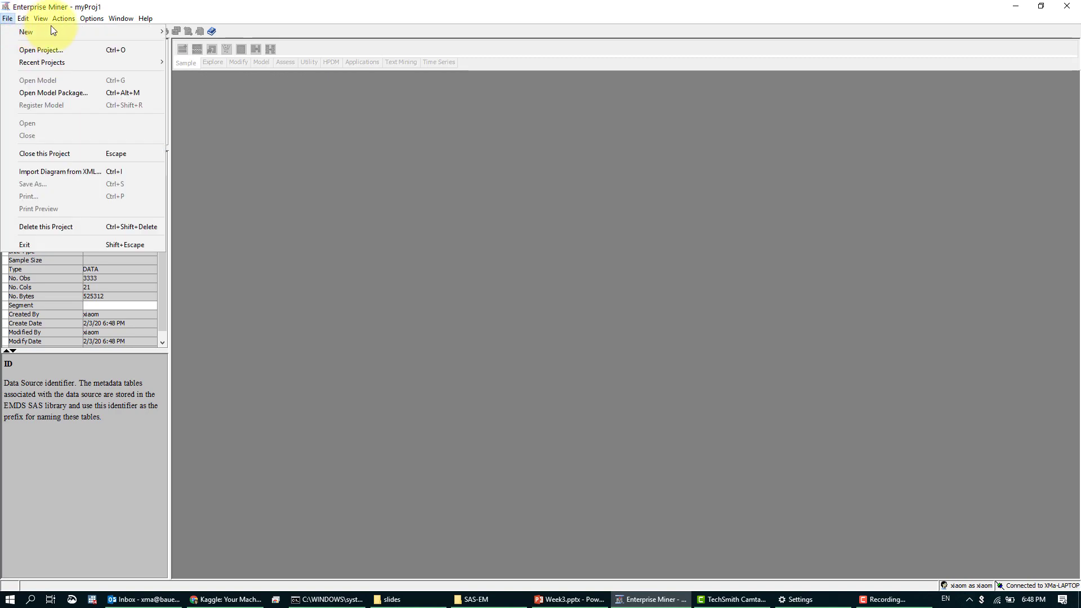
mouse_move(131, 28)
click(183, 43)
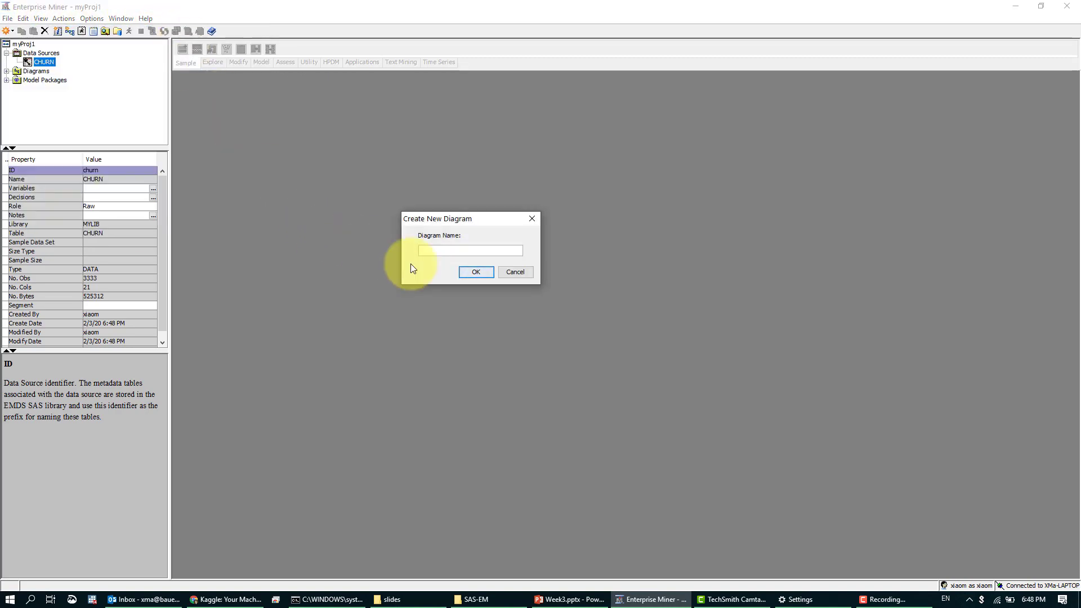
text(transfo)
key(Return)
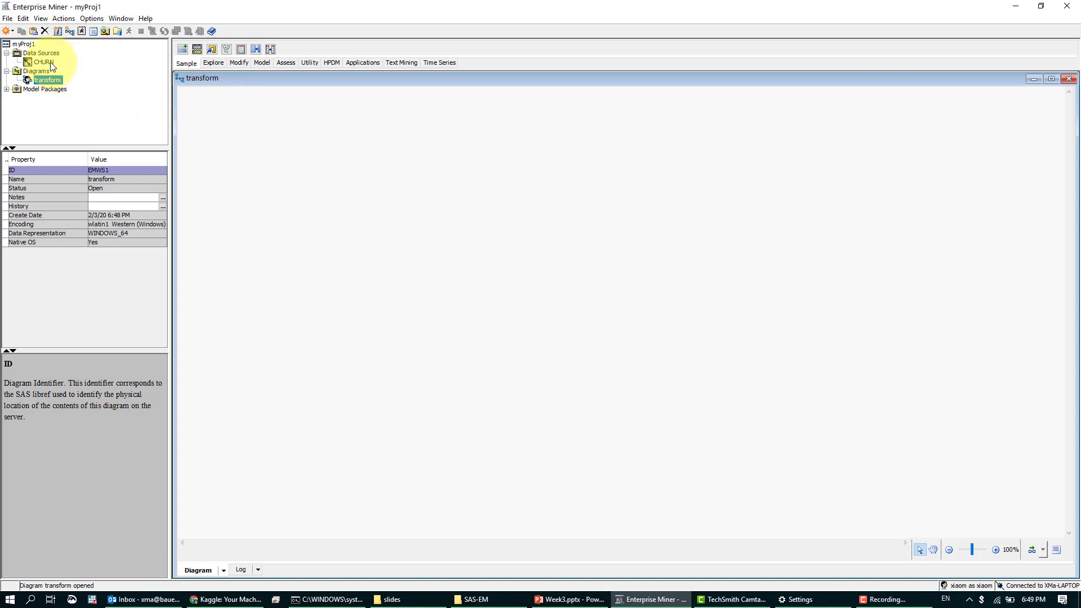
- Place the CHURN data source as an input node in the upper-left area of the transform diagram
drag(50, 62, 285, 125)
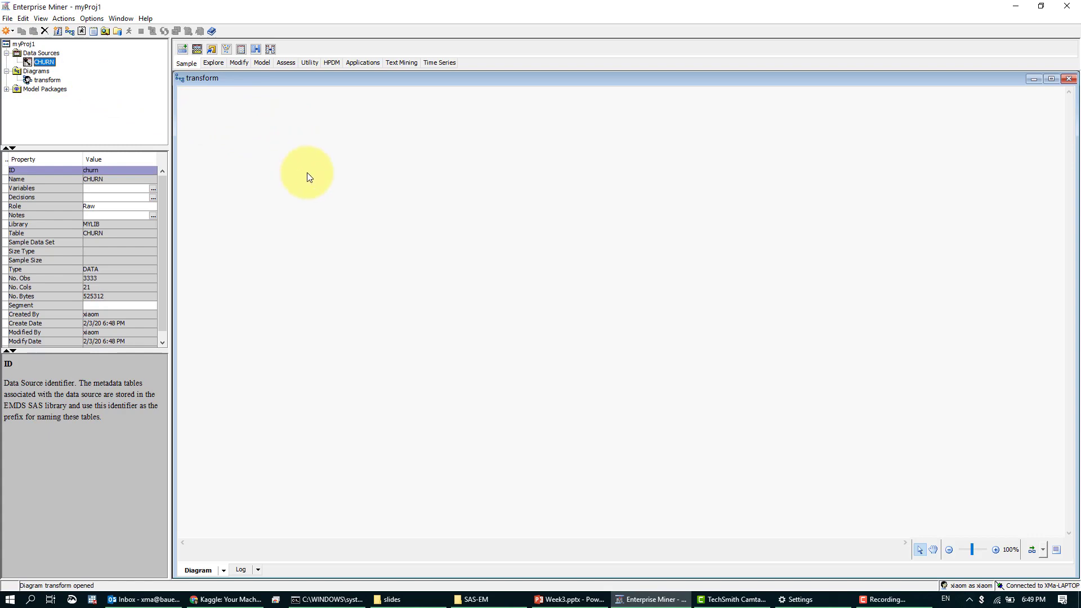
drag(308, 177, 250, 154)
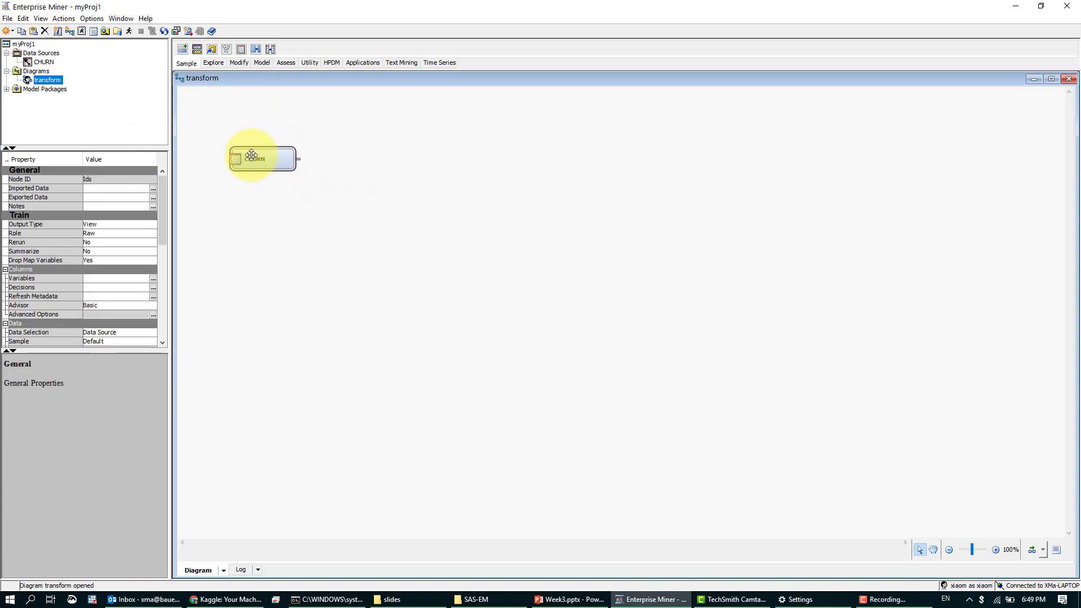
click(271, 184)
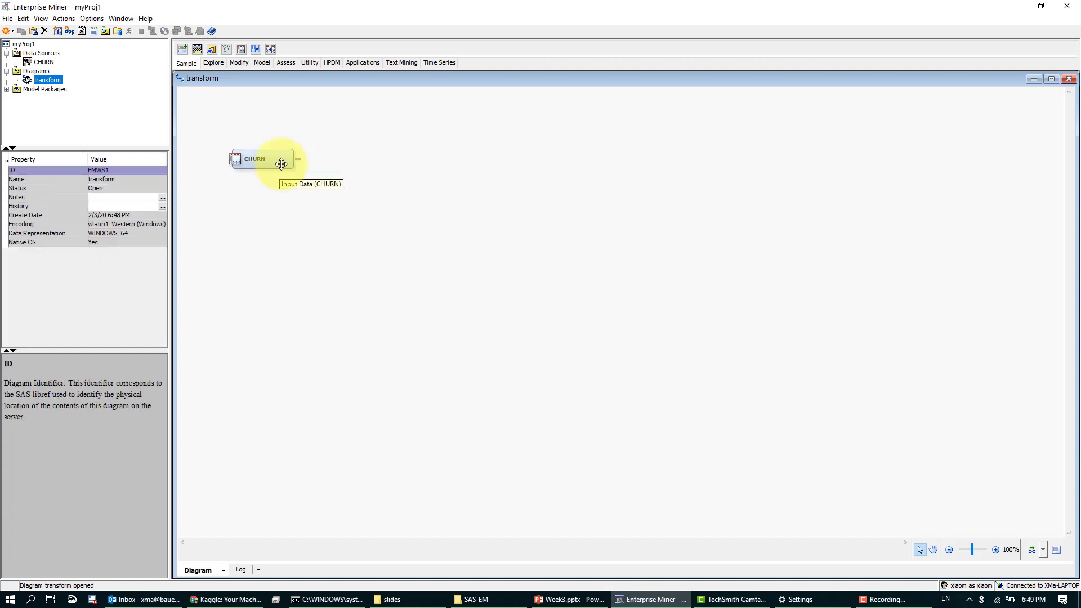
- Add a StatExplore node beside the CHURN node and connect CHURN to it
click(281, 164)
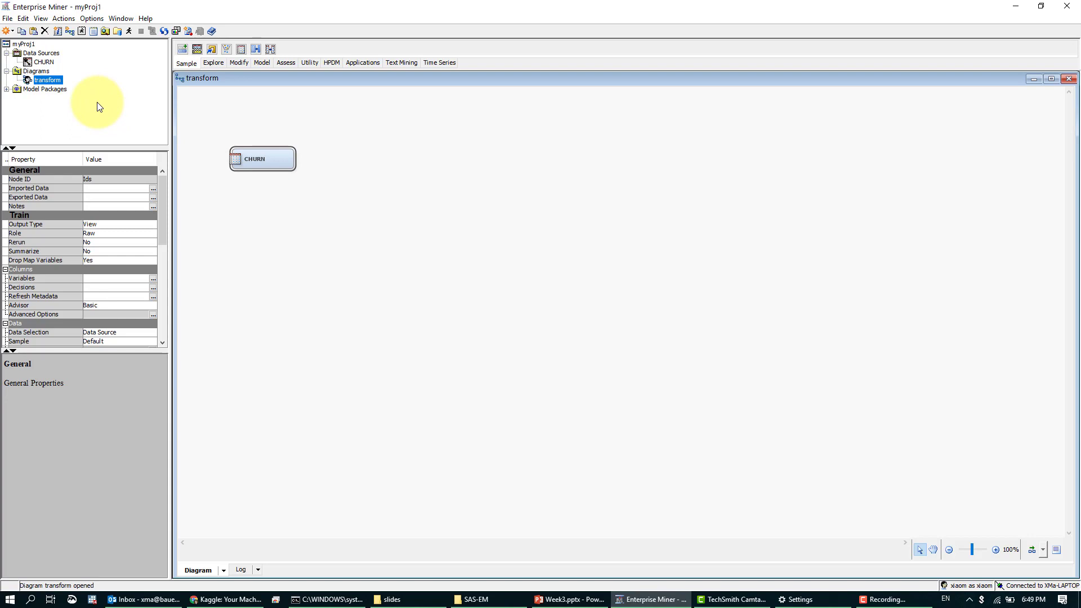
click(218, 63)
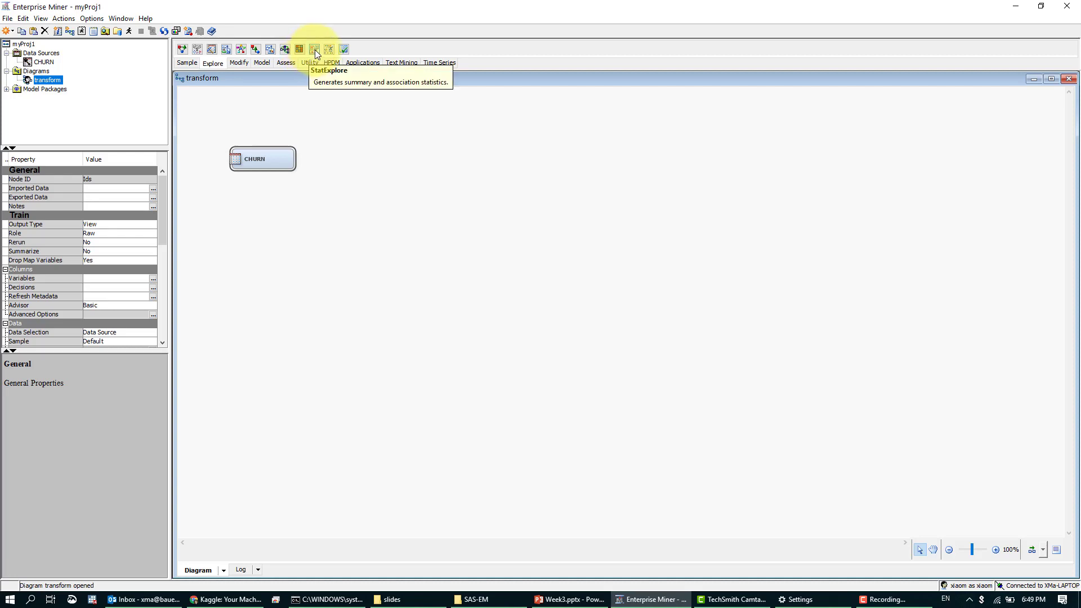
drag(315, 50, 370, 157)
- Try to view the results of the StatExplore node, and close the results window
right_click(370, 157)
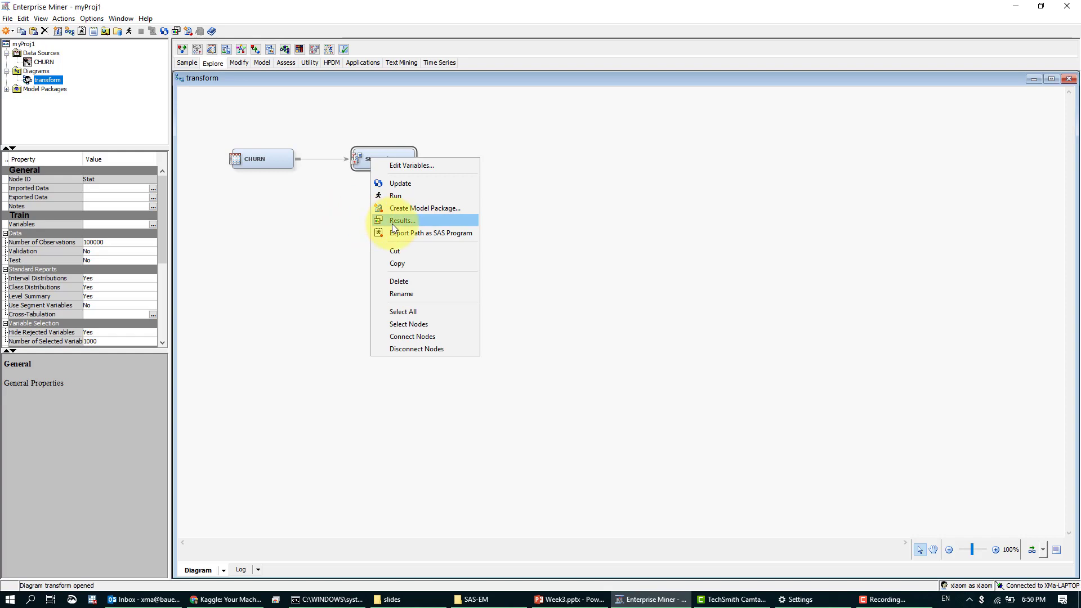
click(383, 220)
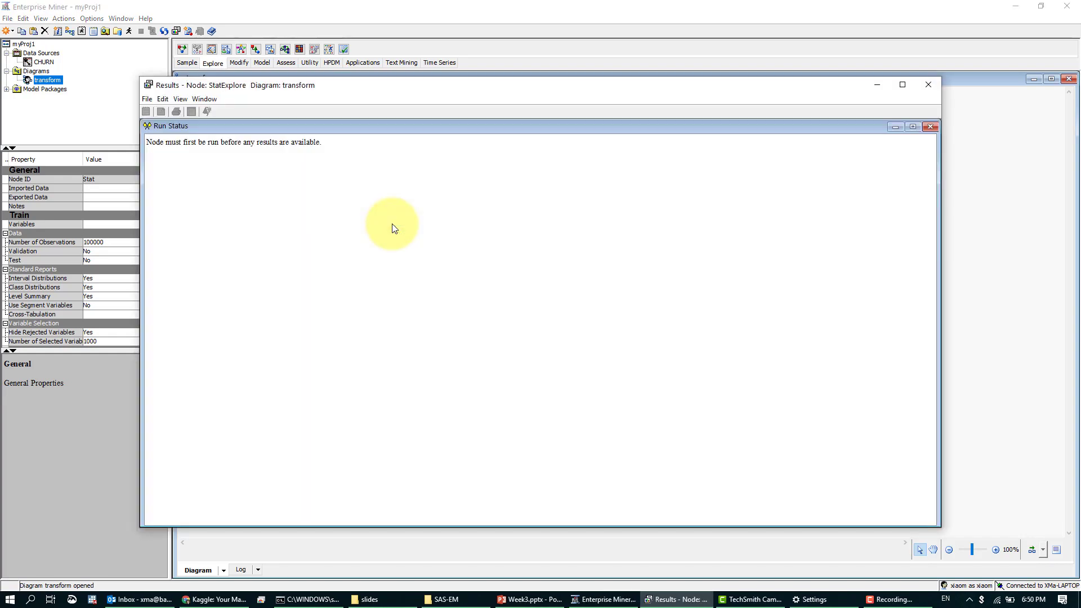
click(928, 85)
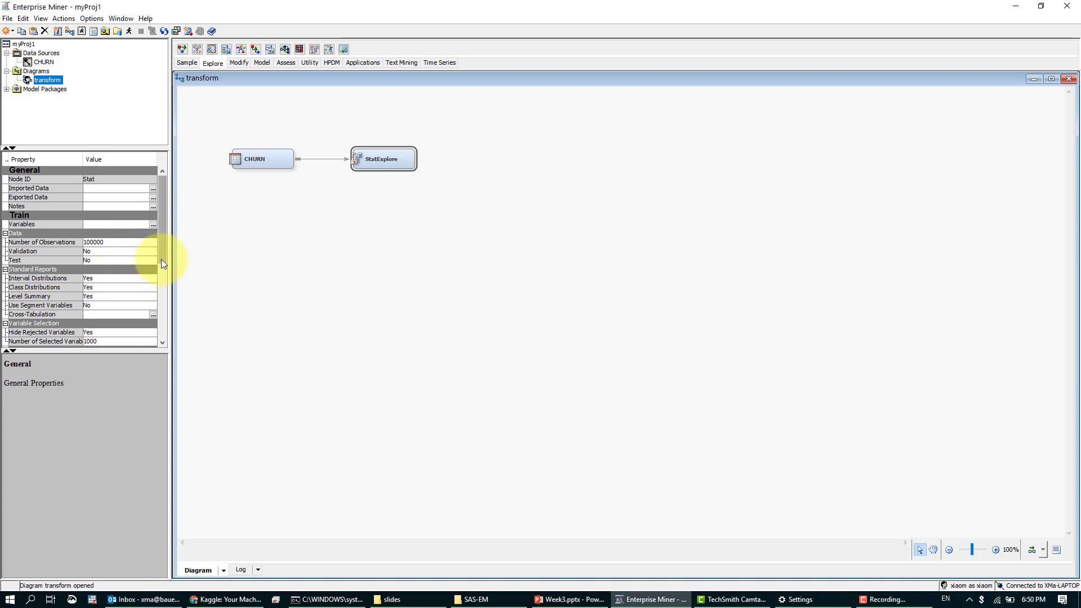
- Set Interval Variables to Yes under the StatExplore node's Chi-Square Statistics
drag(161, 258, 164, 309)
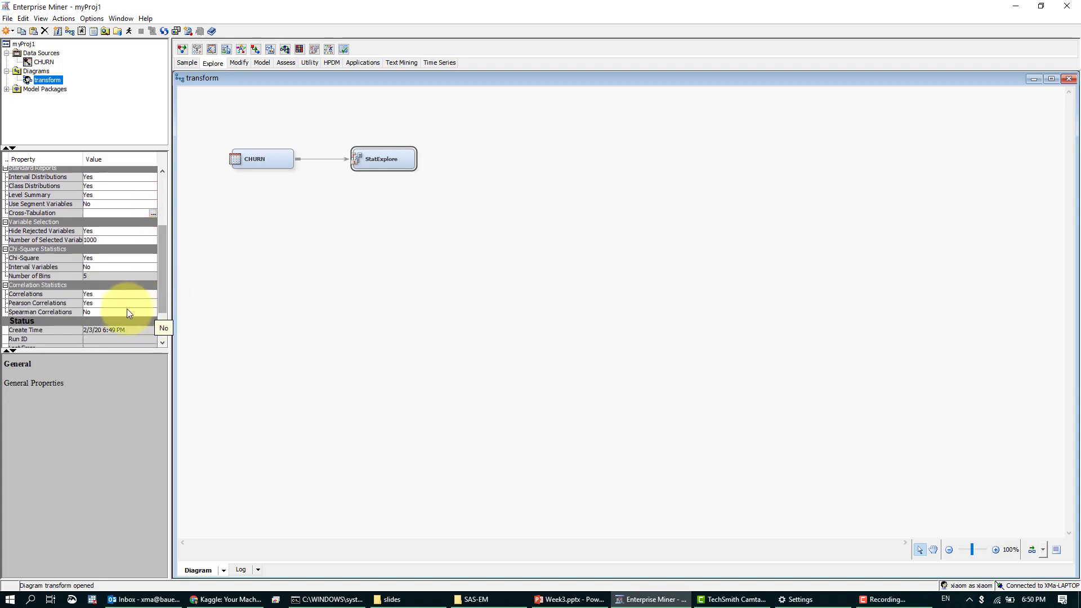
click(114, 269)
click(115, 280)
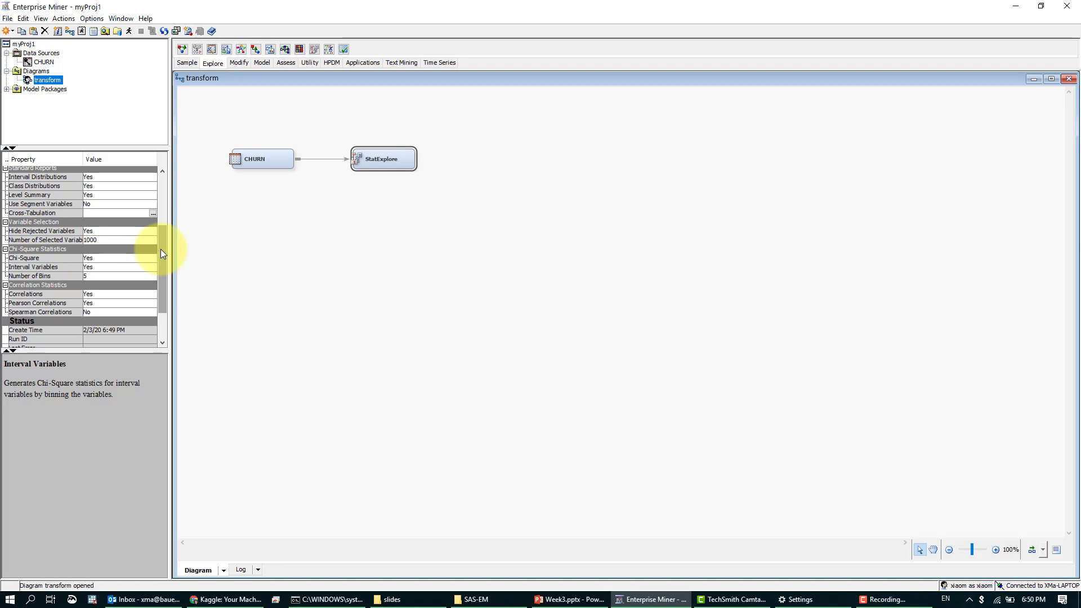
drag(161, 249, 161, 196)
- Run the StatExplore node and open its results
right_click(363, 160)
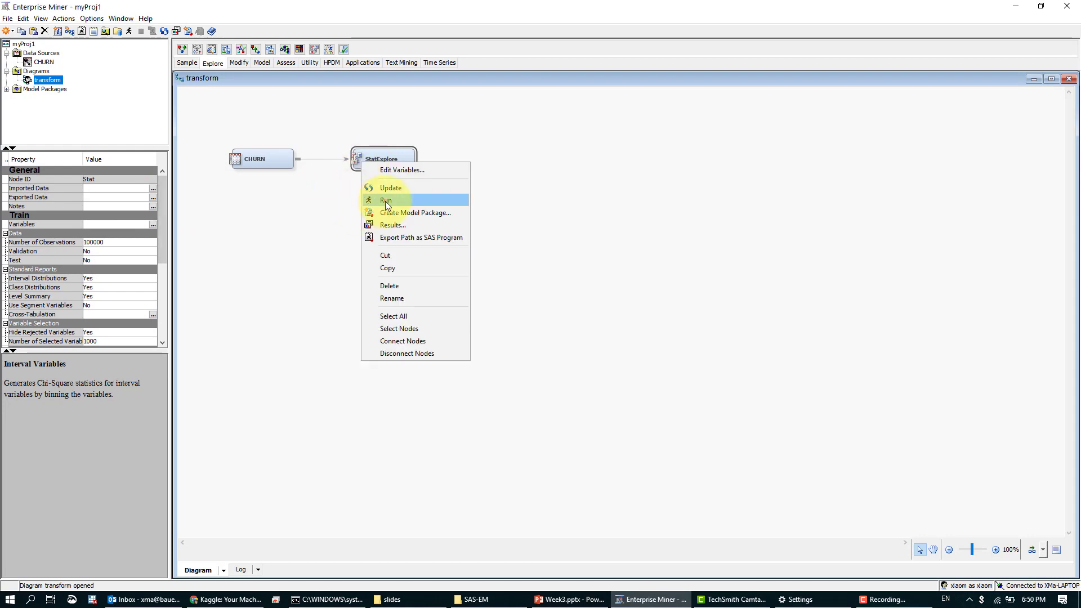
click(366, 198)
click(622, 351)
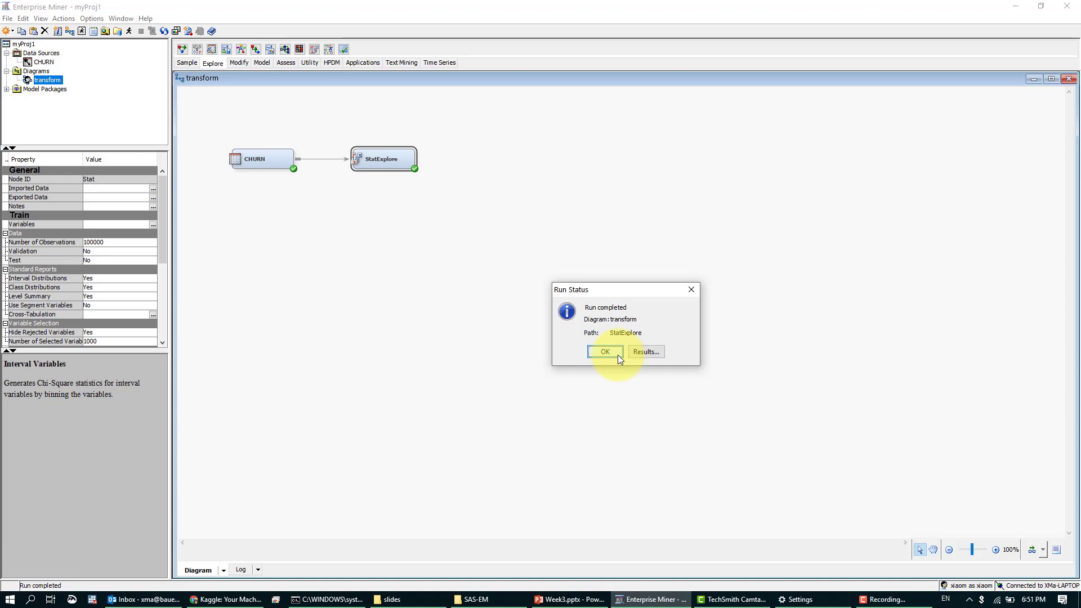
click(618, 356)
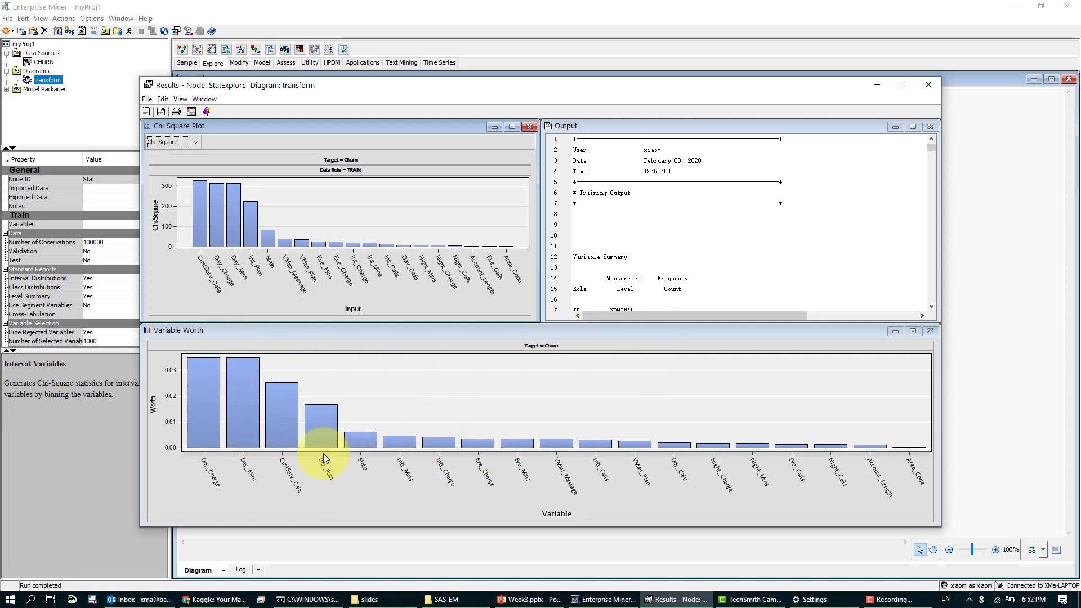
- Maximize the StatExplore output and examine the variable summary, class variable statistics and Churn target distribution
click(911, 126)
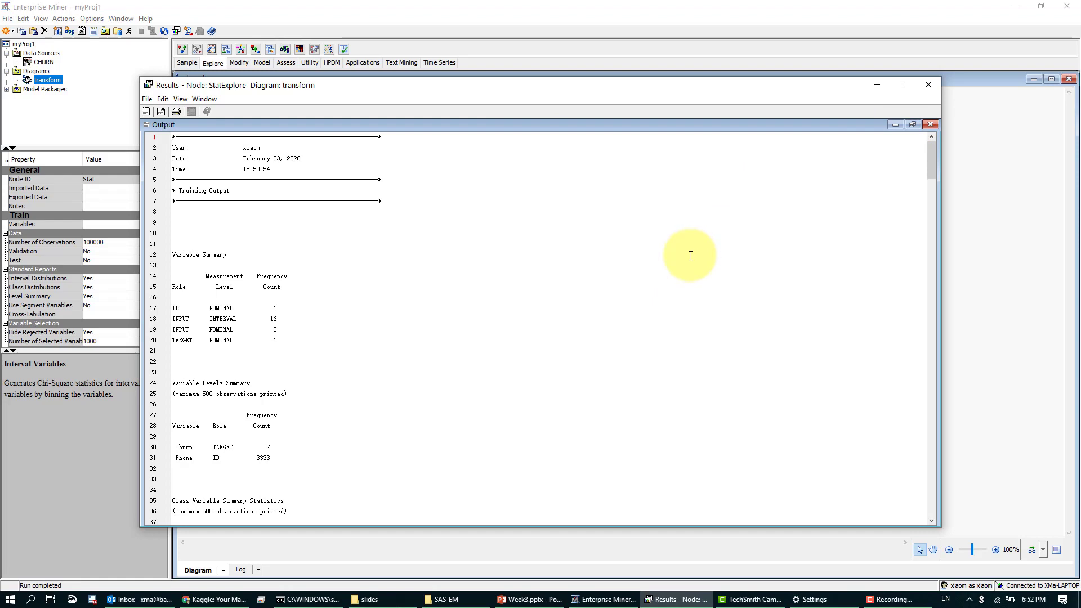
scroll(690, 256, down, 5)
scroll(690, 256, down, 3)
scroll(691, 256, up, 7)
scroll(691, 255, down, 16)
scroll(691, 256, up, 13)
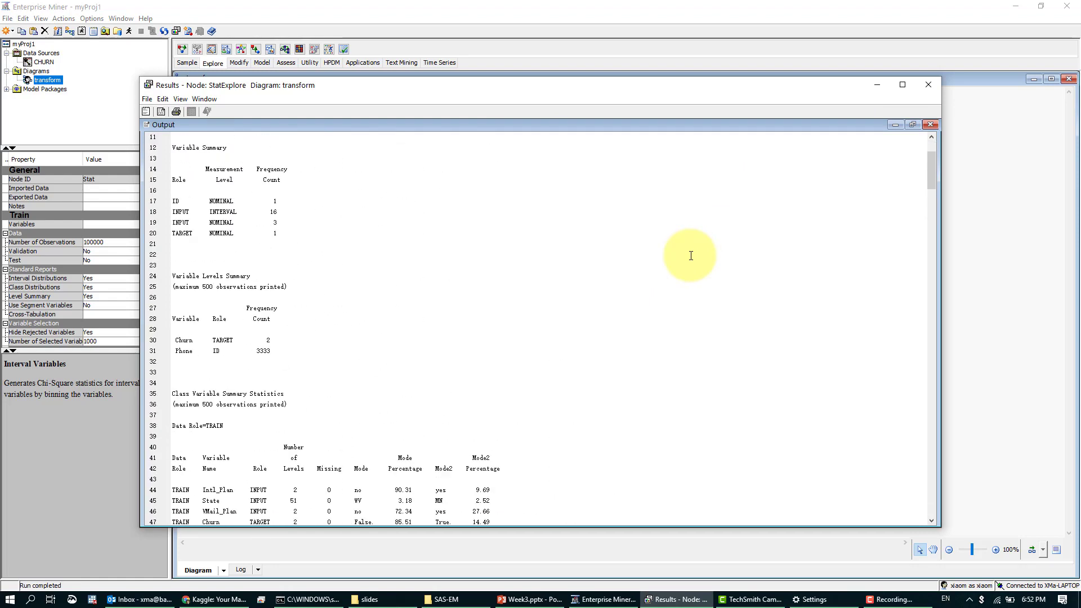
scroll(690, 256, up, 4)
scroll(691, 256, down, 3)
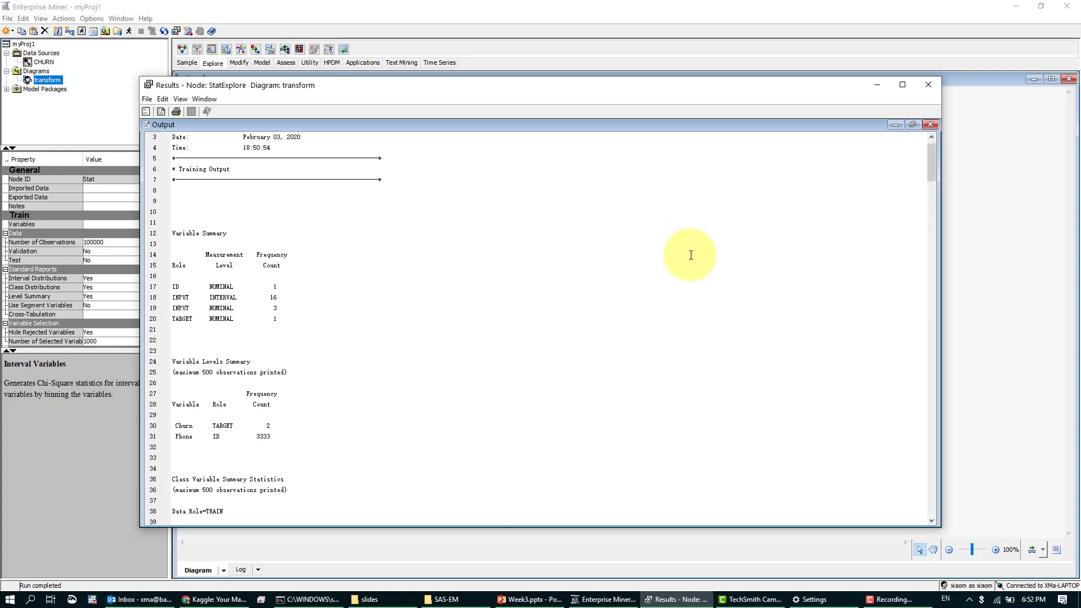
scroll(691, 255, down, 4)
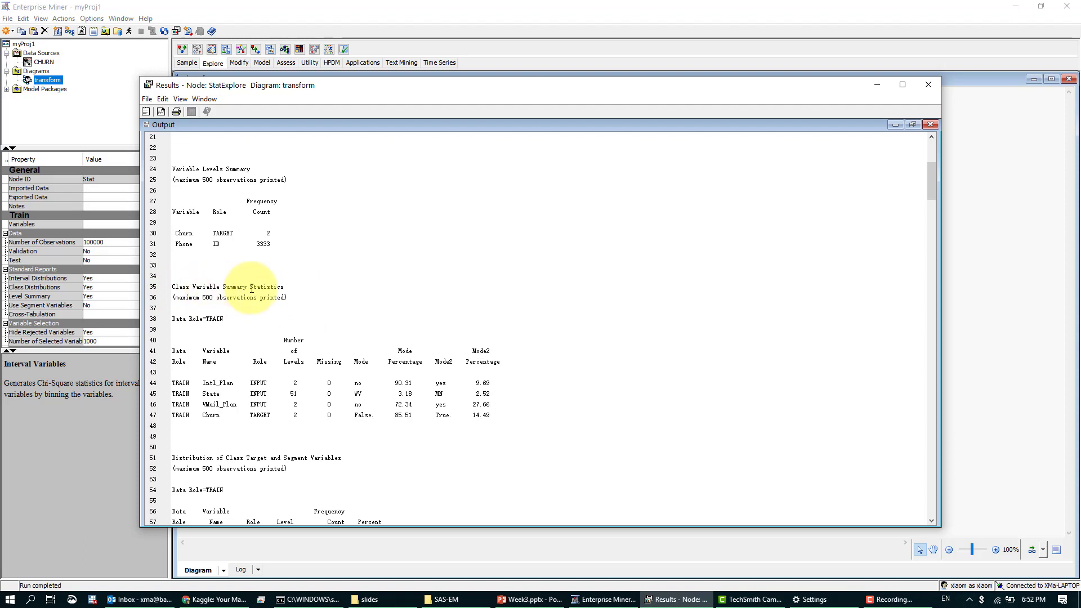
scroll(283, 288, down, 2)
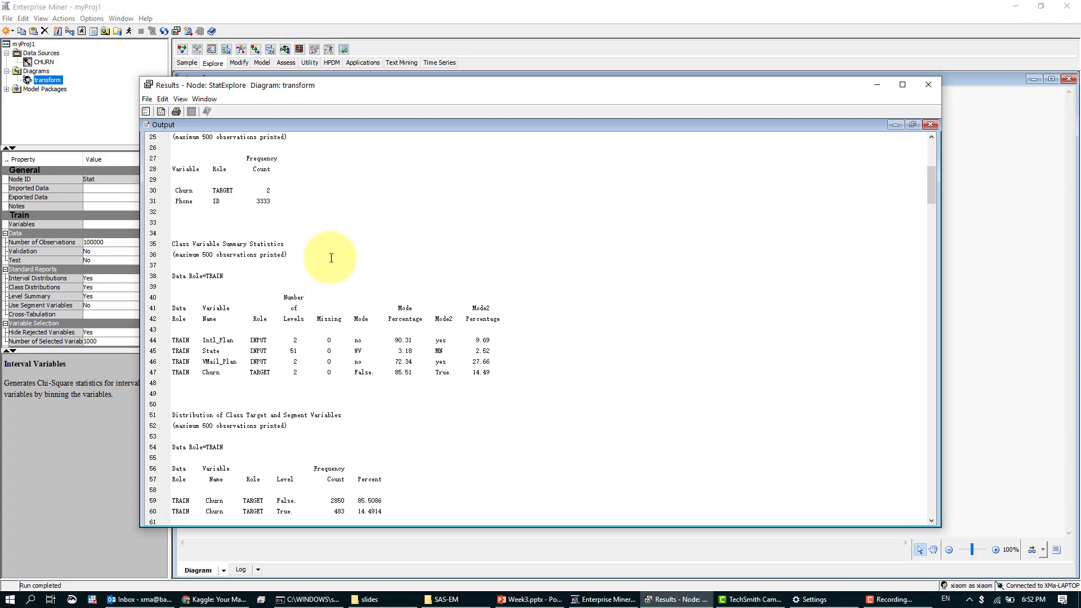
scroll(360, 250, down, 2)
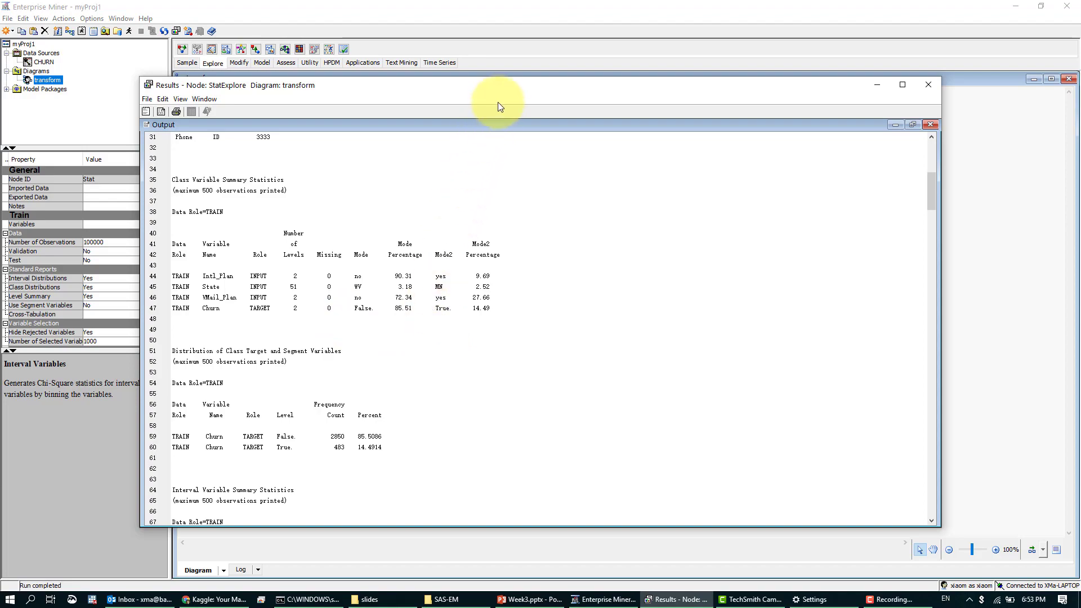
- Examine the interval variable summary statistics and the class variable statistics by target in the StatExplore output
scroll(524, 338, down, 15)
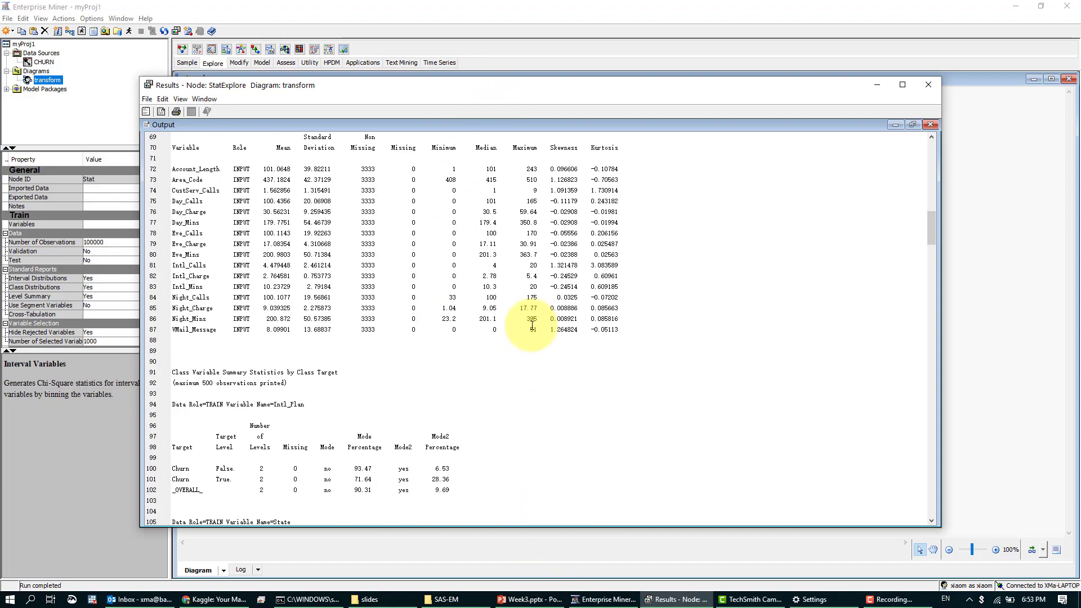
scroll(532, 325, down, 10)
scroll(532, 326, up, 15)
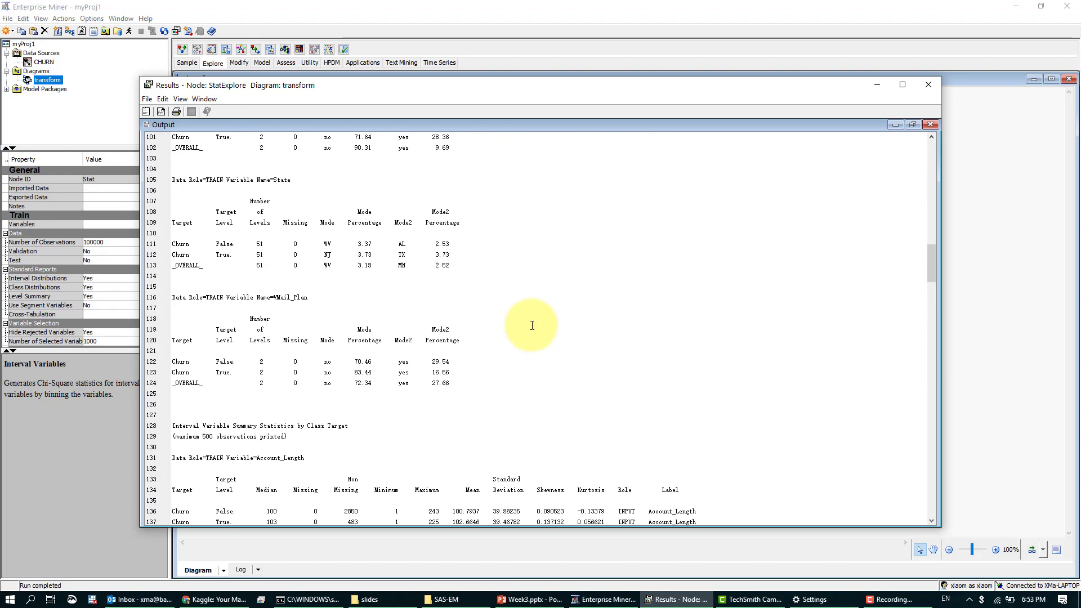
scroll(532, 326, up, 3)
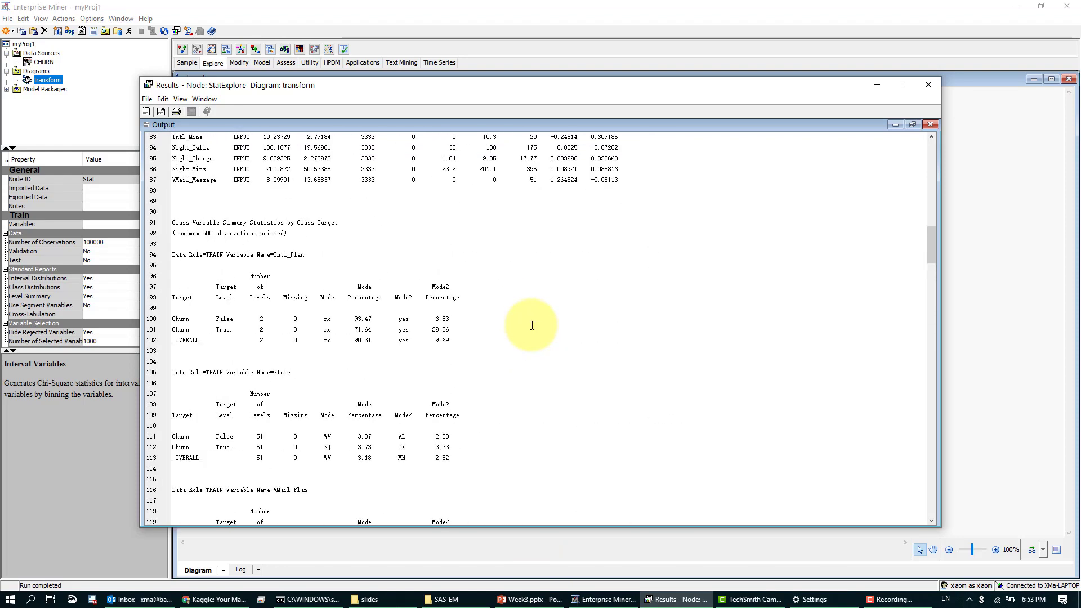
scroll(532, 326, up, 2)
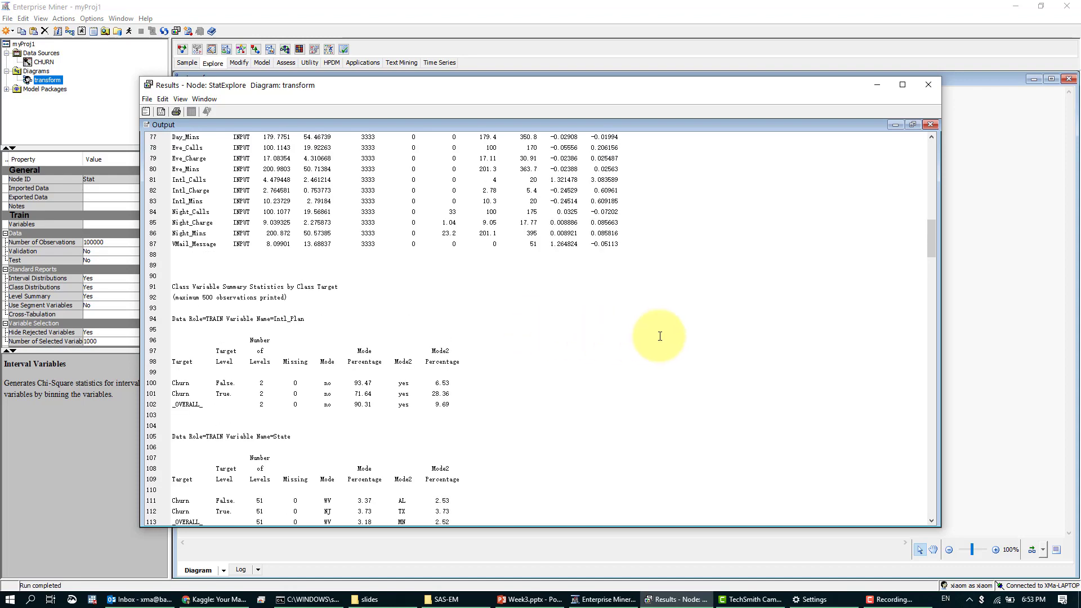
scroll(244, 255, up, 8)
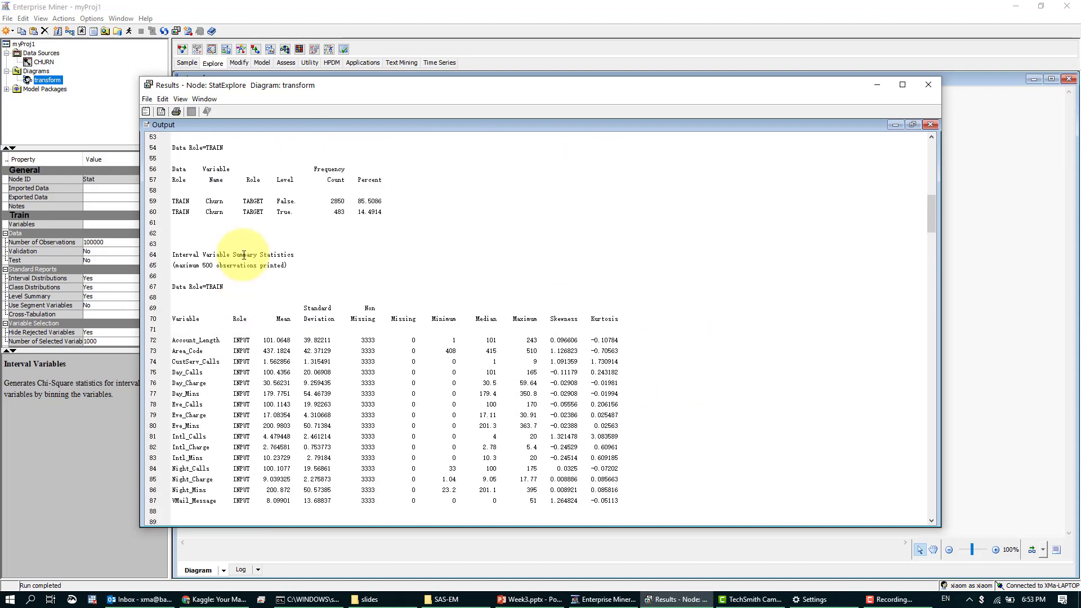
scroll(243, 255, up, 8)
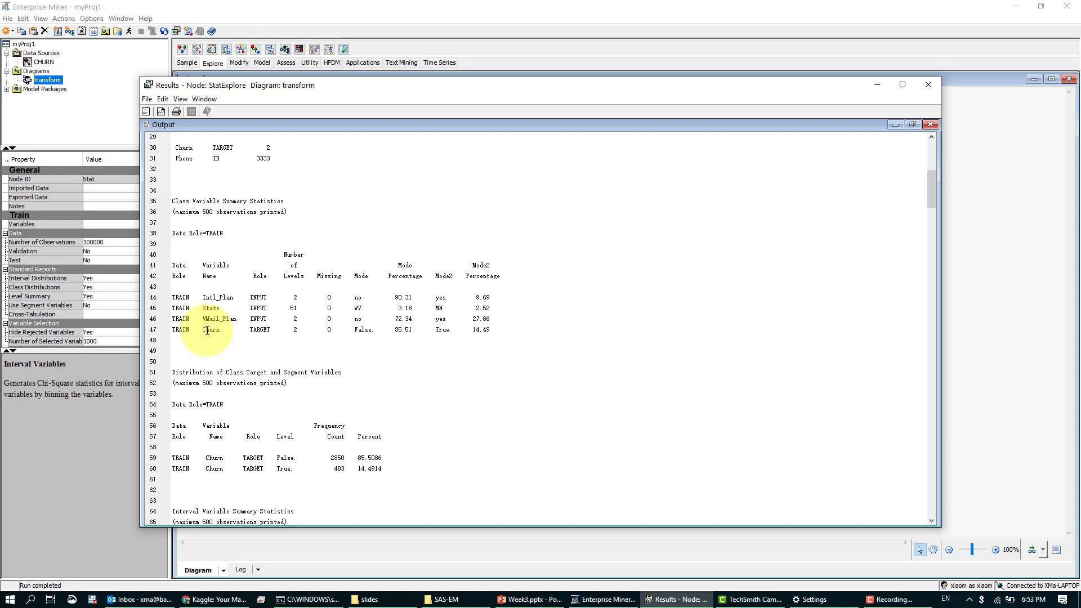
scroll(207, 331, down, 9)
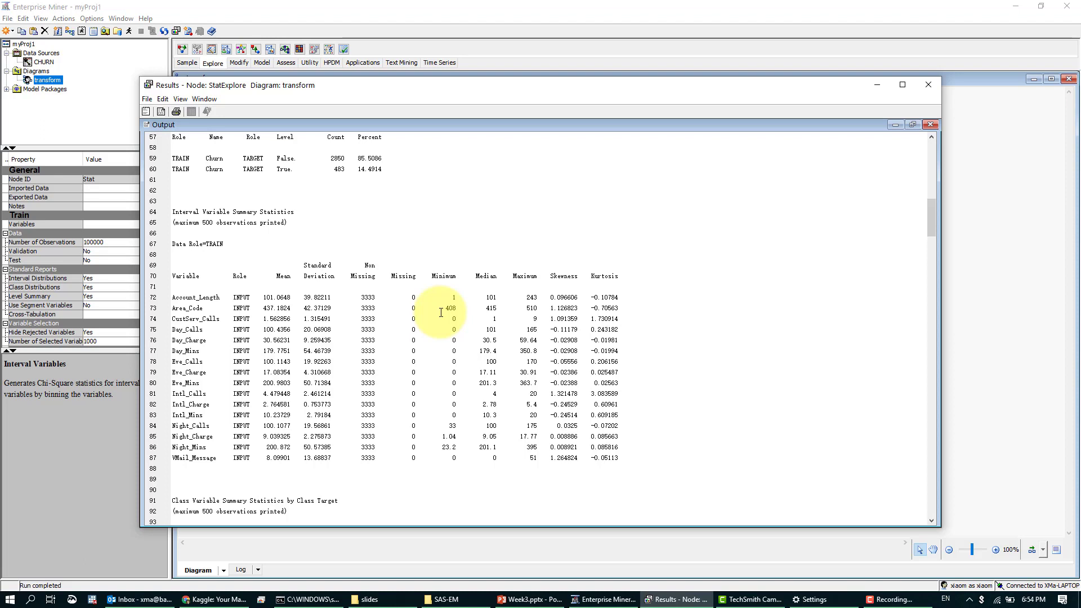
scroll(697, 342, down, 2)
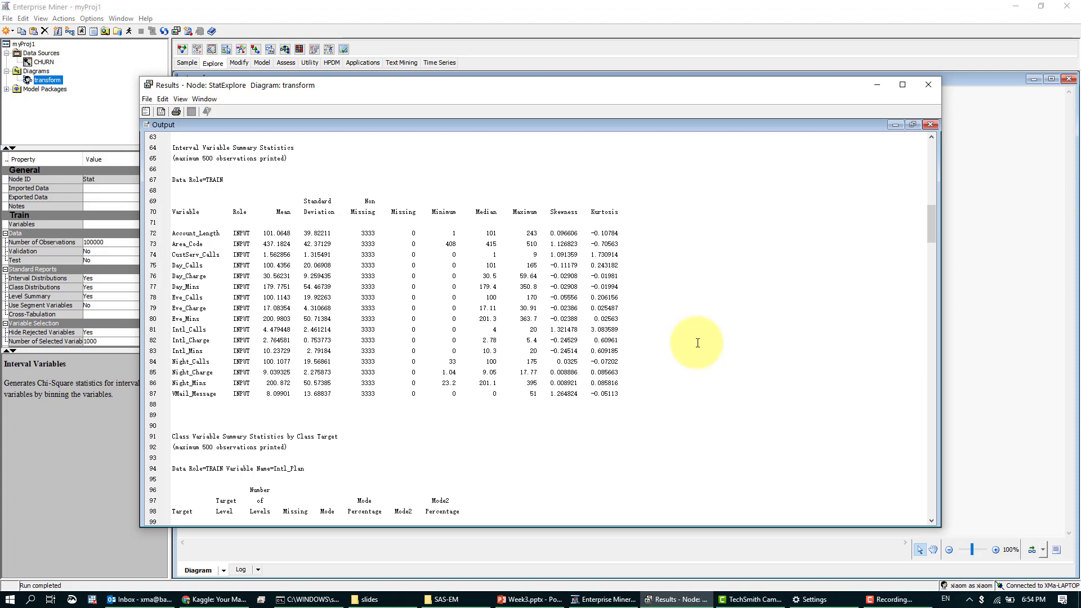
- Examine the interval variable summary statistics by class target in the StatExplore output and close the results
scroll(646, 379, down, 7)
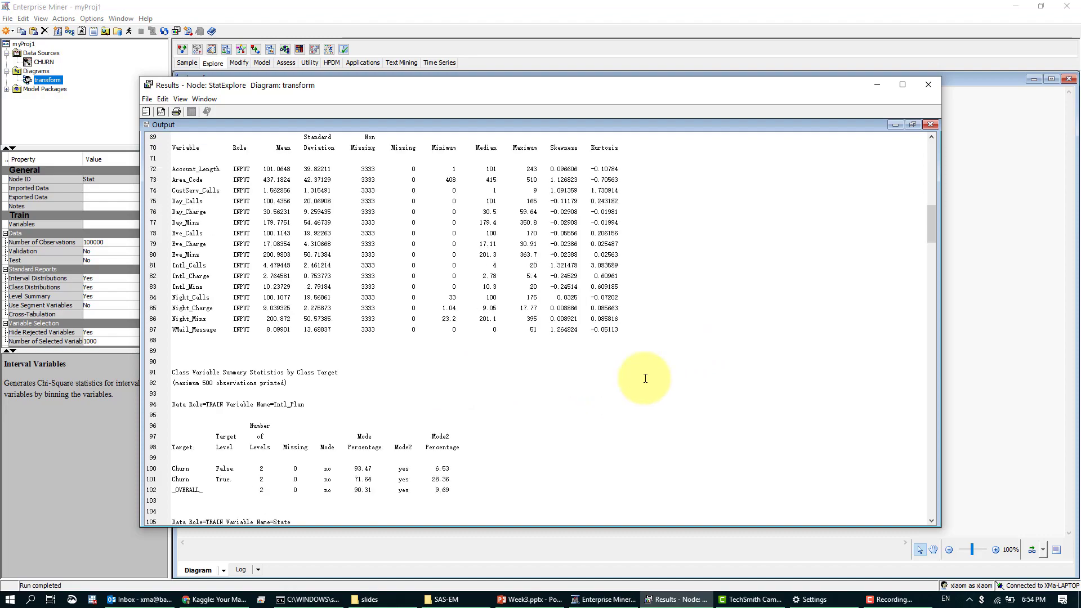
scroll(645, 378, down, 12)
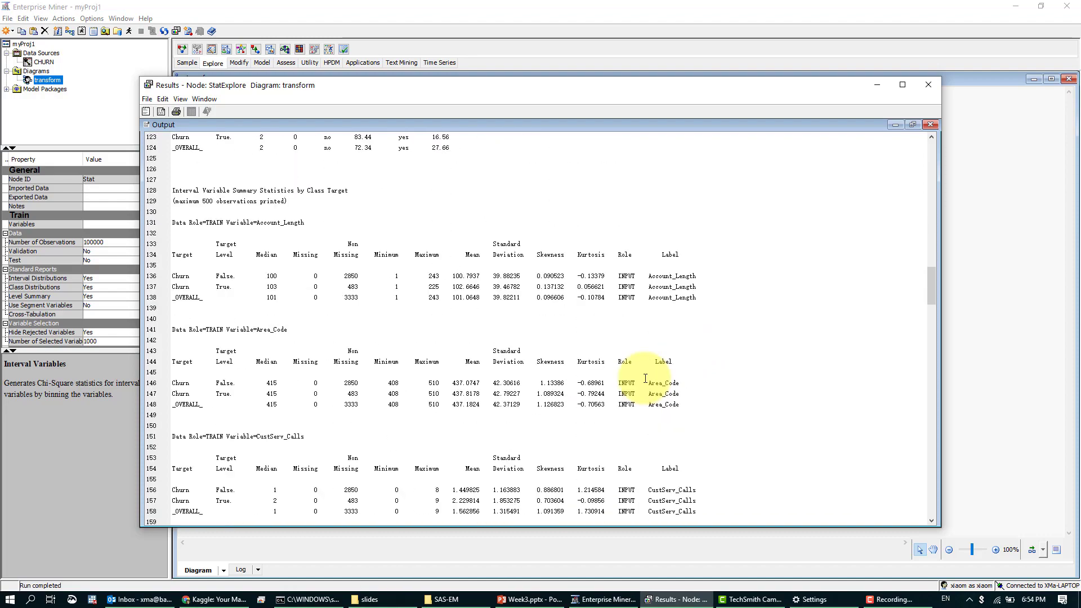
scroll(732, 349, down, 8)
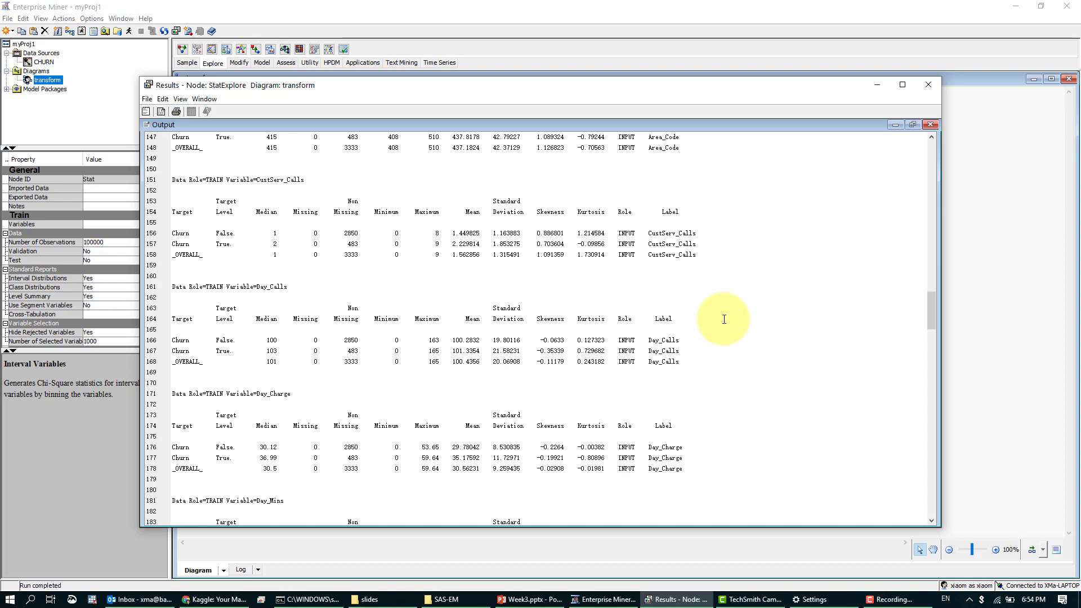
click(925, 89)
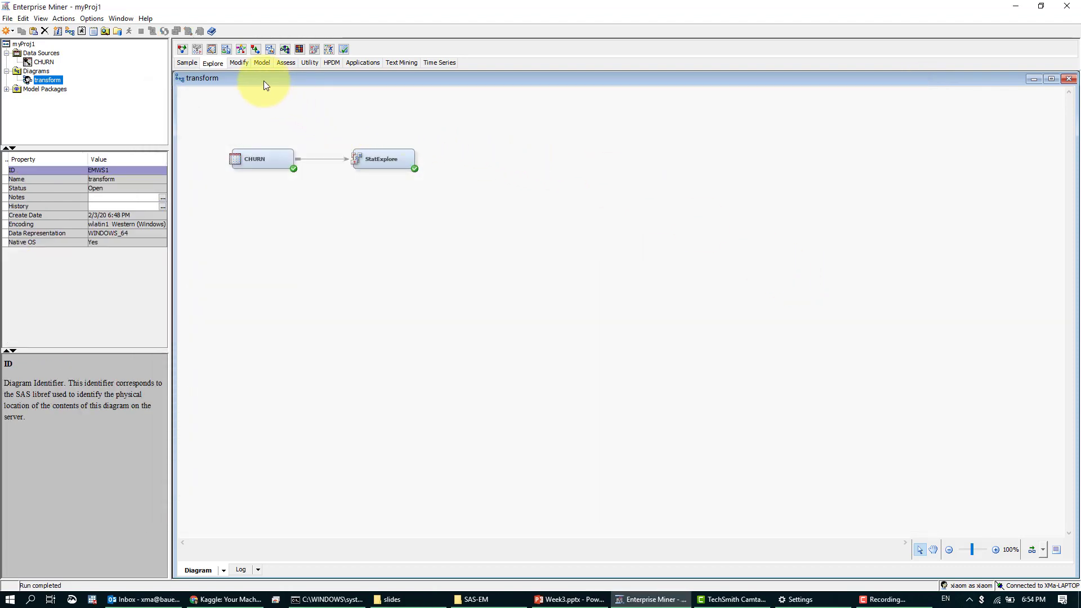
- Add a Transform Variables node connected after StatExplore in the diagram and open its Formulas editor
click(241, 63)
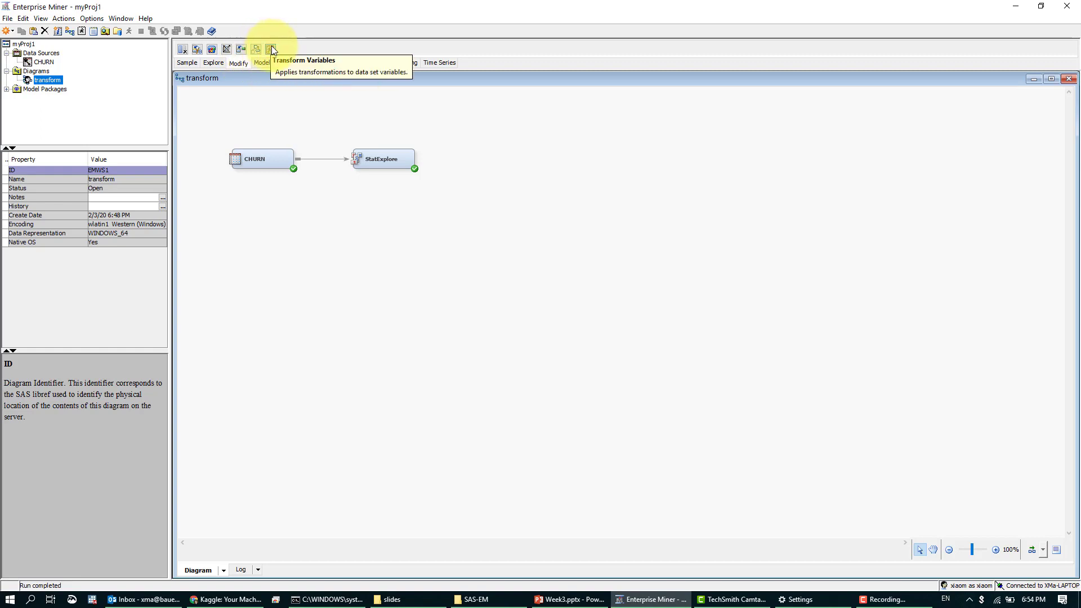
mouse_move(270, 48)
mouse_down()
mouse_move(427, 108)
mouse_move(459, 148)
mouse_move(481, 150)
mouse_up()
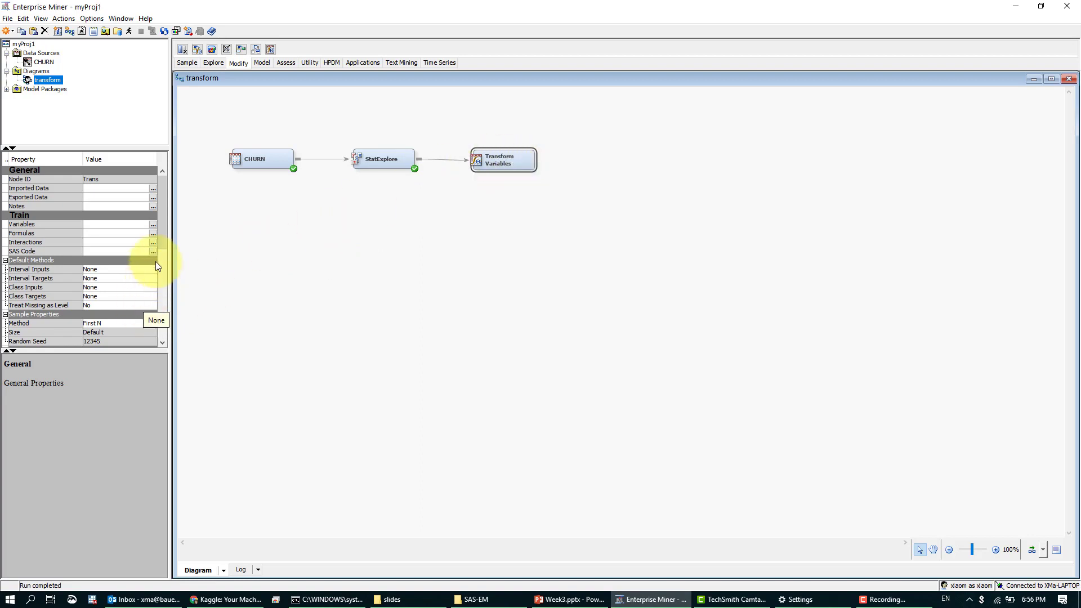
click(153, 233)
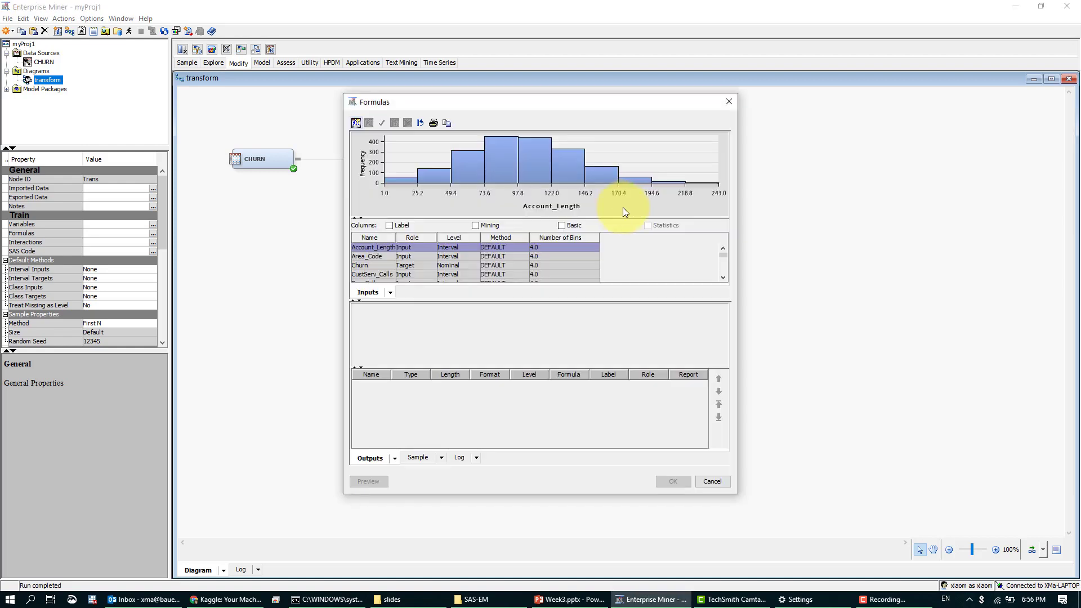
- Show the Mining columns in the Formulas editor and enlarge the input variable list
double_click(670, 94)
double_click(628, 1)
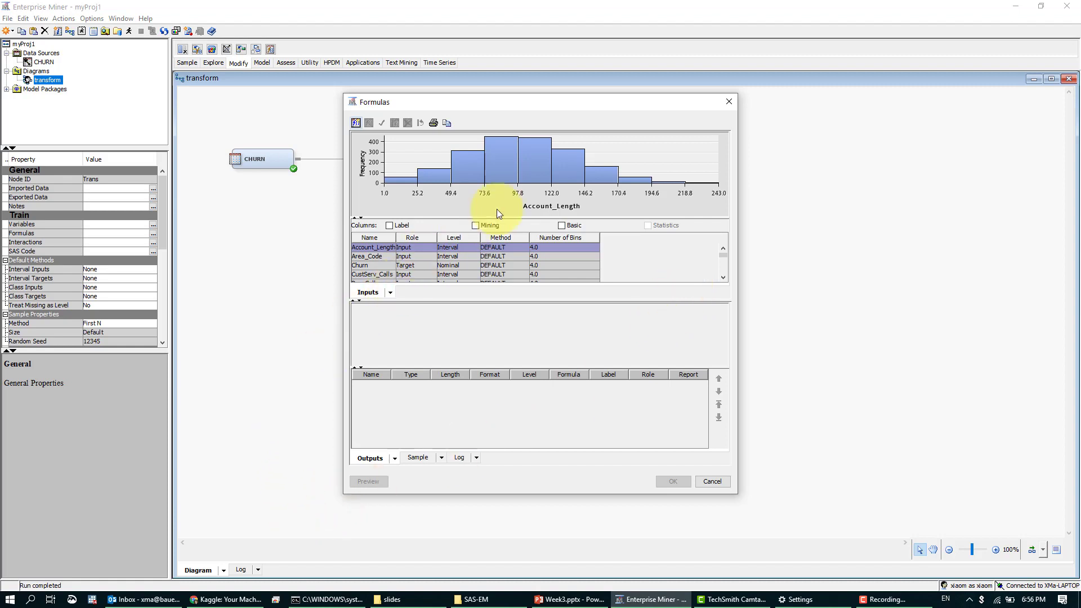
click(508, 220)
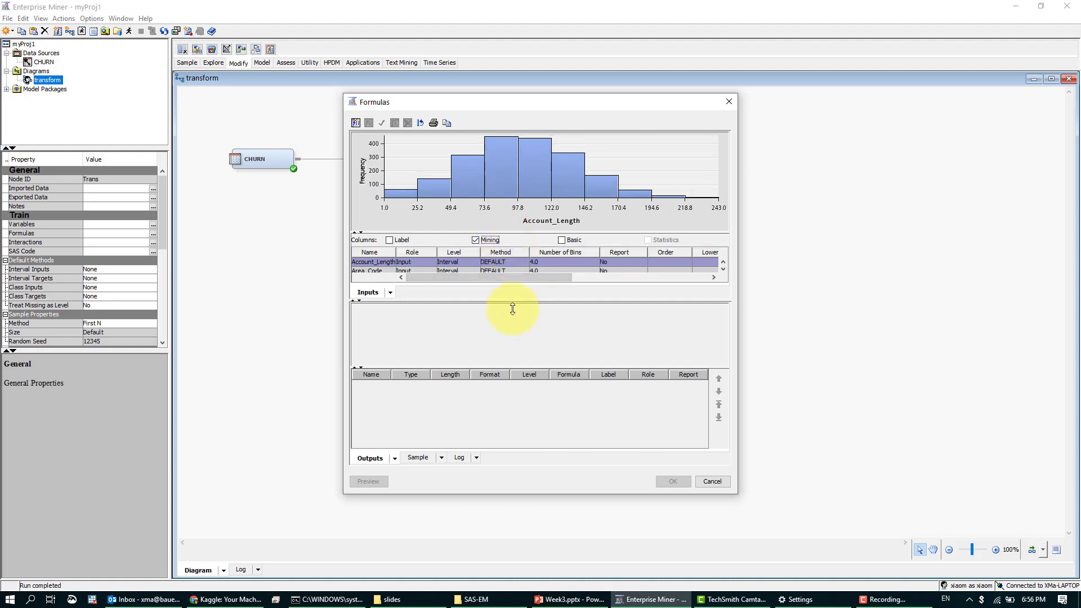
drag(511, 302, 511, 333)
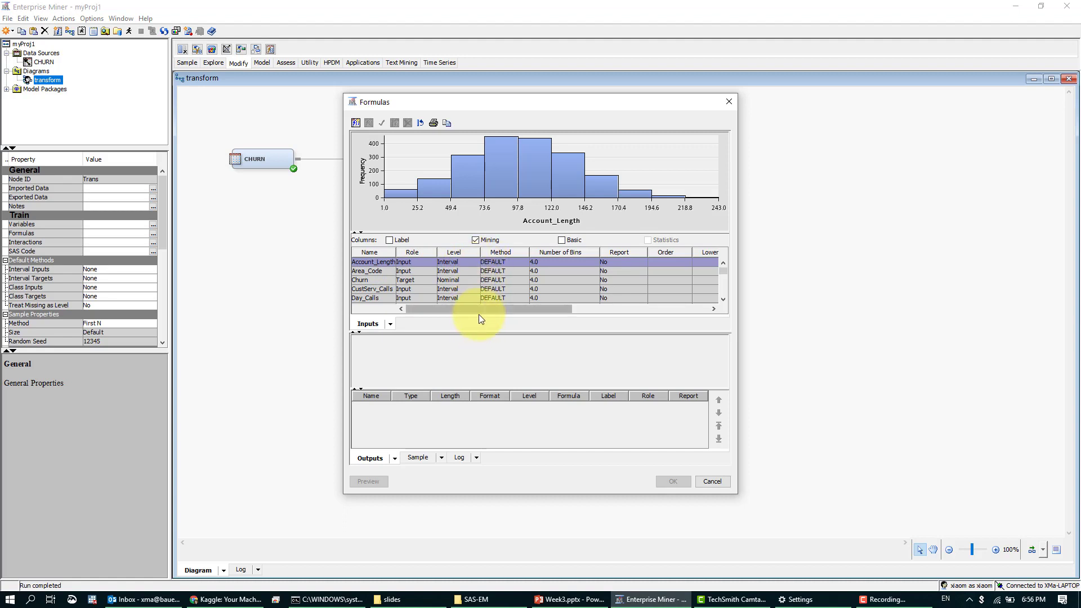
drag(478, 331, 479, 361)
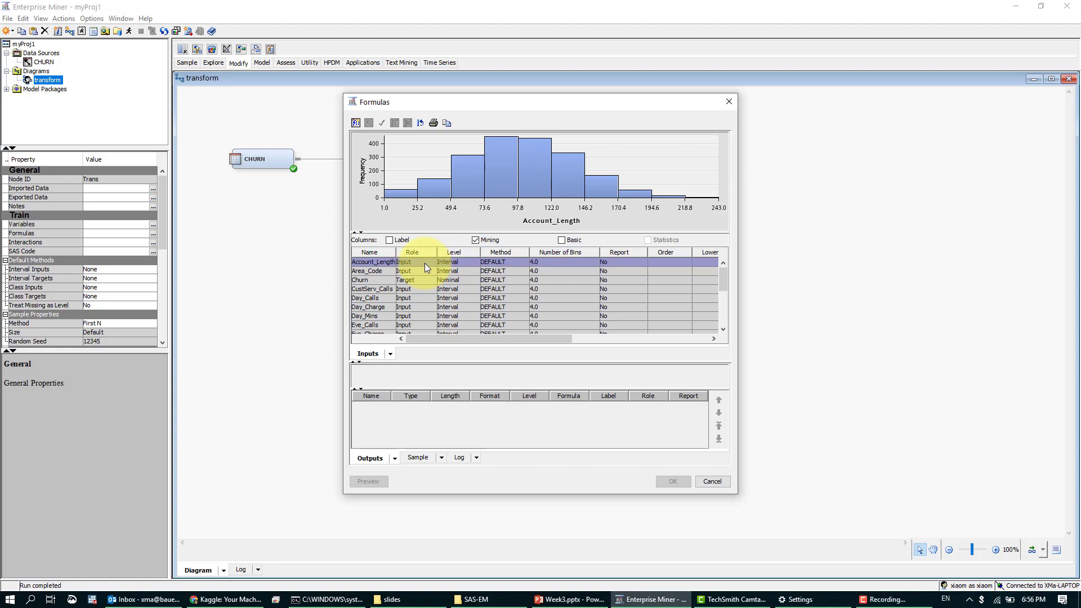
- Examine the distribution histogram of each input variable from Account_Length down to VMail_Plan and back
key(Down)
key(Down)
key(Down)
key(Down)
key(Down)
key(Down)
key(Down)
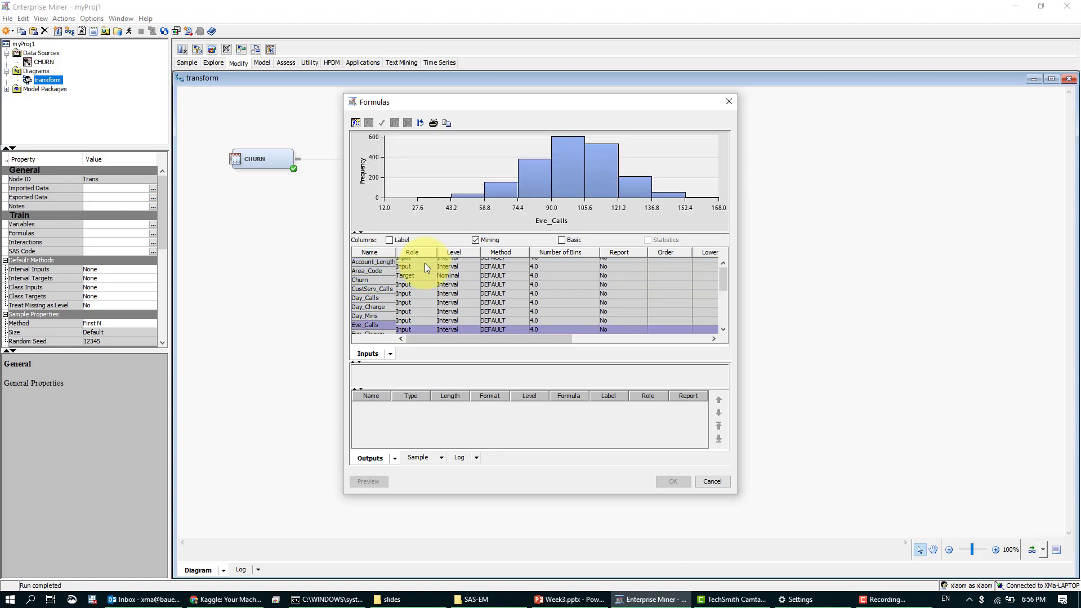
key(Down)
key(Down)
key(Down)
key(Down)
key(Down)
key(Down)
key(Down)
key(Down)
key(Down)
key(Down)
key(Down)
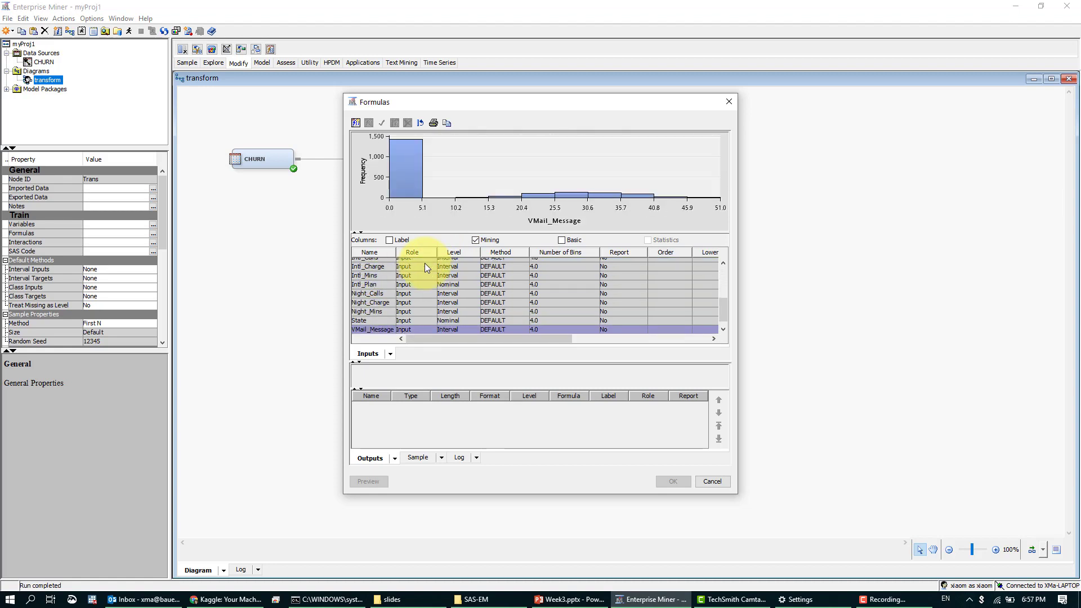
key(Down)
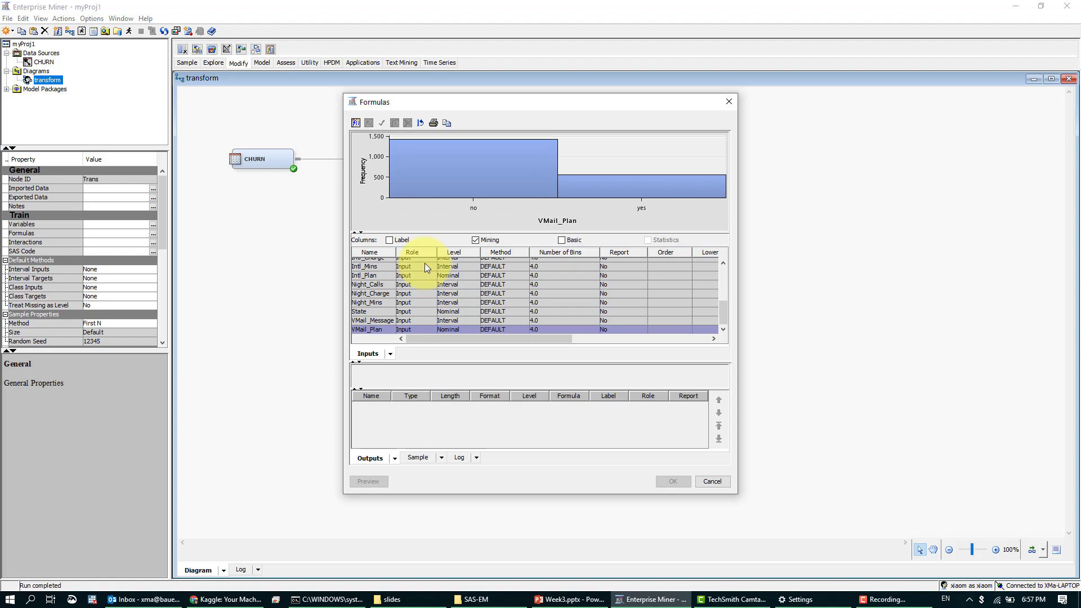
key(Up)
key(Up)
key(Up)
key(Up)
key(Up)
key(Up)
key(Up)
key(Up)
key(Up)
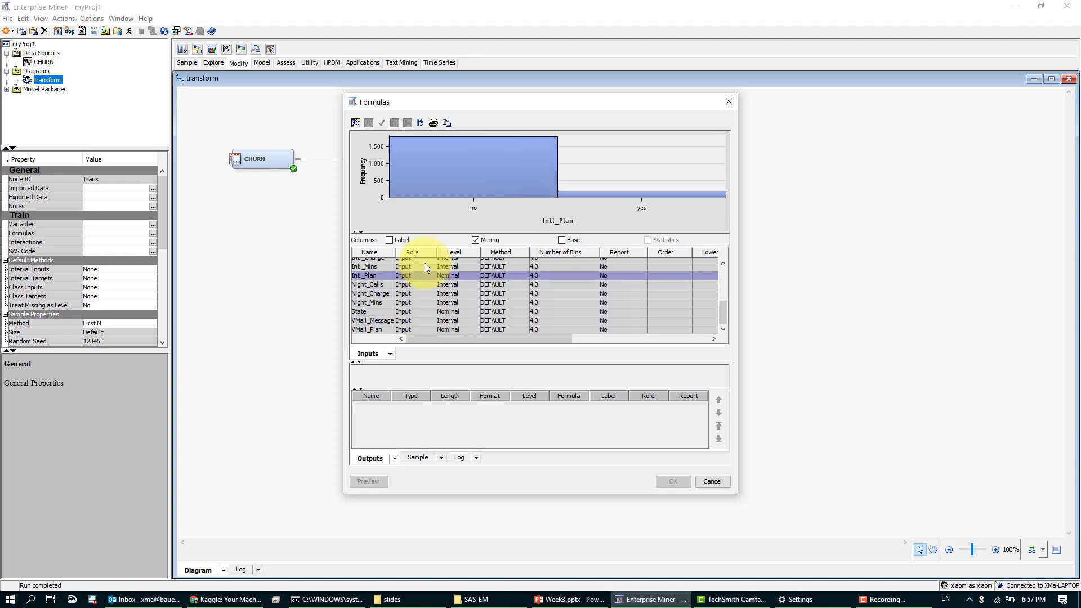
key(Up)
key(Up)
key(Up)
key(Up)
key(Up)
key(Up)
key(Up)
key(Up)
key(Up)
key(Up)
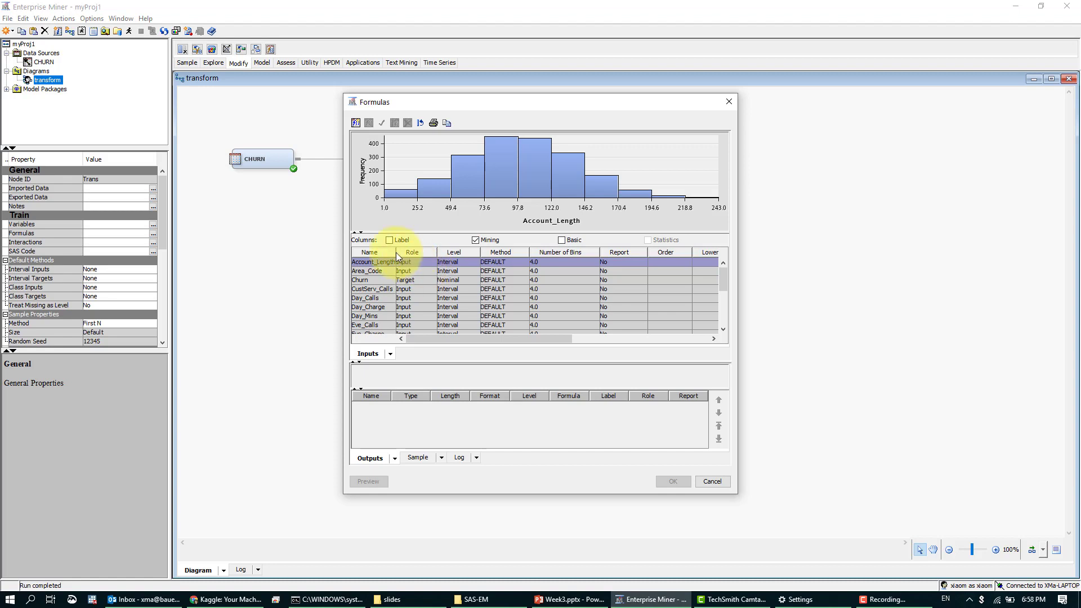
- Widen the Name column, select Area_Code, and open its histogram's graph properties beside the Formulas editor
drag(395, 251, 418, 252)
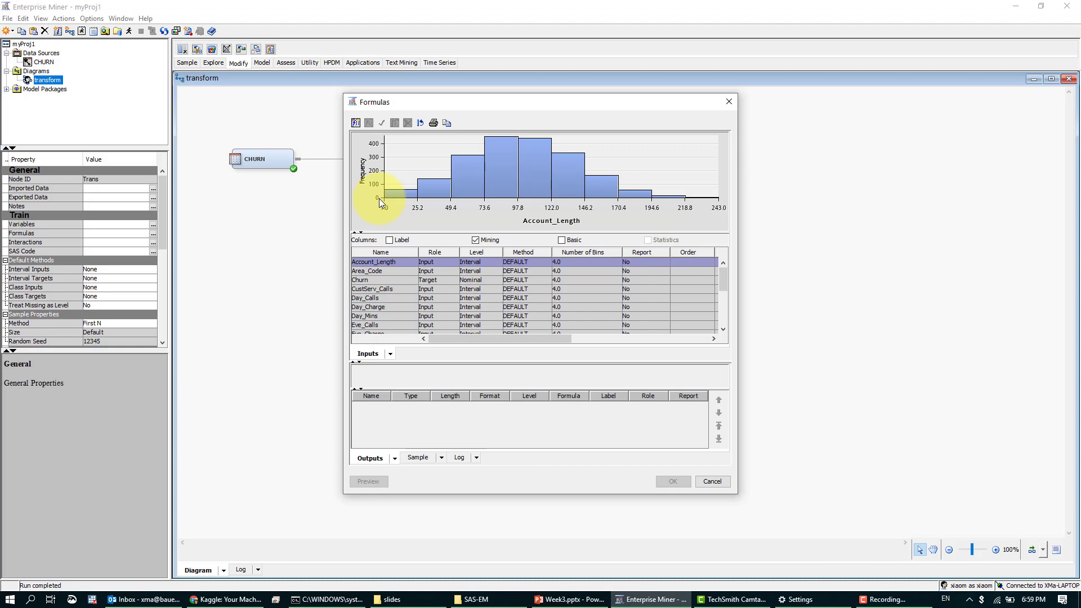
key(Down)
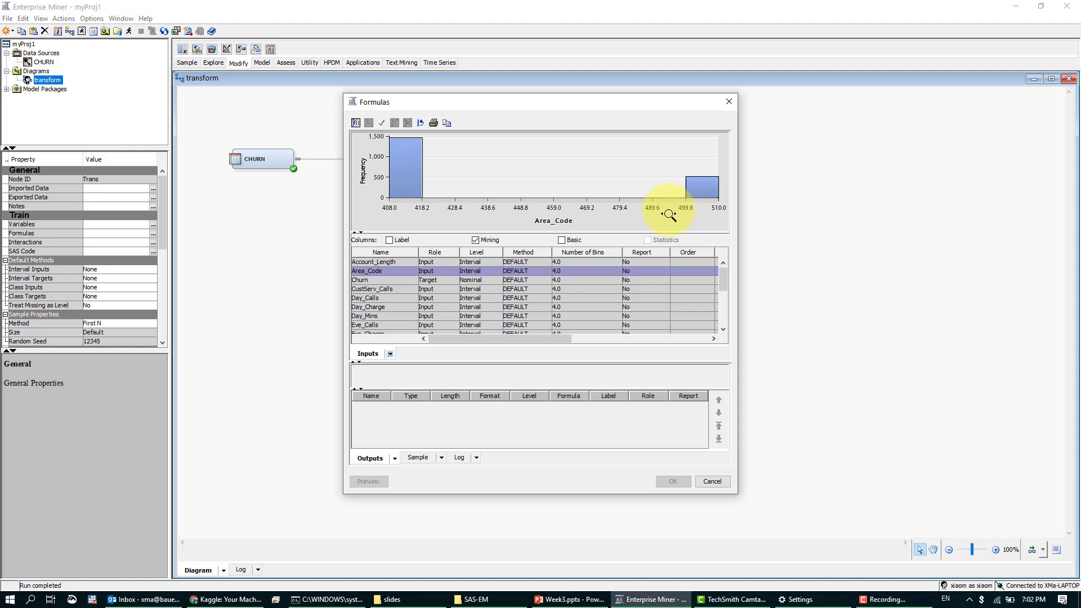
right_click(656, 175)
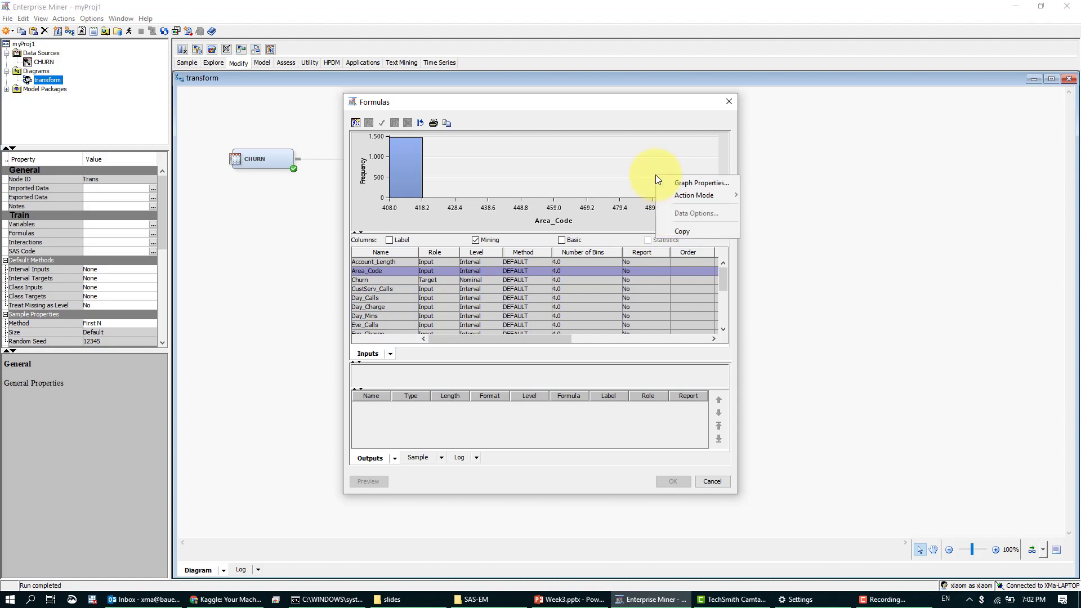
click(691, 182)
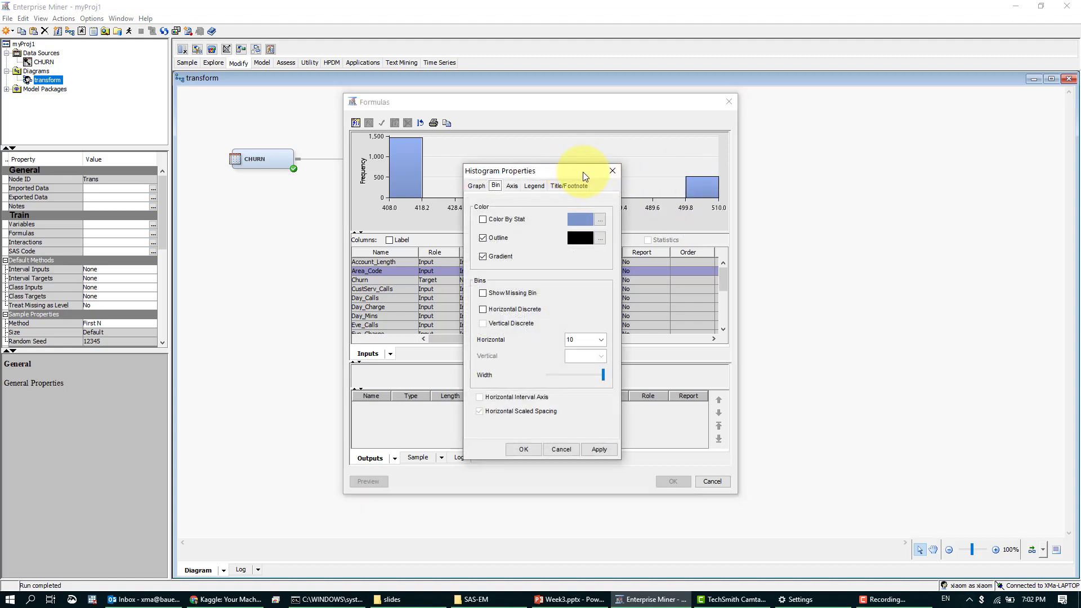
drag(582, 171, 870, 154)
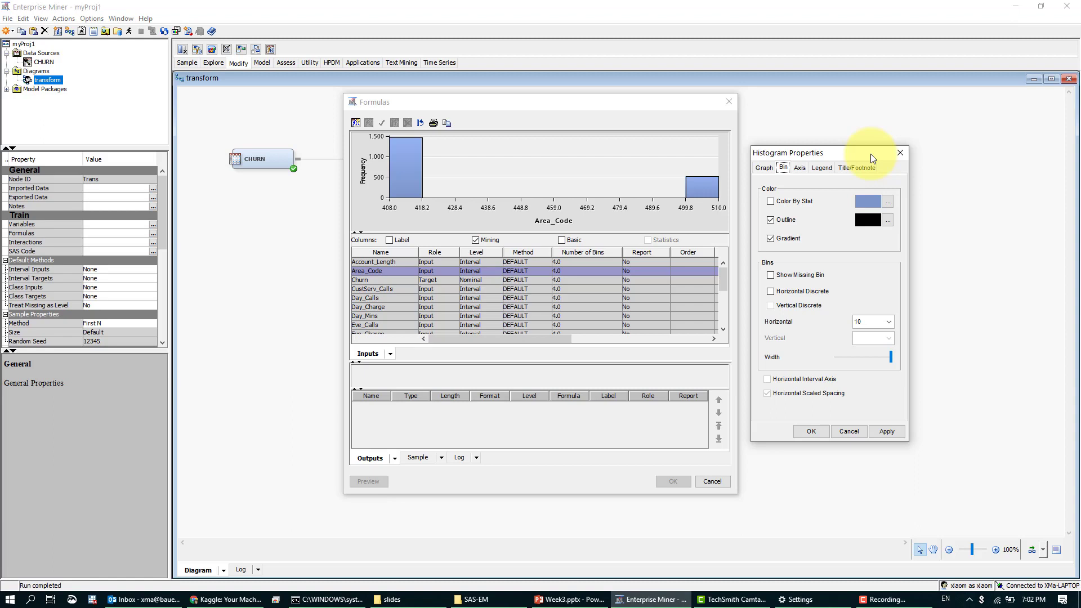
drag(870, 154, 854, 73)
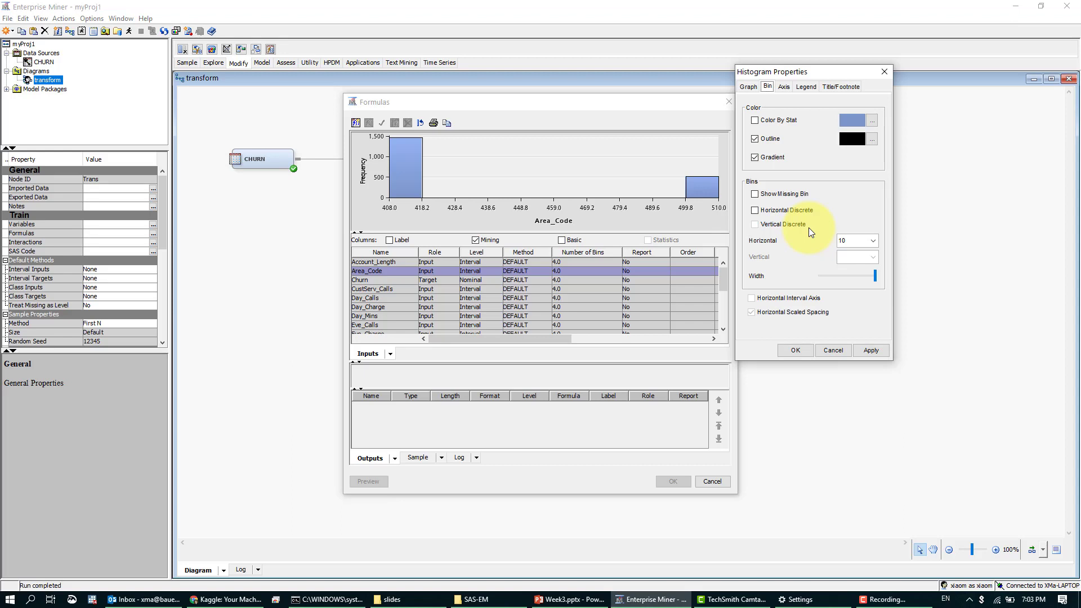
- Try the Area_Code histogram with 3 horizontal bins
click(861, 240)
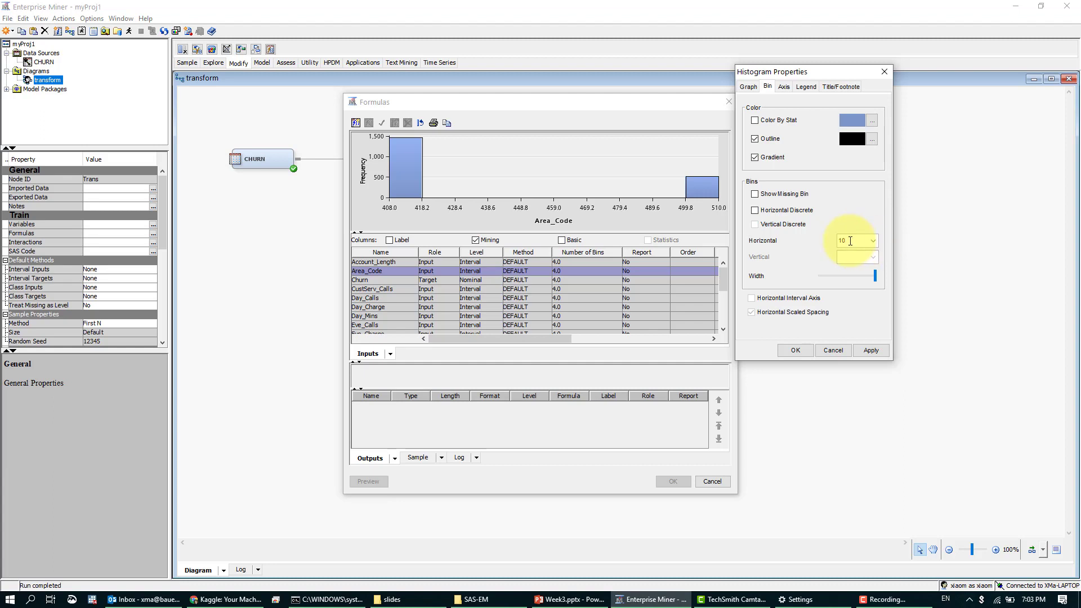
key(BackSpace)
key(BackSpace)
text(3)
click(869, 350)
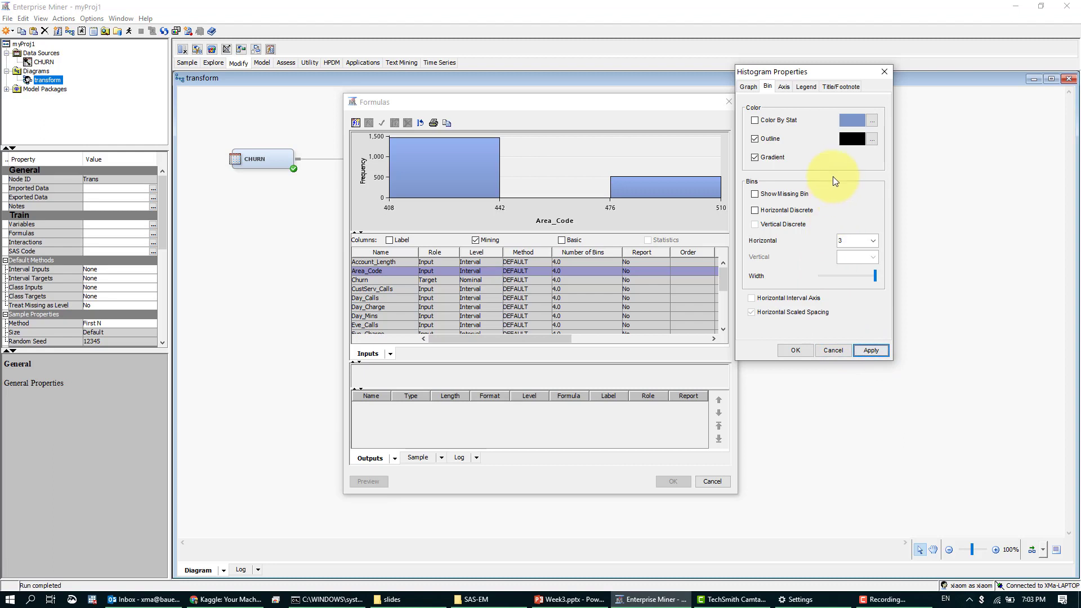
- Apply Horizontal Discrete binning to the Area_Code histogram and close its properties
click(789, 214)
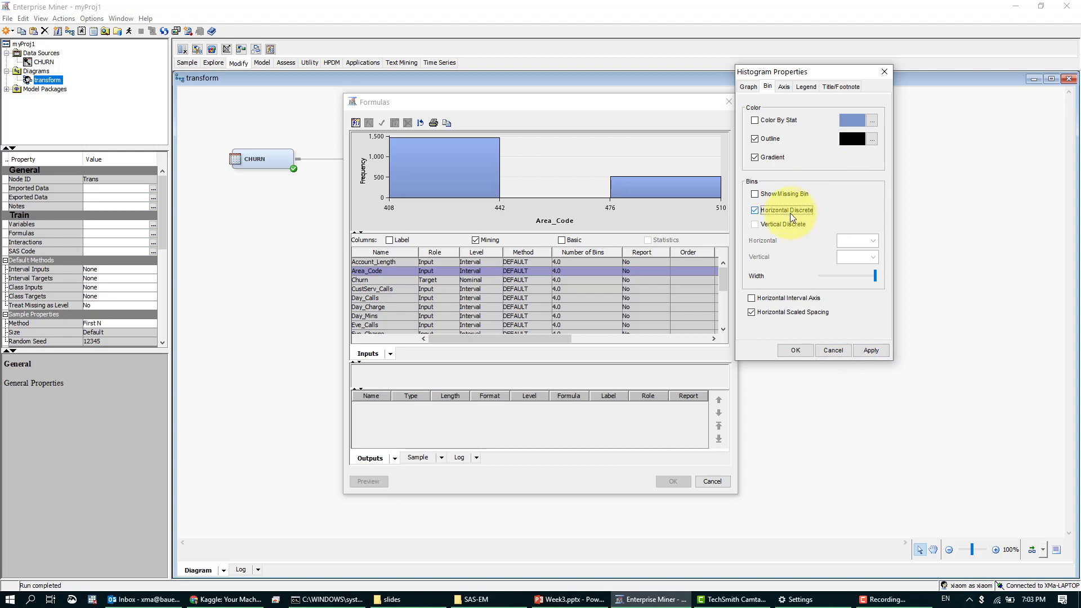
click(865, 351)
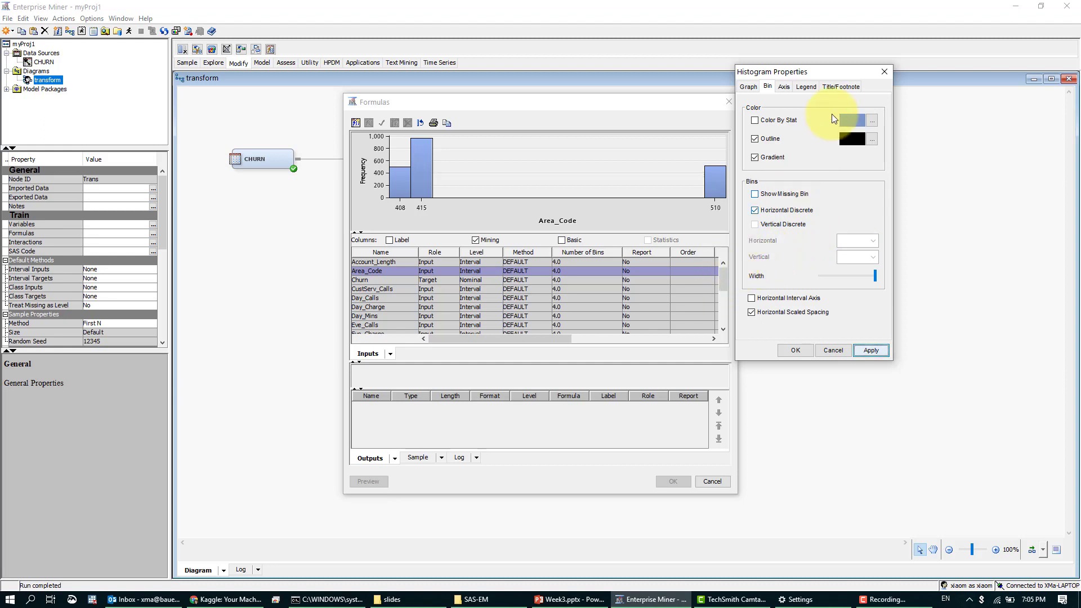
click(883, 73)
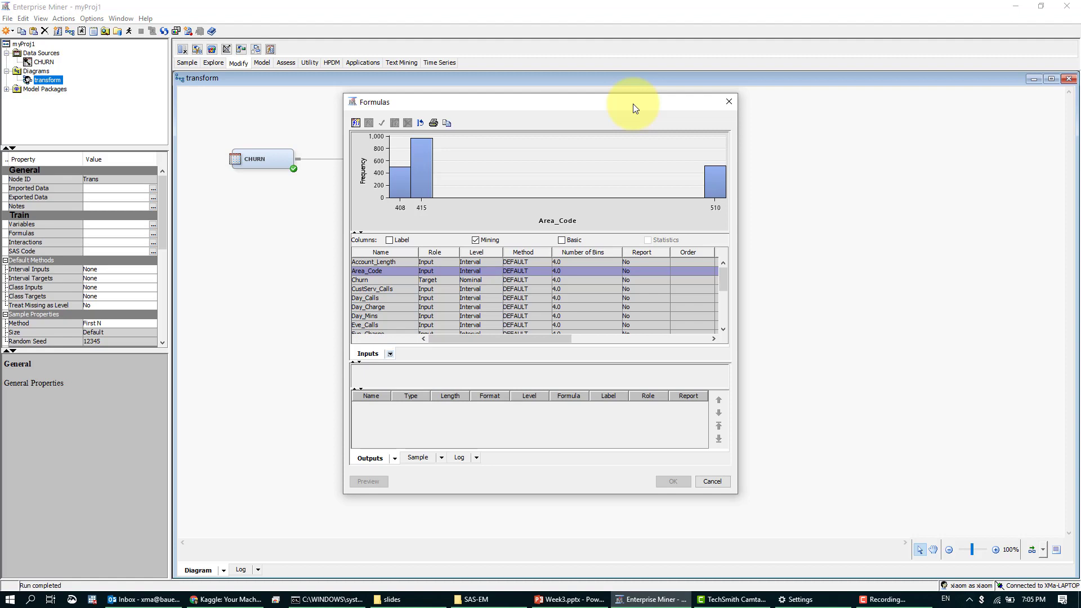
- Examine the distributions of Churn and CustServ_Calls, and compare those of Day_Calls, Day_Charge, Day_Mins and Eve_Calls
click(418, 277)
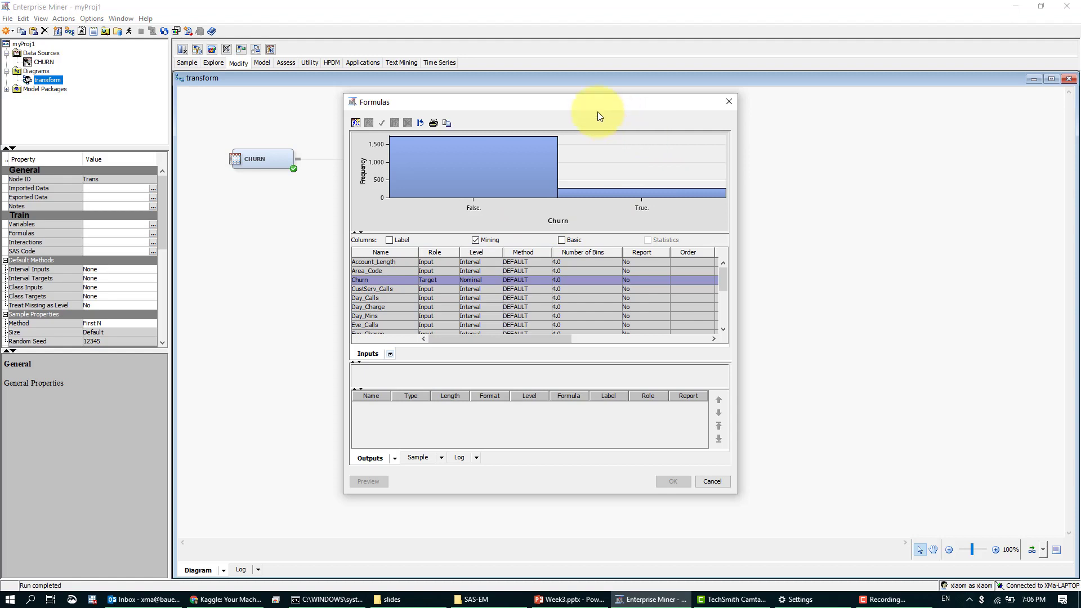
click(502, 286)
key(Down)
key(Down)
key(Down)
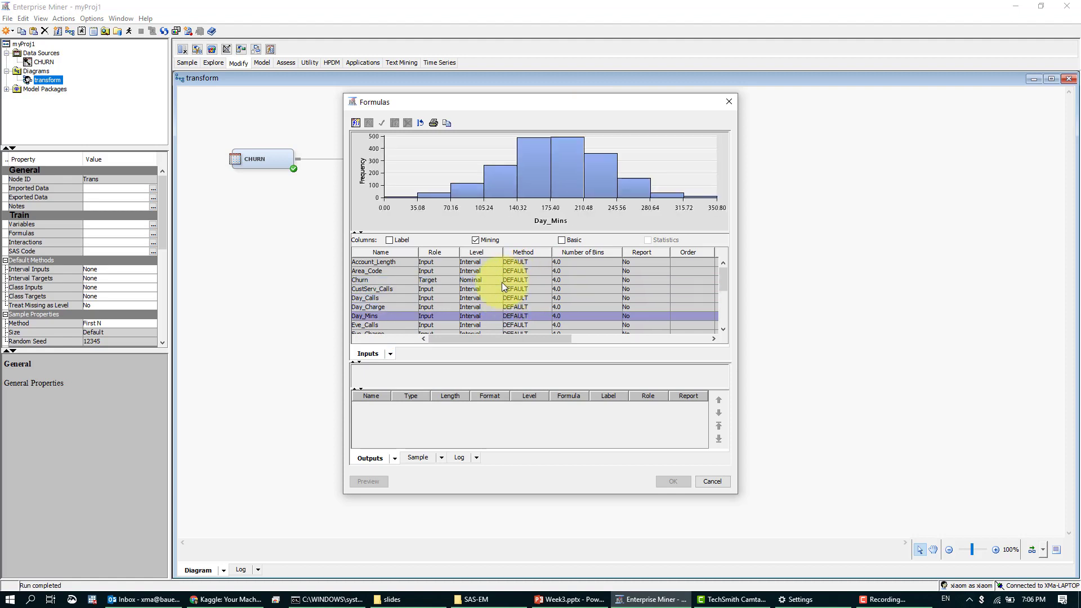
key(Up)
key(Up)
key(Up)
key(Down)
key(Down)
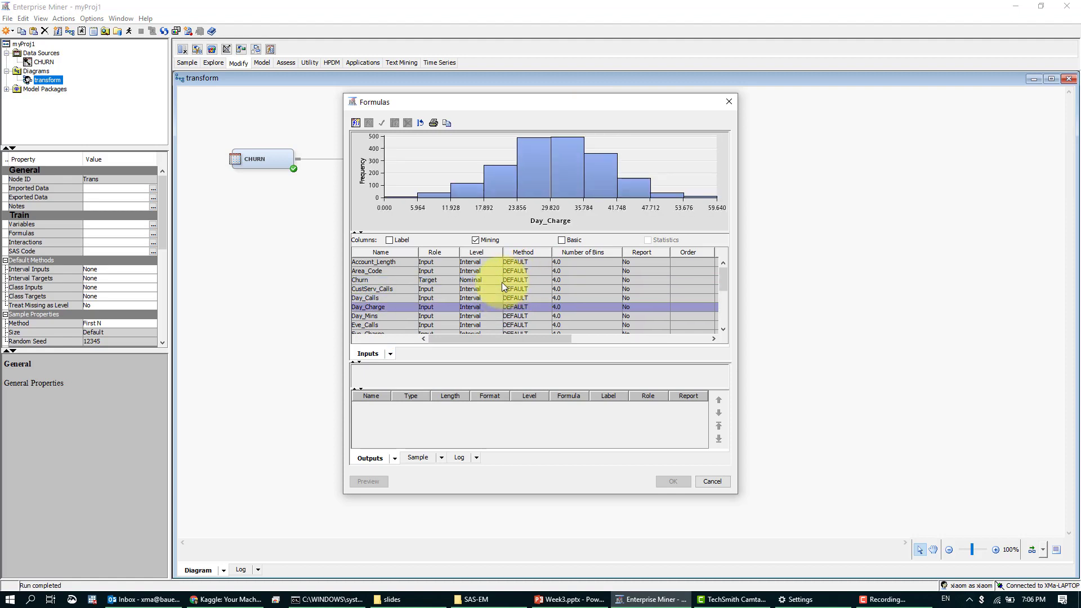
key(Down)
key(Down)
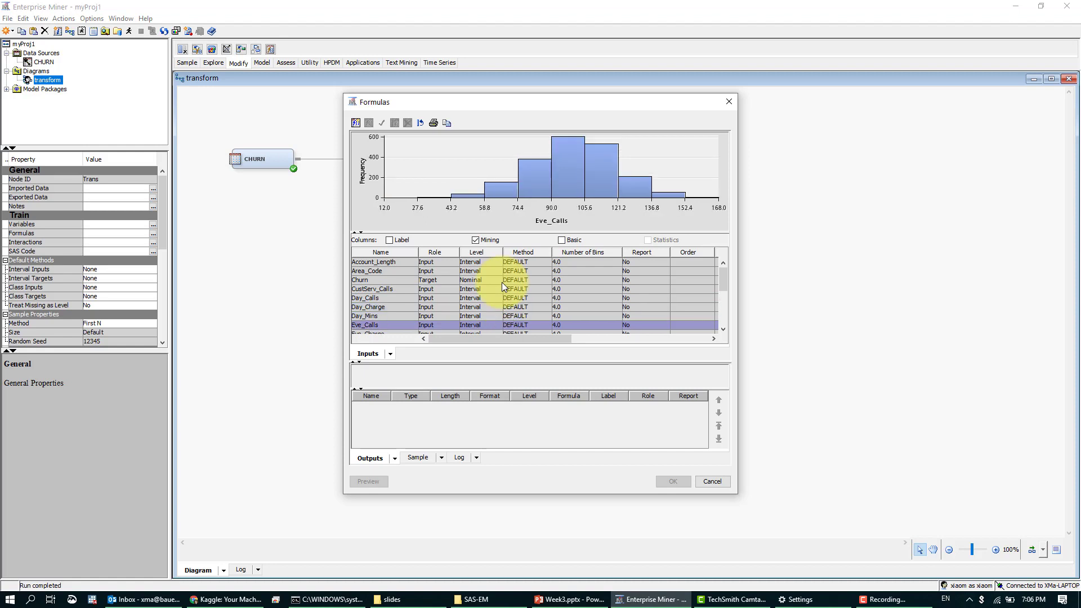
key(Up)
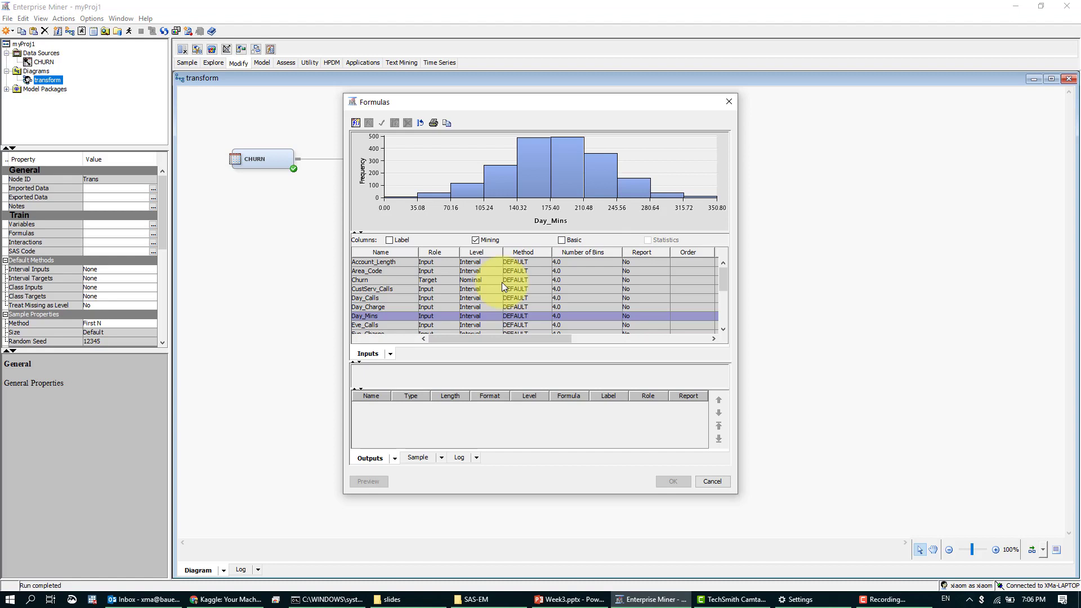
- Examine the remaining variable distributions from Eve_Calls through VMail_Plan, ending on the State histogram
key(Down)
key(Down)
key(Down)
key(Down)
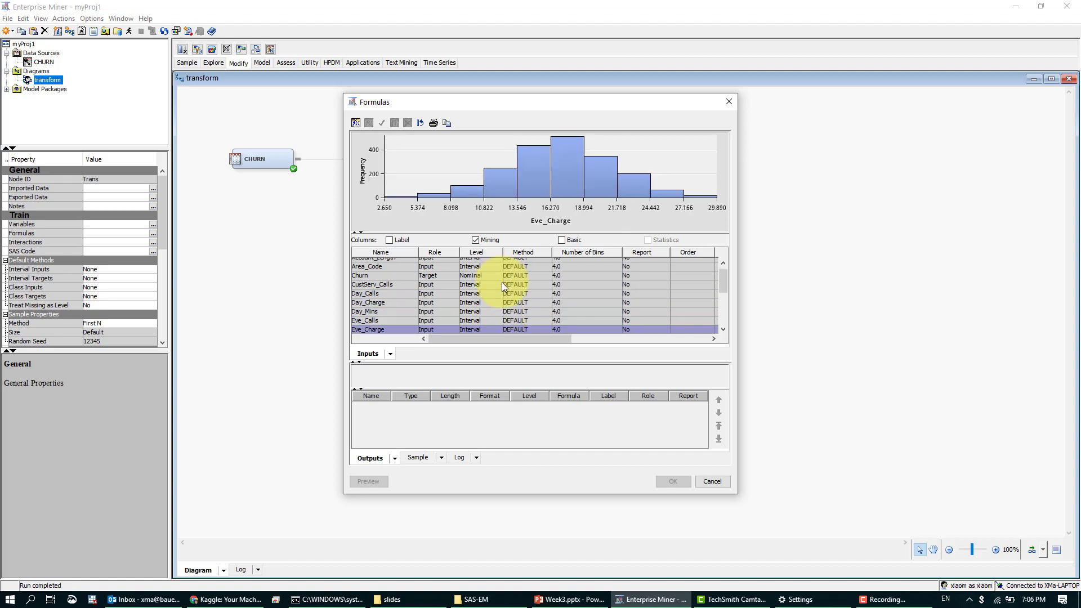
key(Down)
key(Down)
key(Down)
key(Down)
key(Down)
key(Down)
key(Down)
key(Down)
key(Down)
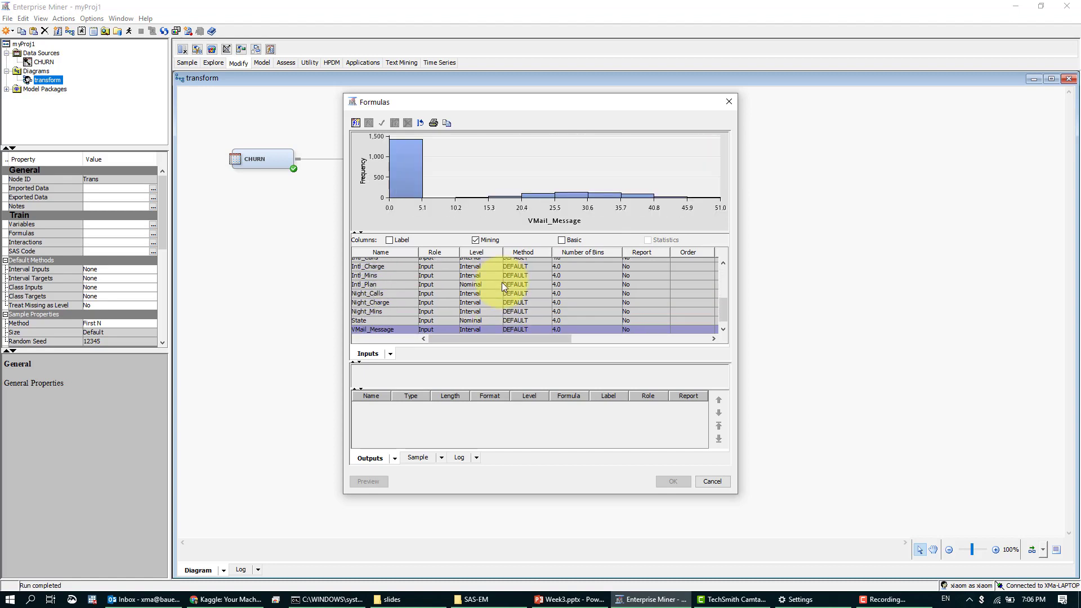
key(Up)
key(Up)
key(Up)
key(Down)
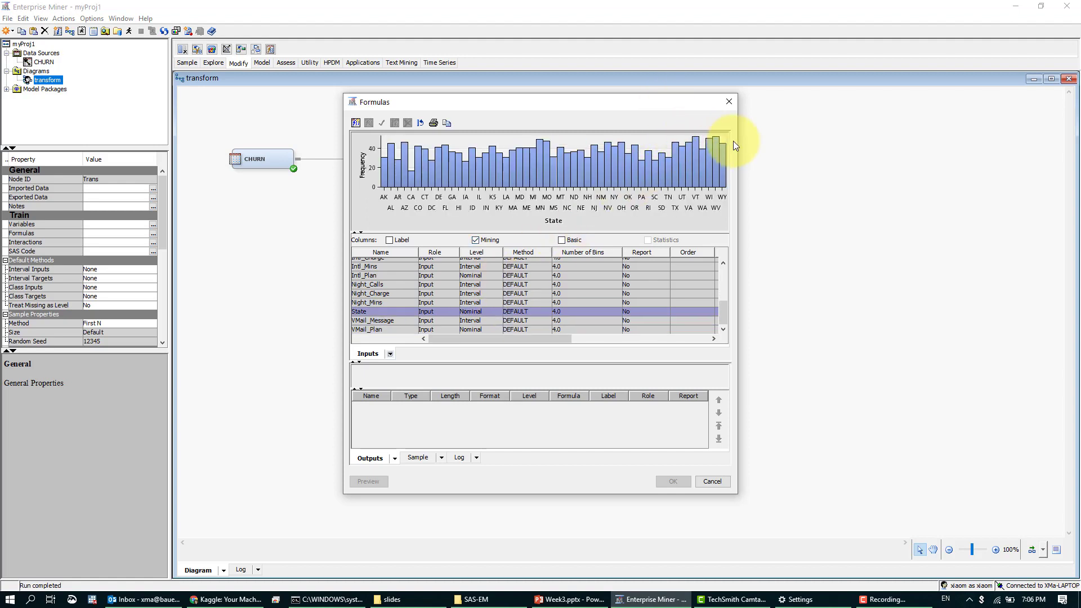
- Widen the Formulas window, review the distributions of Night_Calls through VMail_Message, and close the window
drag(738, 142, 1033, 138)
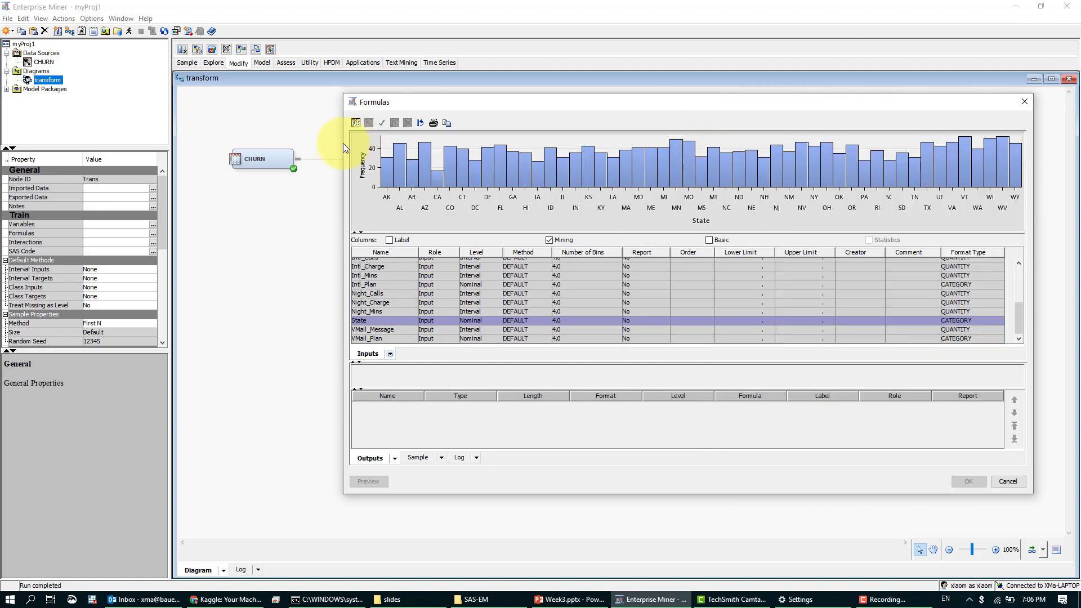
drag(344, 143, 122, 148)
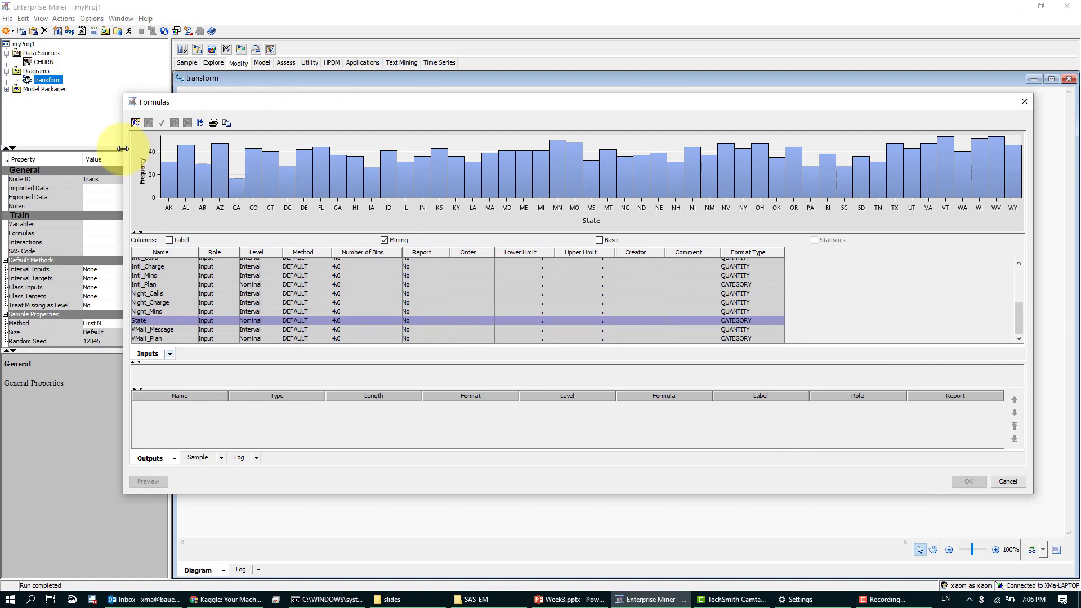
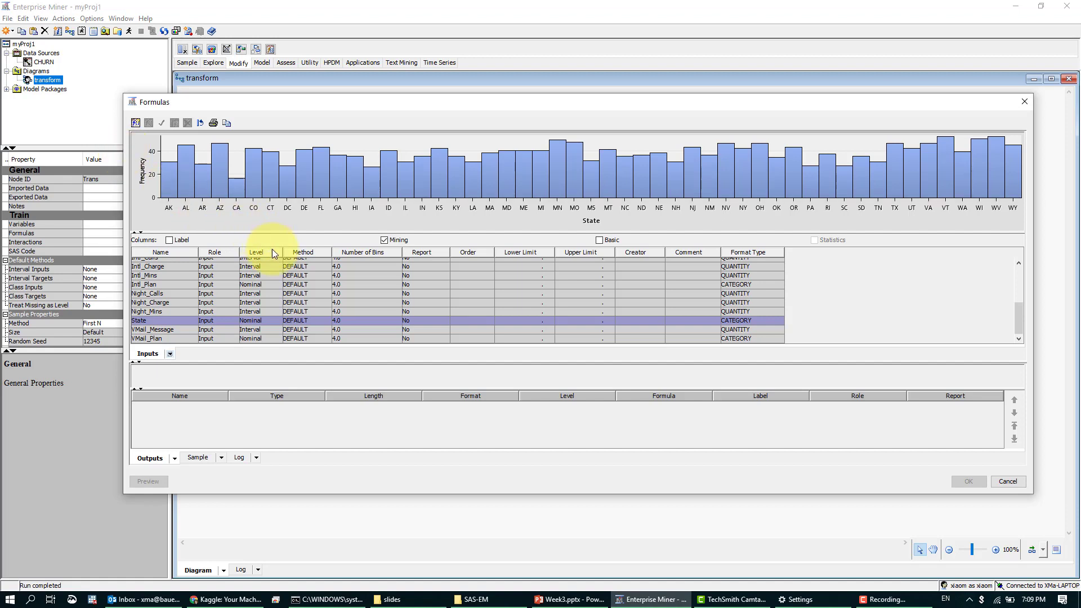
click(308, 295)
key(Down)
key(Down)
key(Down)
key(Down)
key(Up)
key(Up)
key(Up)
key(Up)
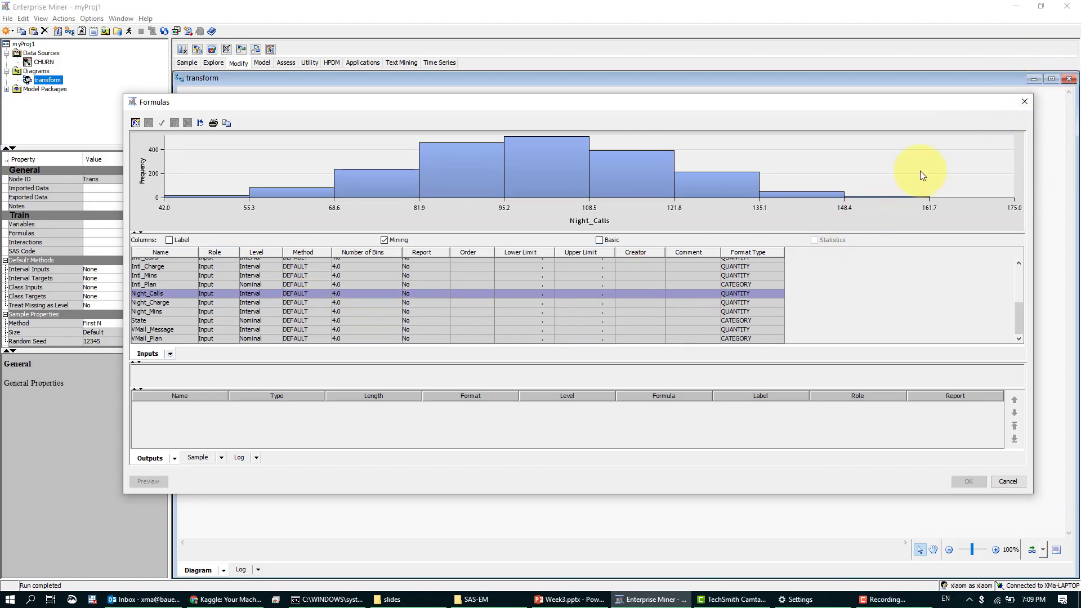
click(1023, 103)
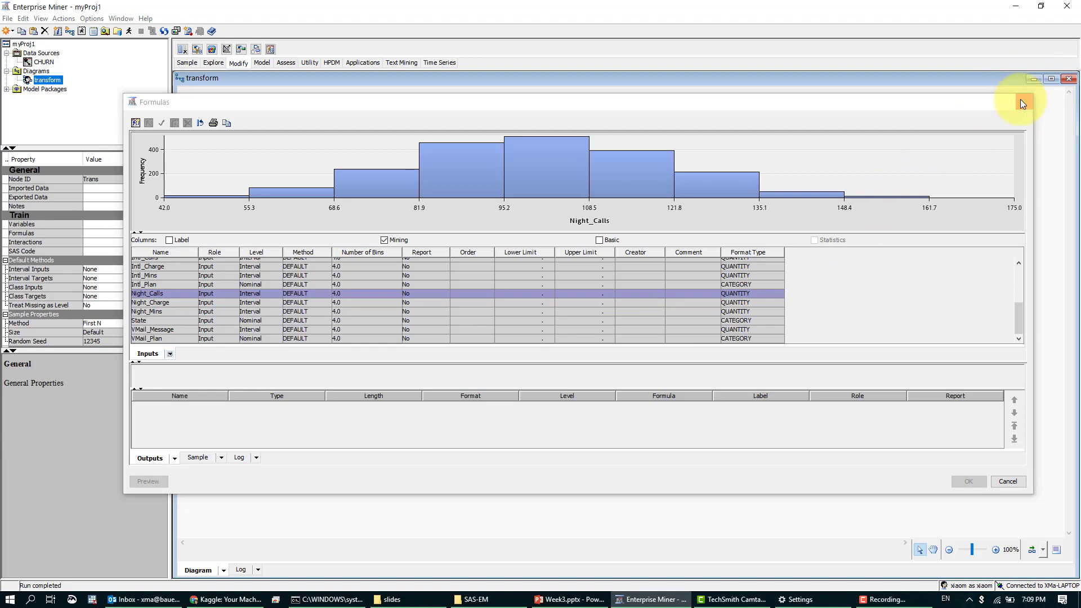
- Review the transformation methods available for Account_Length in the Transform Variables node's variable table, and close the table without changes
click(513, 158)
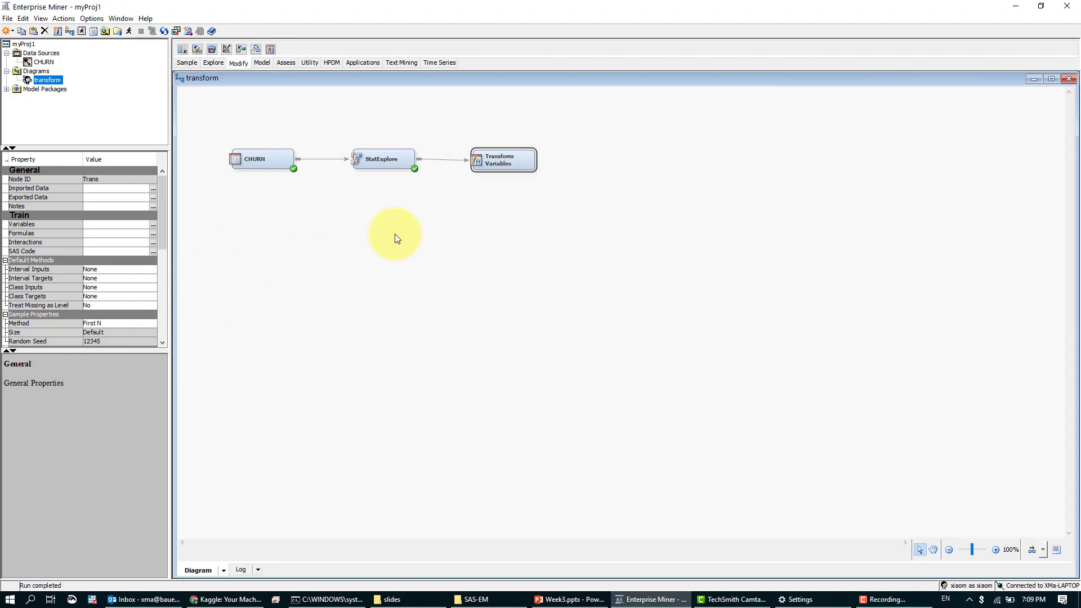
click(153, 225)
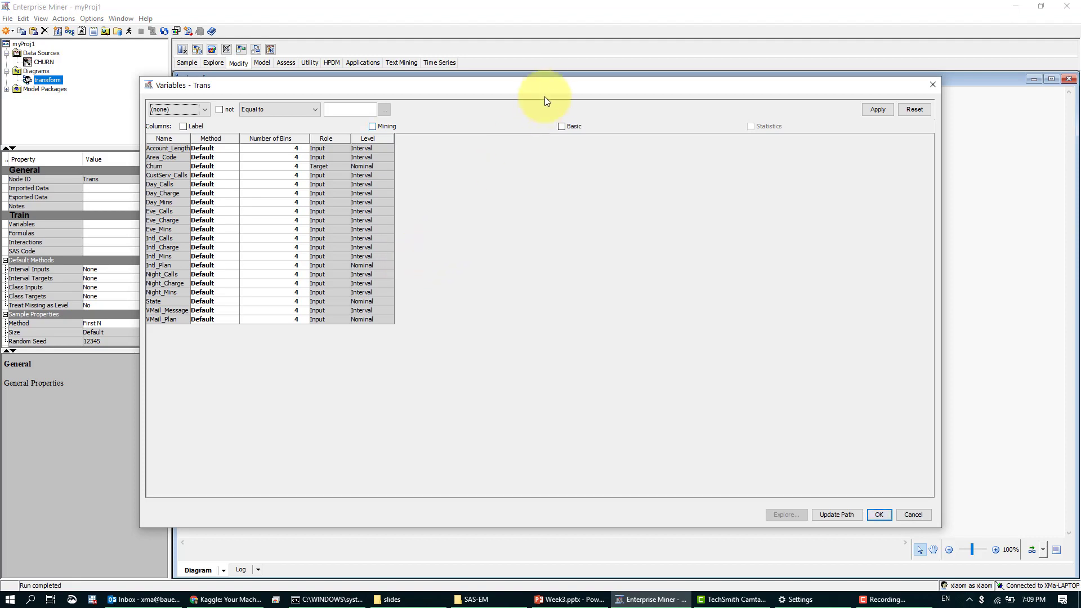
drag(552, 85, 678, 120)
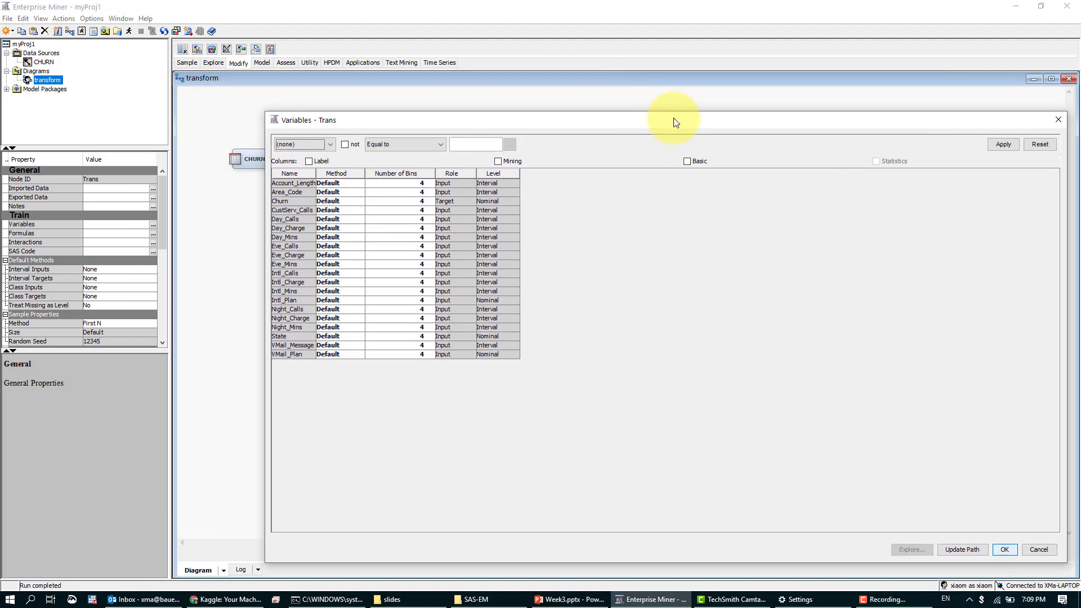
drag(315, 174, 340, 173)
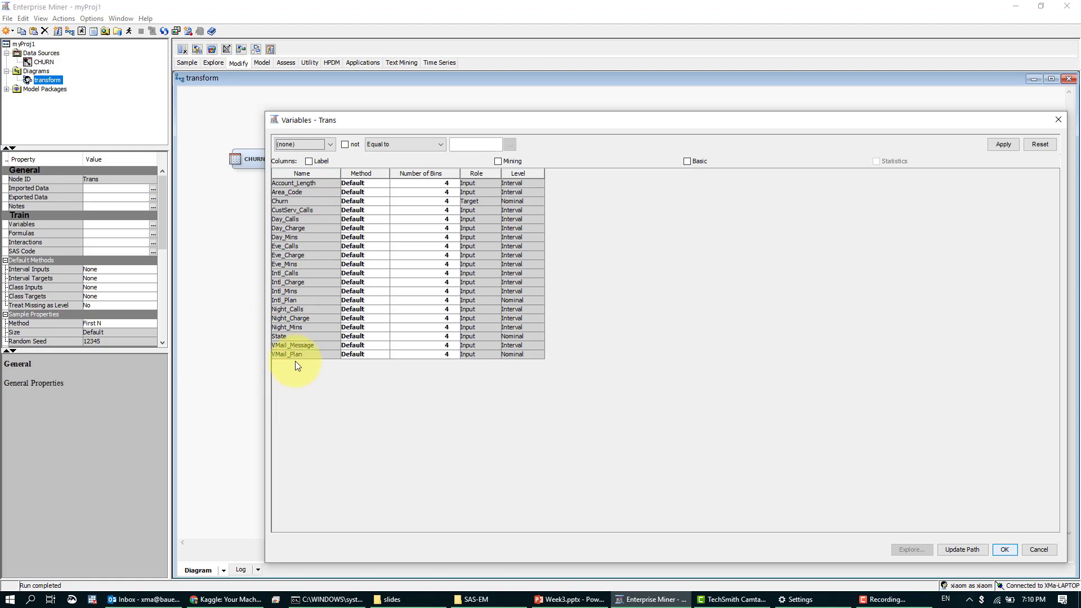
click(386, 182)
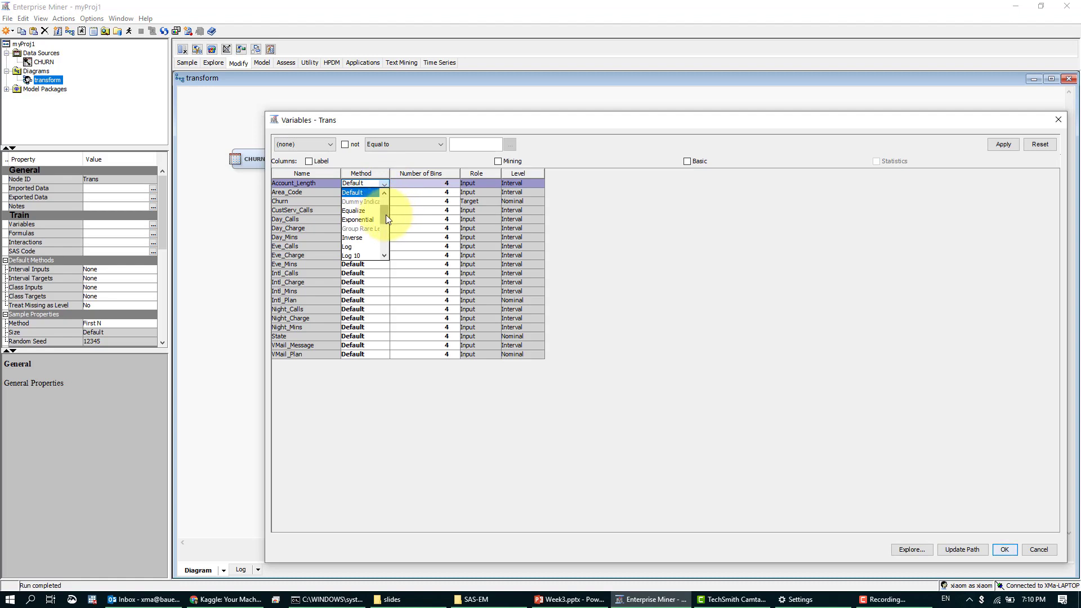
drag(387, 215, 388, 243)
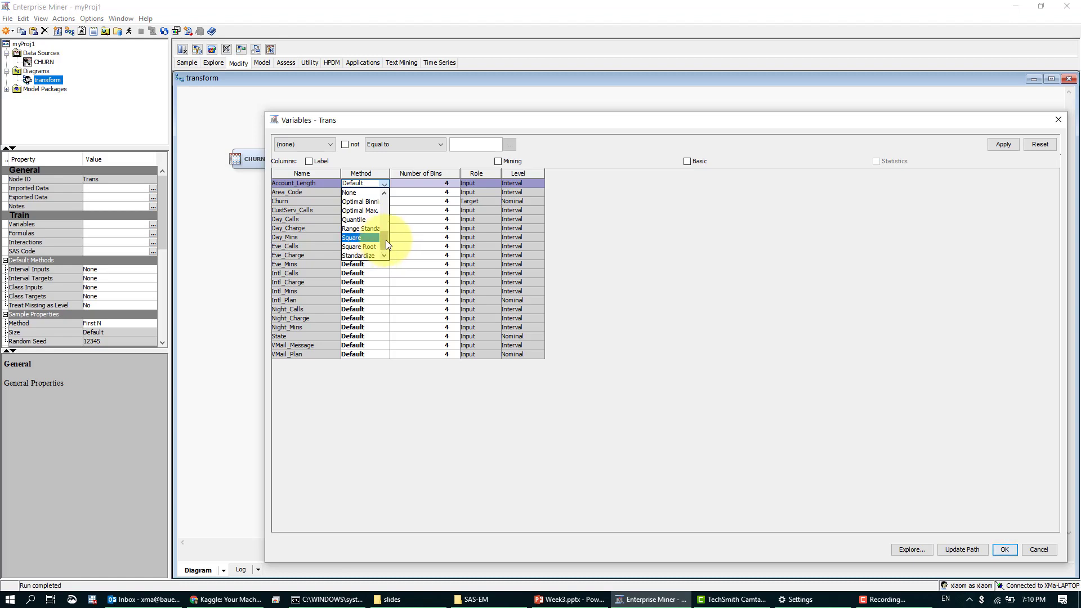
mouse_move(387, 240)
mouse_down()
mouse_move(383, 205)
mouse_move(384, 246)
mouse_up()
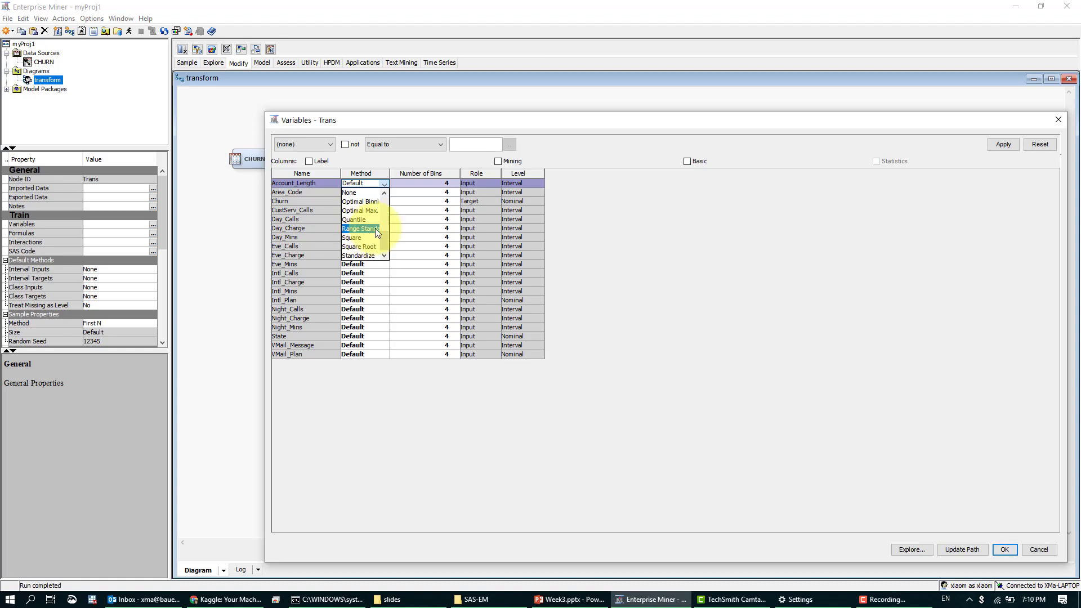
click(609, 231)
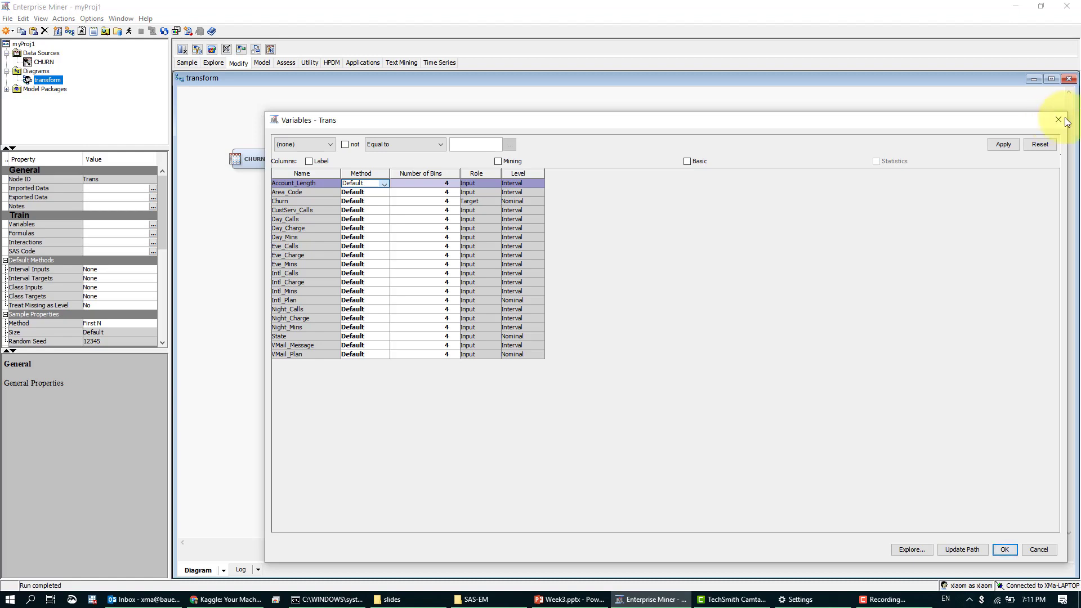
click(1058, 120)
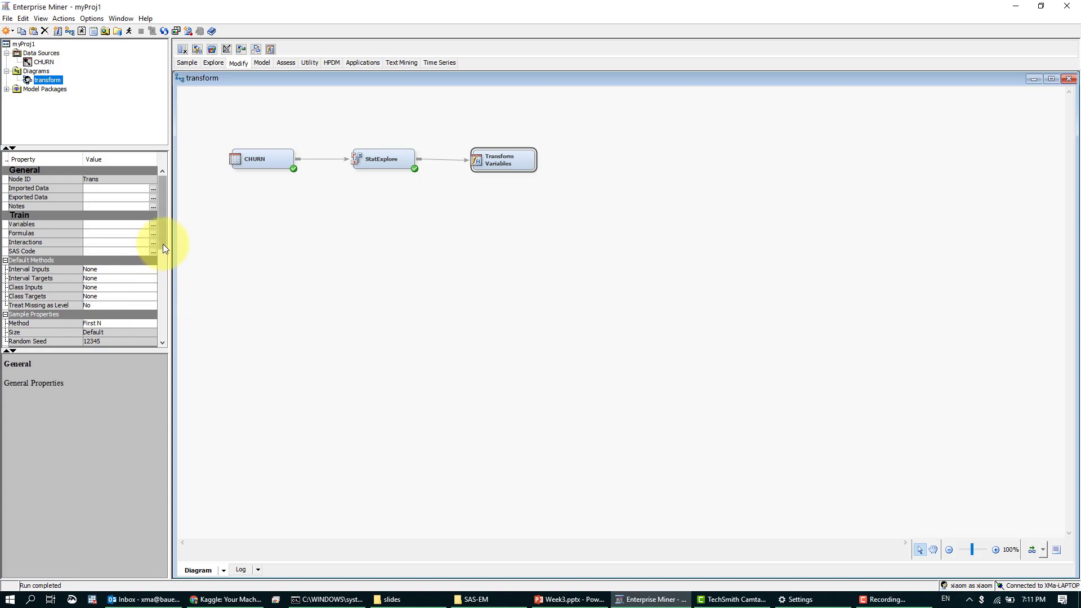
drag(163, 244, 160, 253)
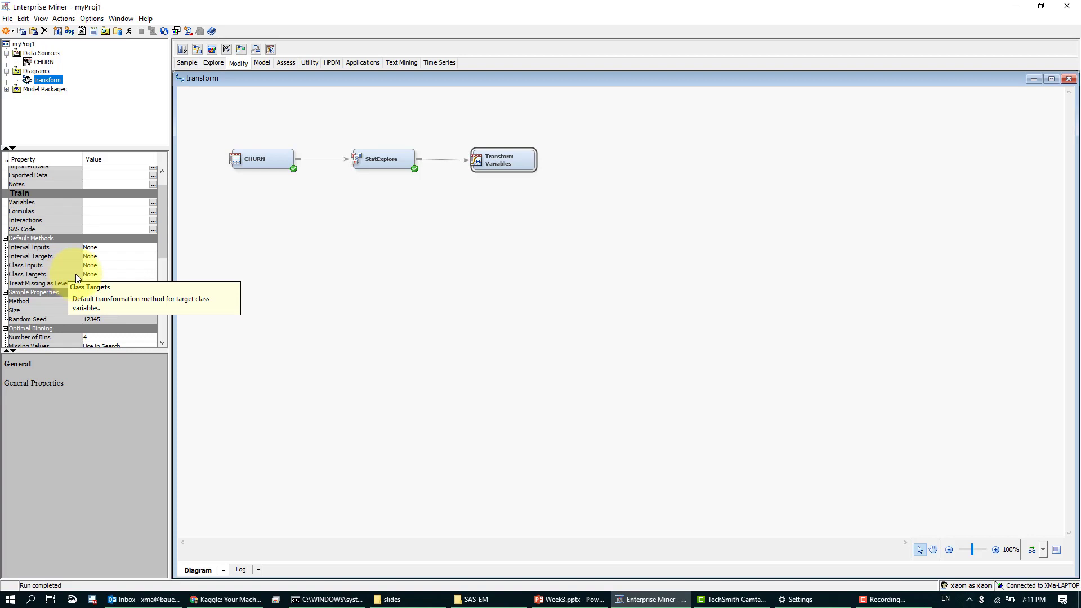
click(154, 256)
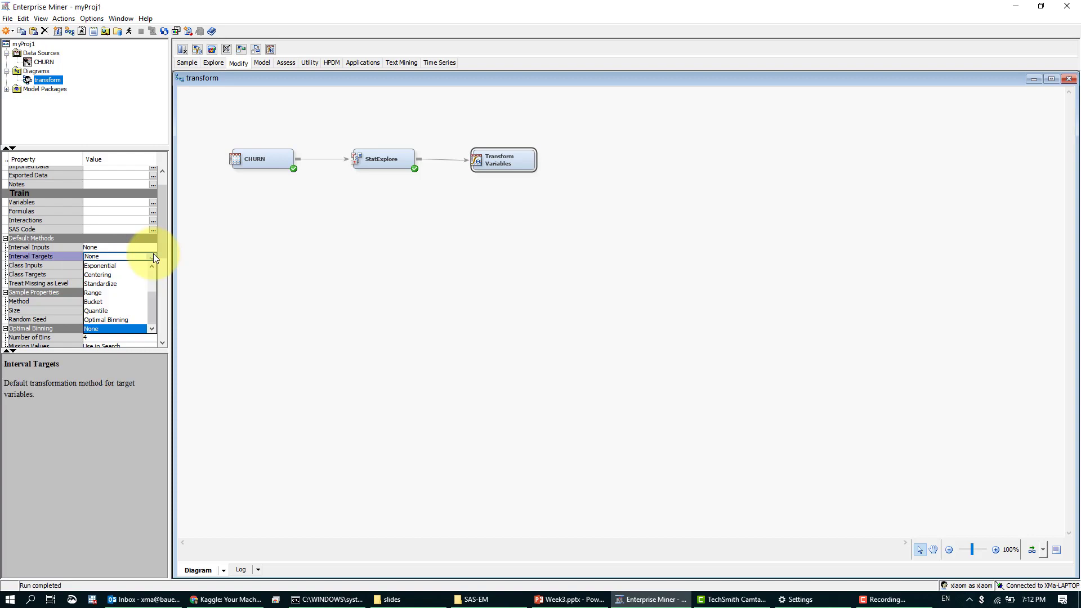
click(141, 284)
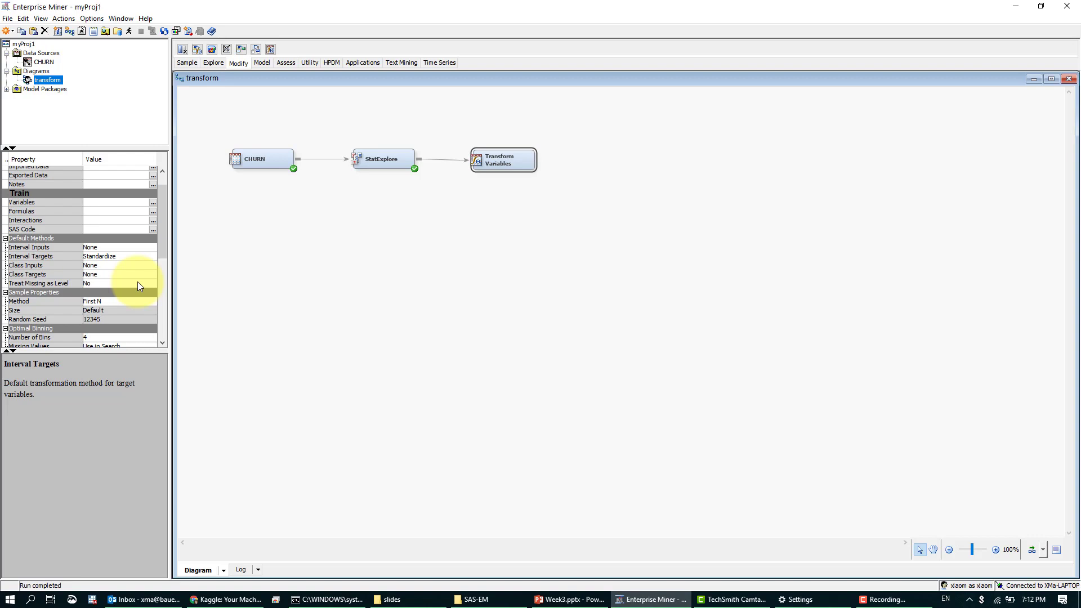
click(137, 257)
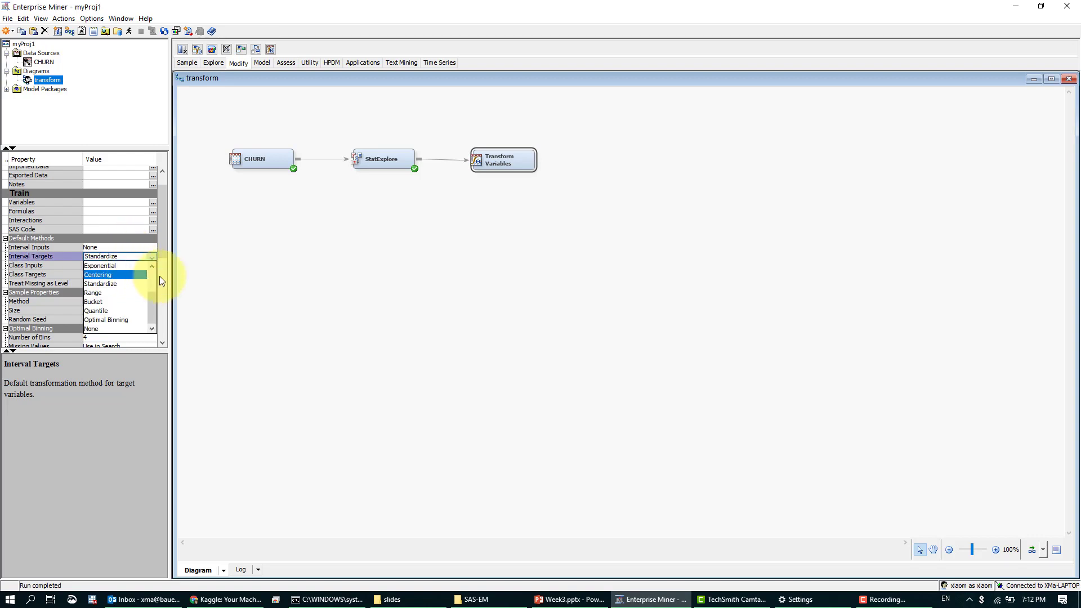
scroll(156, 282, up, 2)
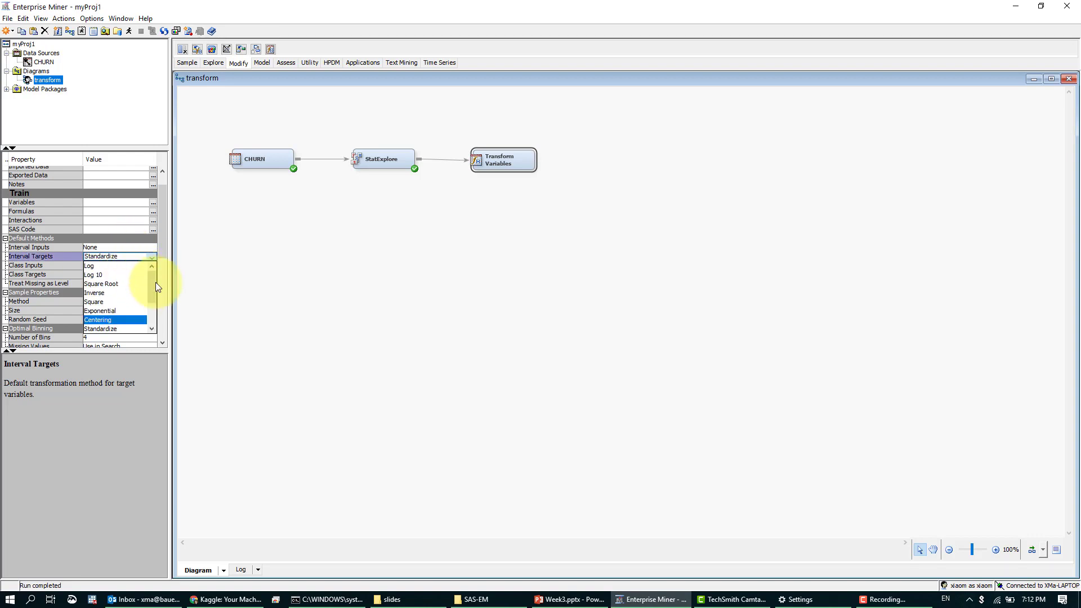
drag(150, 280, 150, 303)
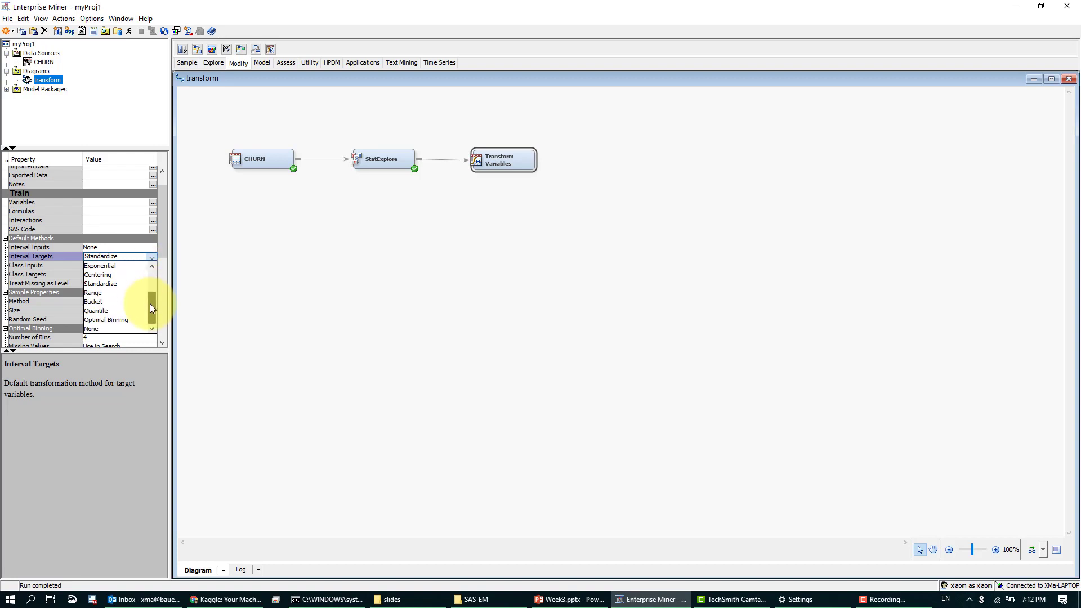
click(132, 327)
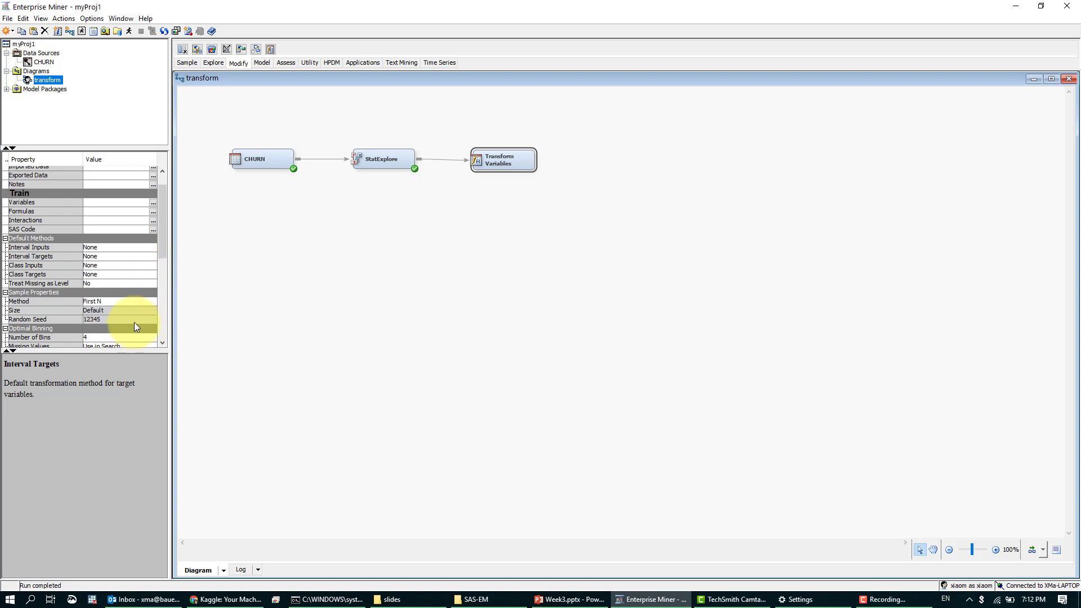
- Set the Transform Variables node's default method for interval inputs to Standardize
click(153, 248)
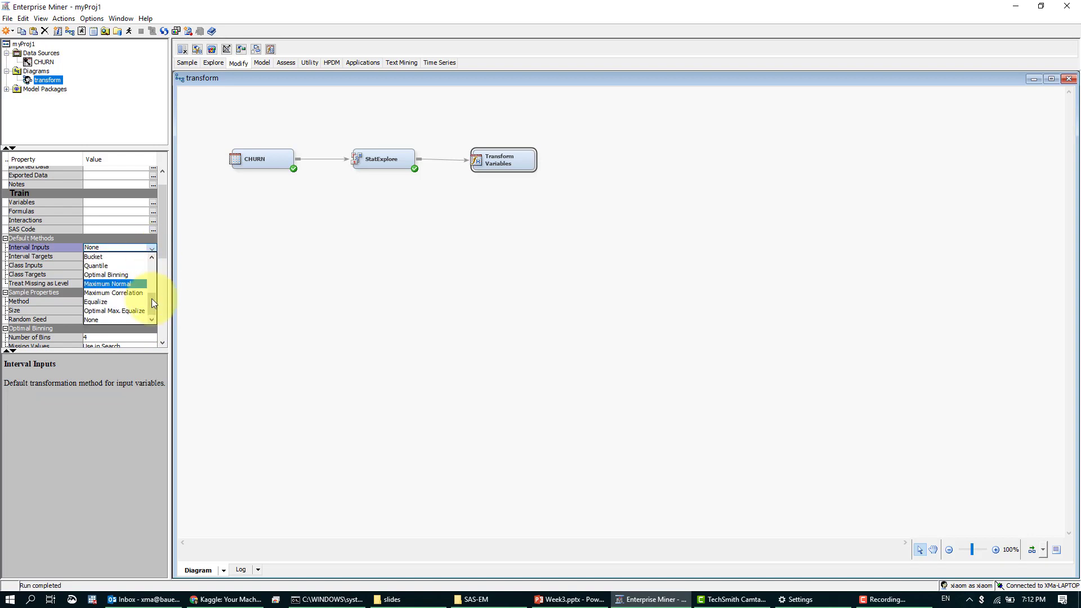
drag(152, 299, 153, 286)
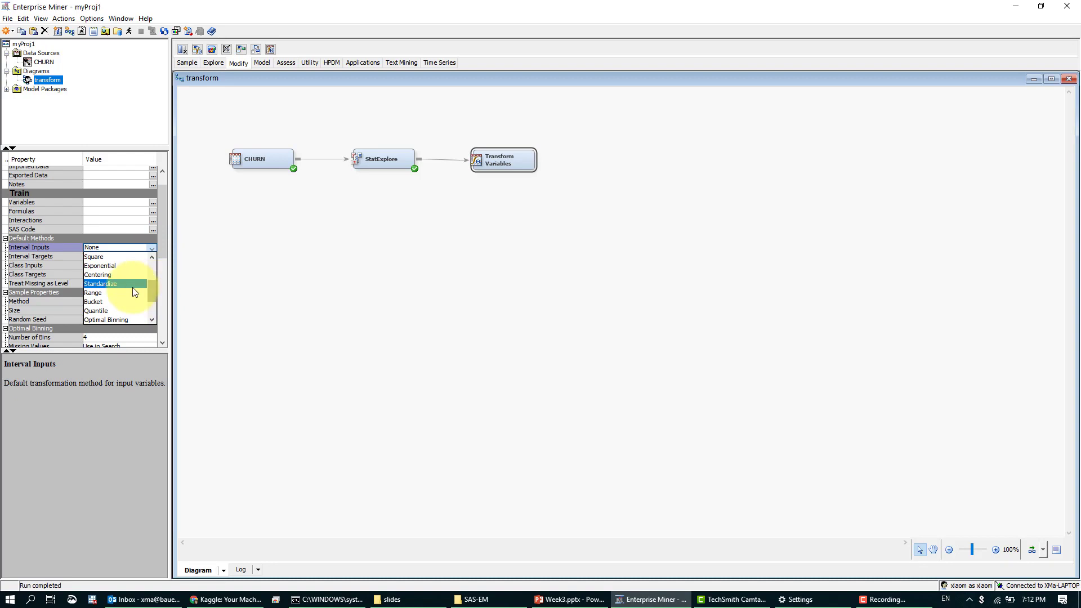
click(133, 287)
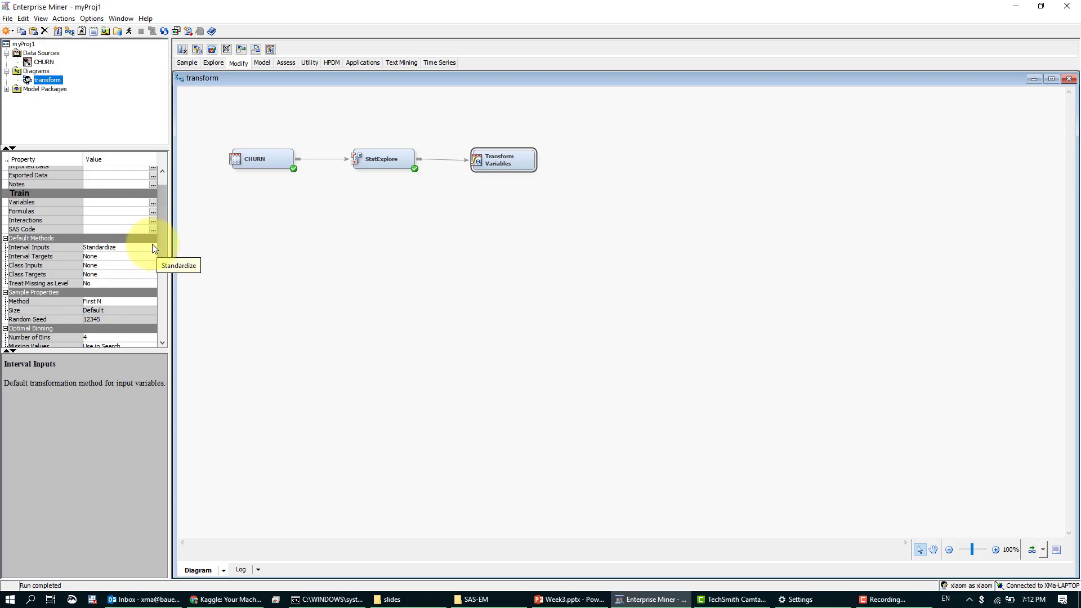
- Exclude Area_Code from the transformation by setting its method to None in the node's variable table, and accept the change
drag(164, 244, 161, 228)
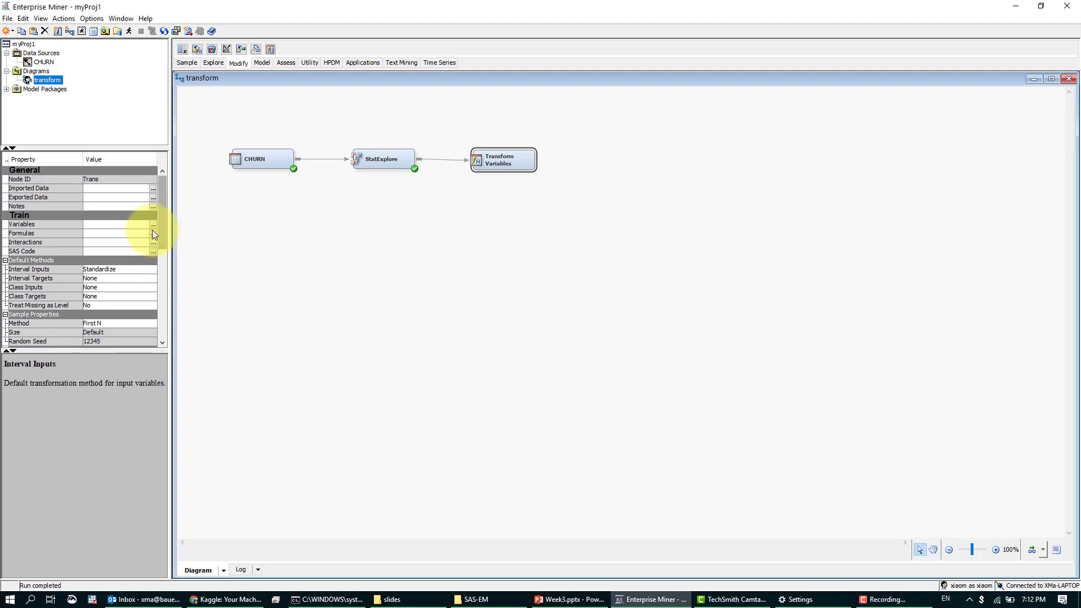
click(153, 225)
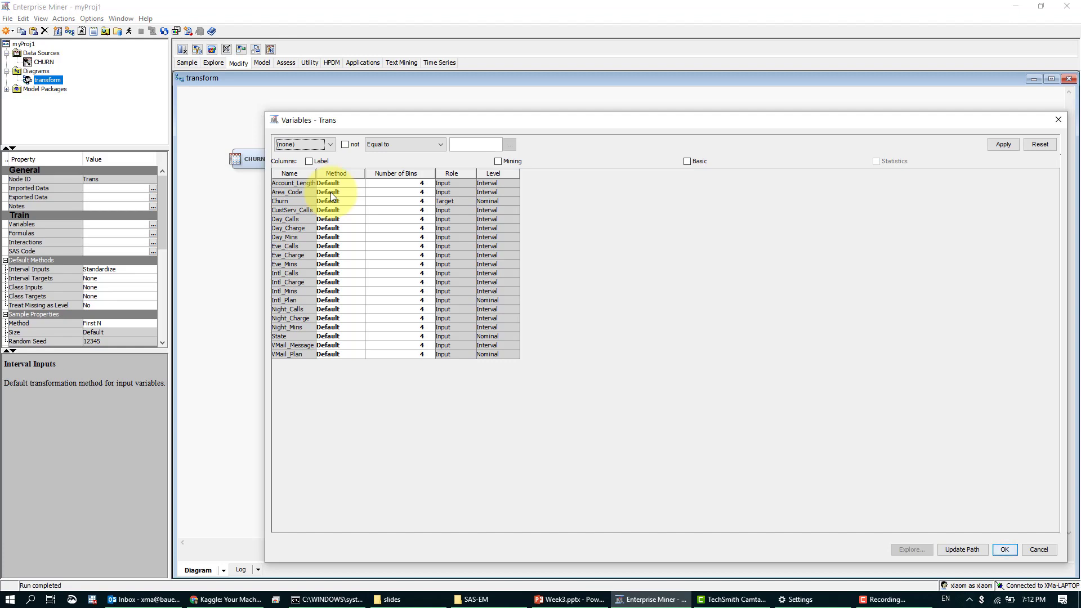
click(359, 191)
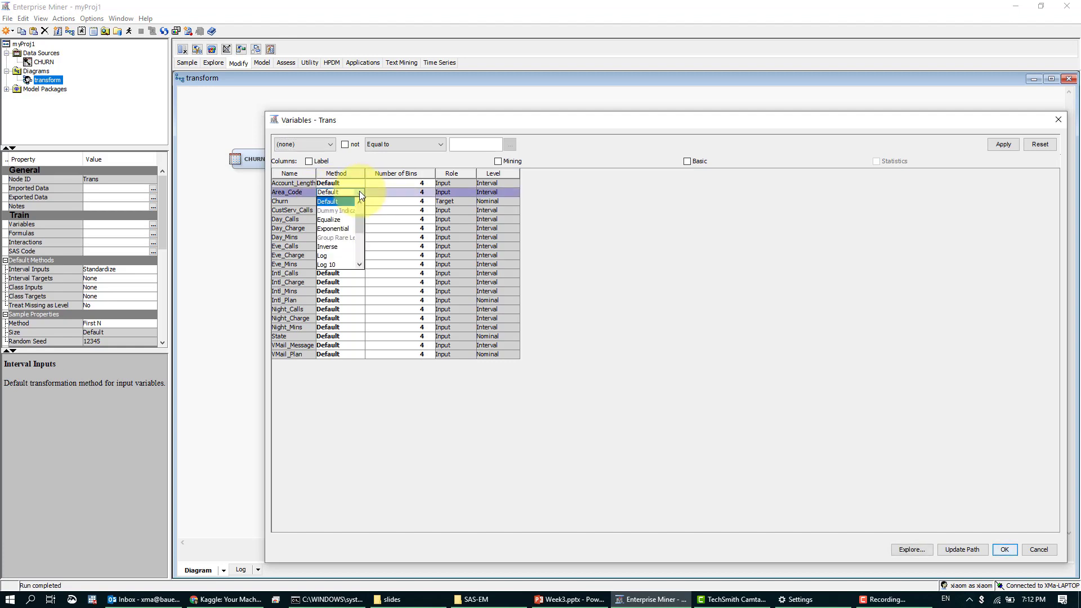
mouse_move(362, 219)
mouse_down()
mouse_move(364, 249)
mouse_move(362, 240)
mouse_up()
click(344, 235)
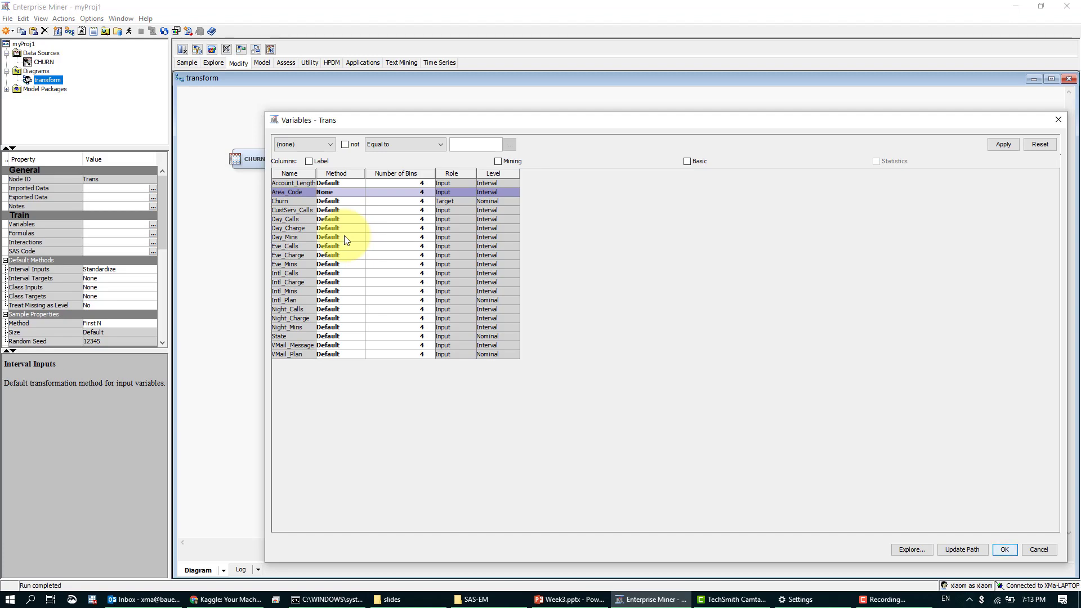
click(1005, 550)
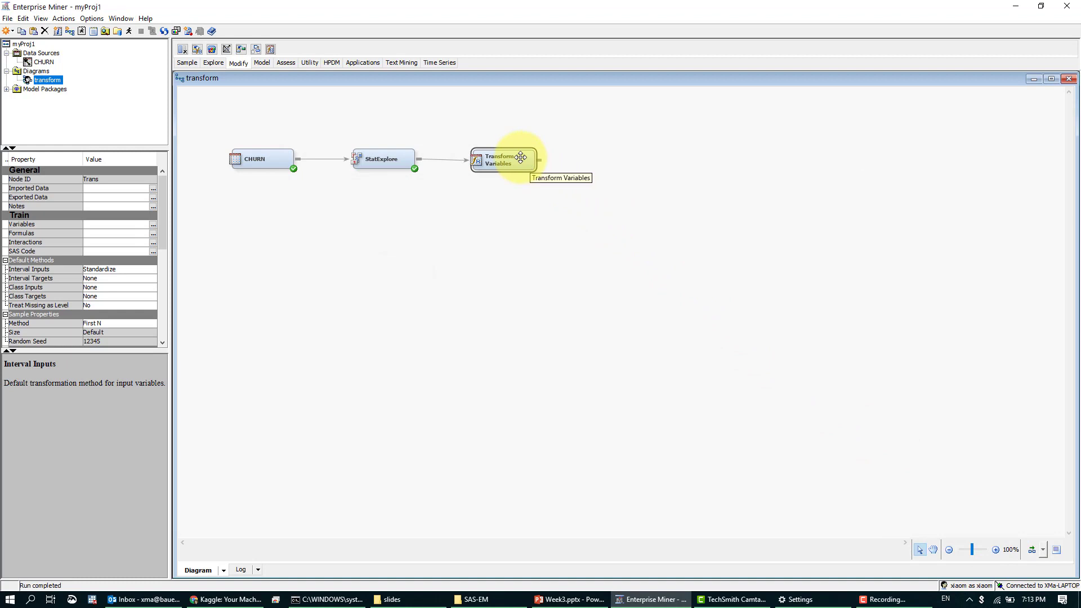
- Run the Transform Variables node and open its results
right_click(521, 158)
click(542, 194)
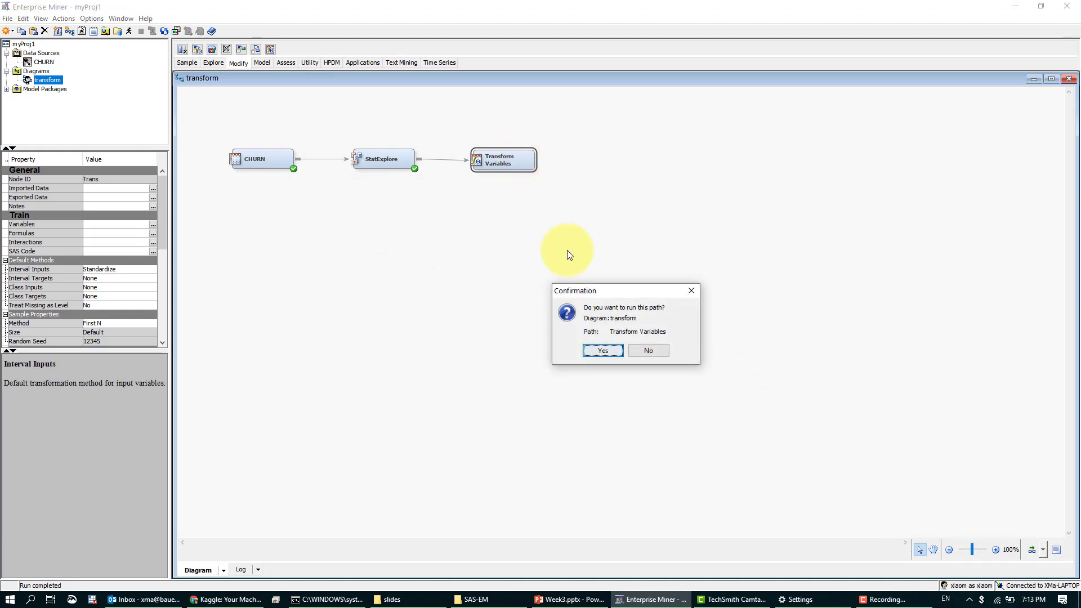
click(598, 353)
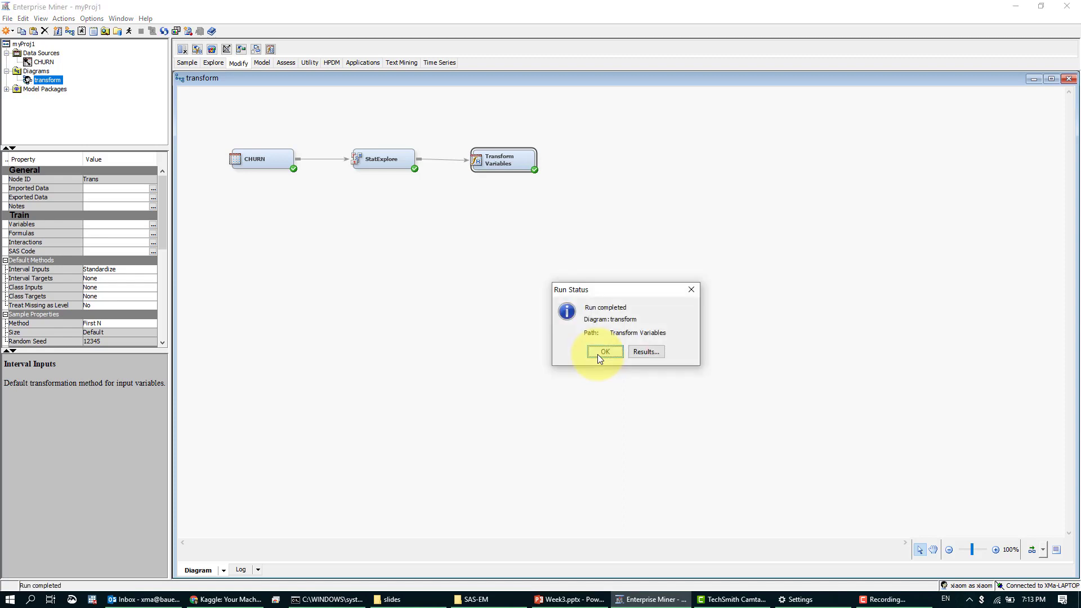
click(637, 351)
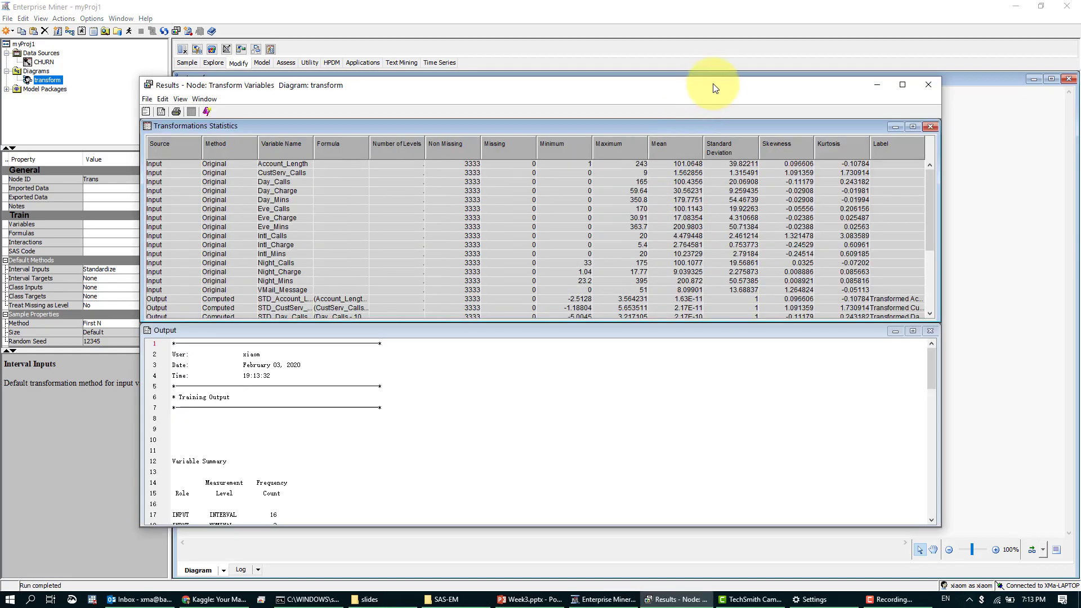
- Compare the original and standardized variables' formulas, means and standard deviations in the Transformations Statistics table, widening its columns as needed, and close the results
drag(715, 88, 730, 35)
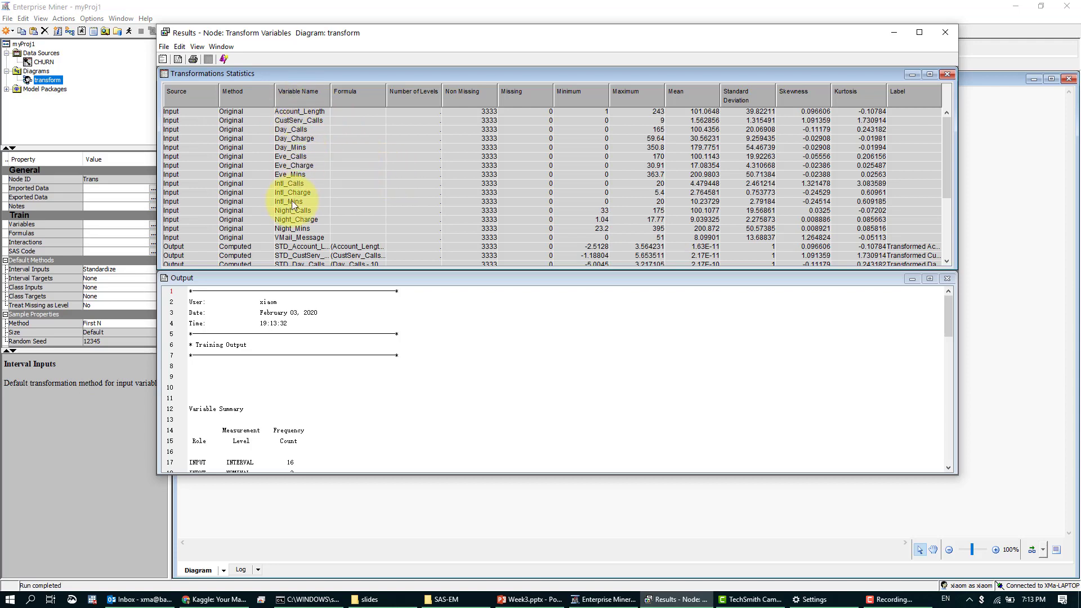
scroll(249, 154, down, 2)
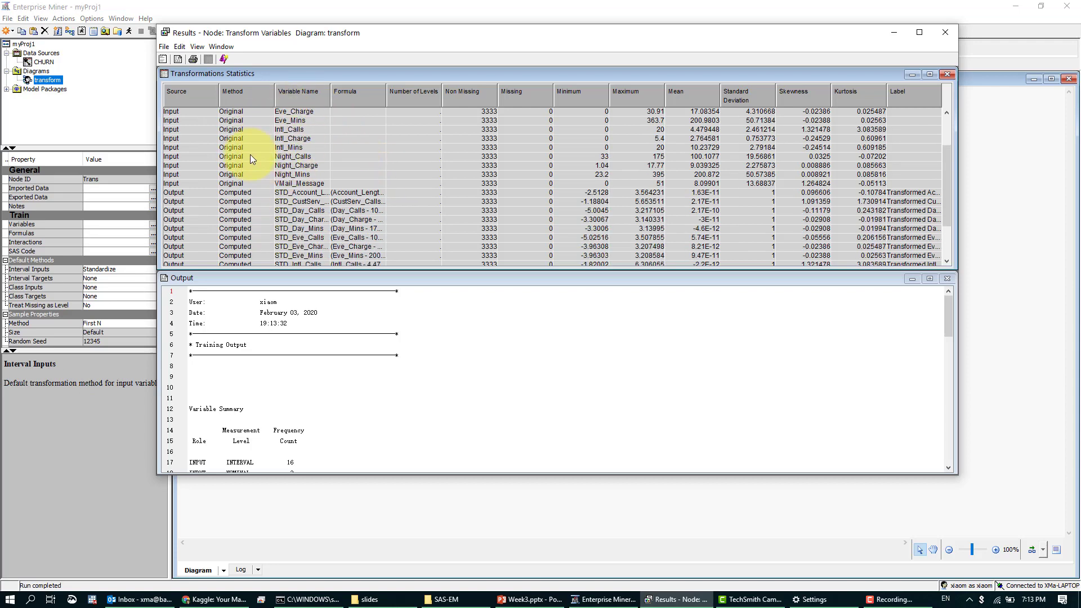
scroll(261, 183, down, 2)
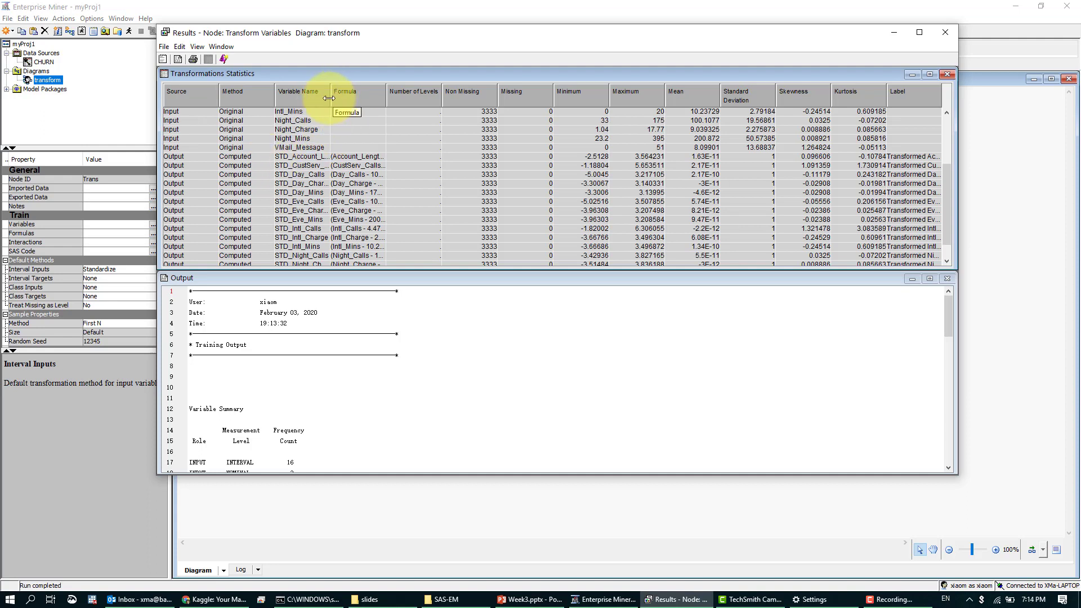
drag(331, 97, 355, 96)
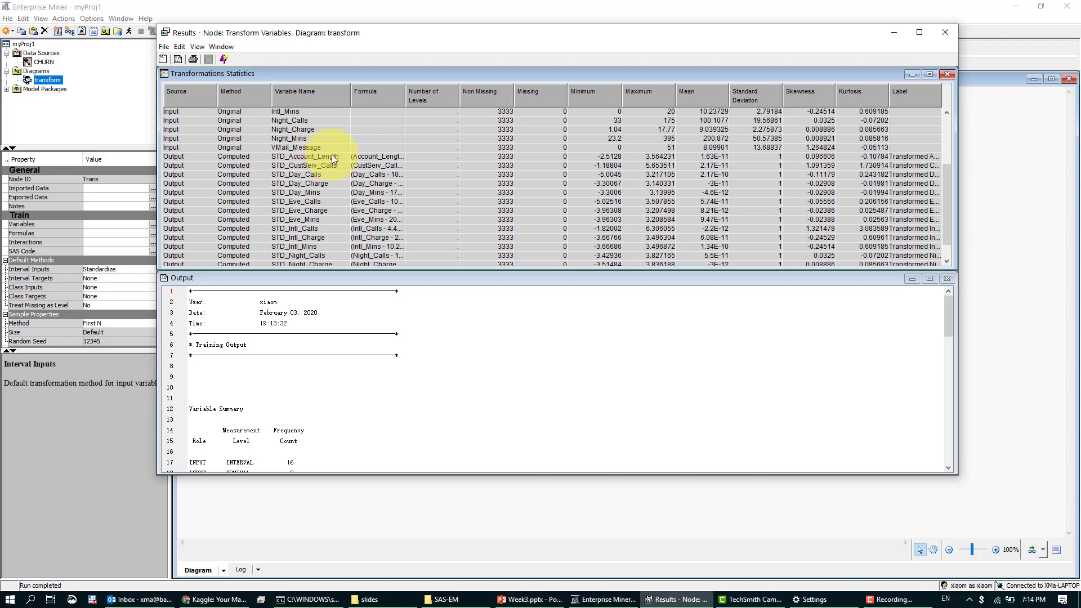
drag(405, 100, 462, 97)
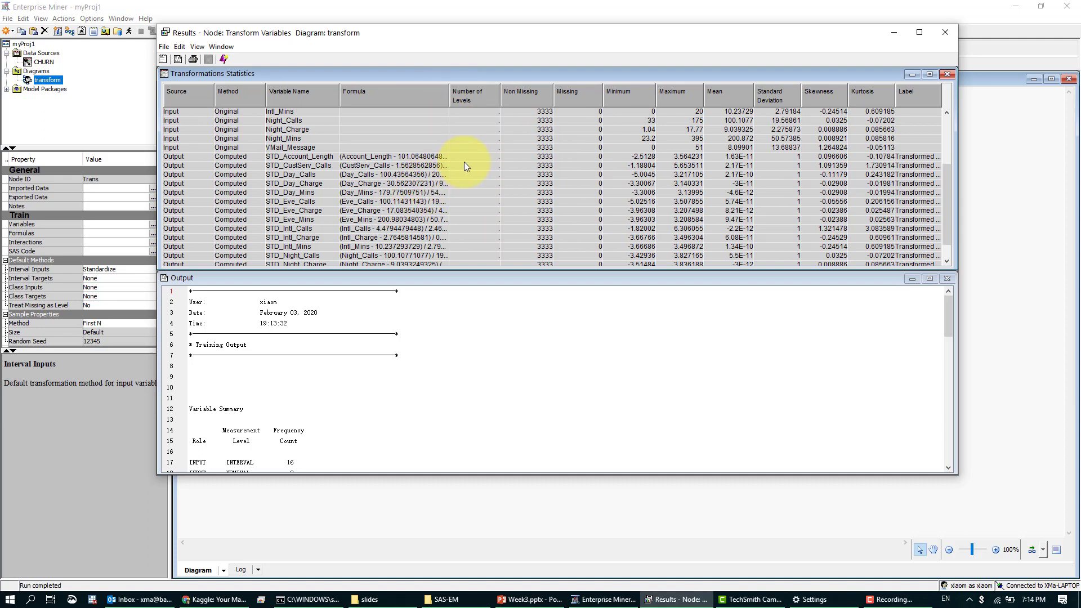
scroll(300, 183, down, 1)
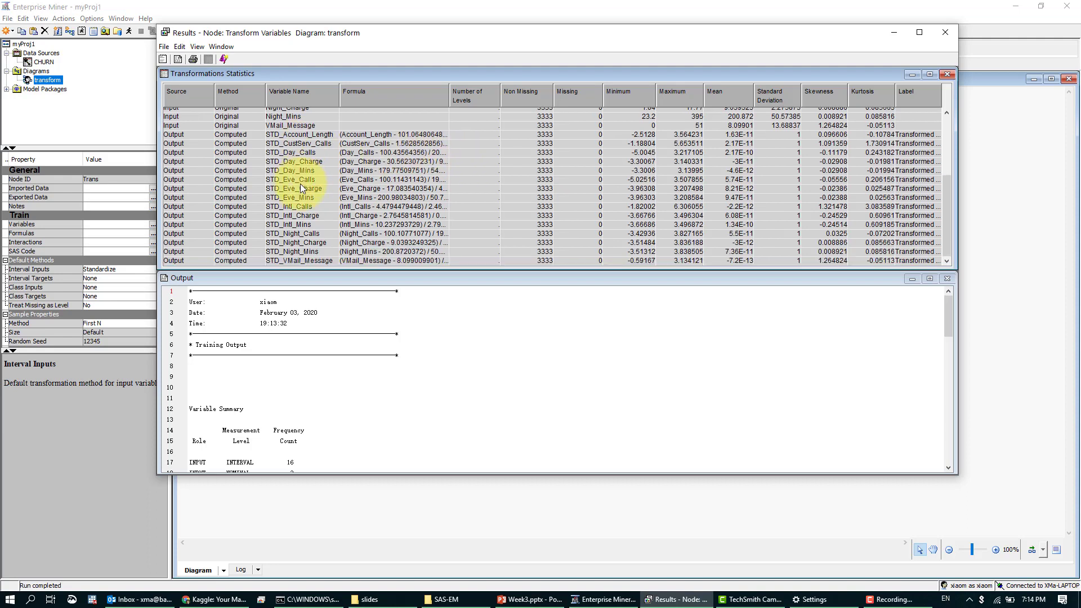
scroll(309, 234, up, 4)
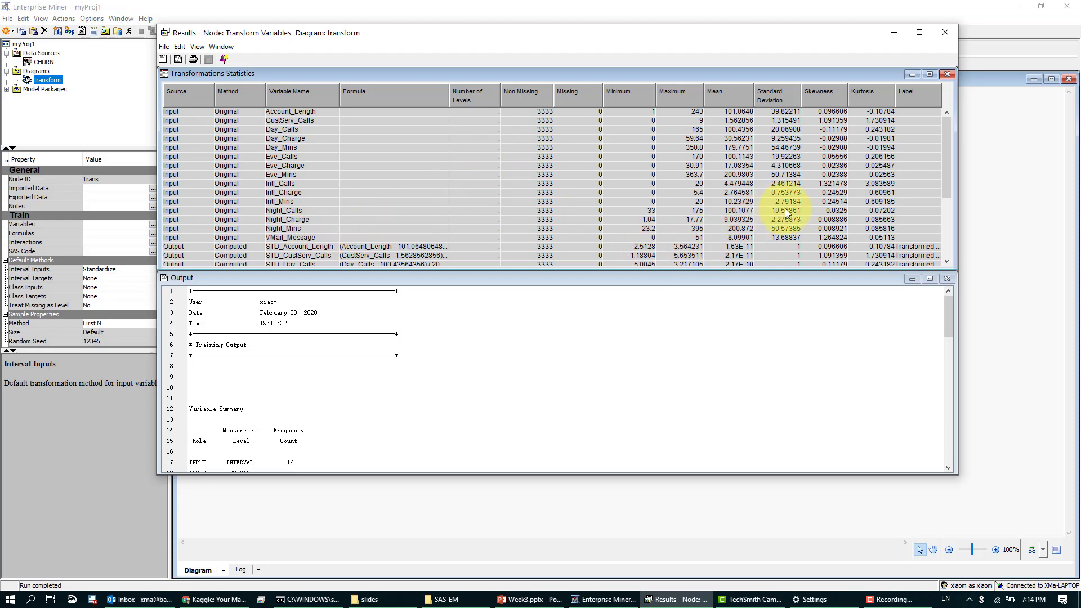
scroll(785, 209, down, 4)
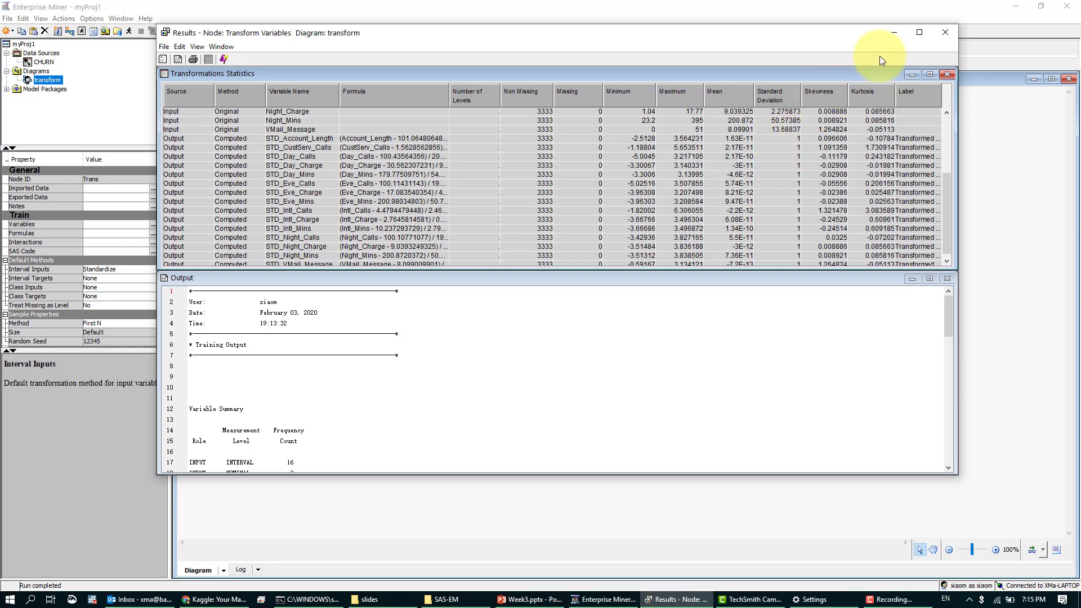
click(938, 37)
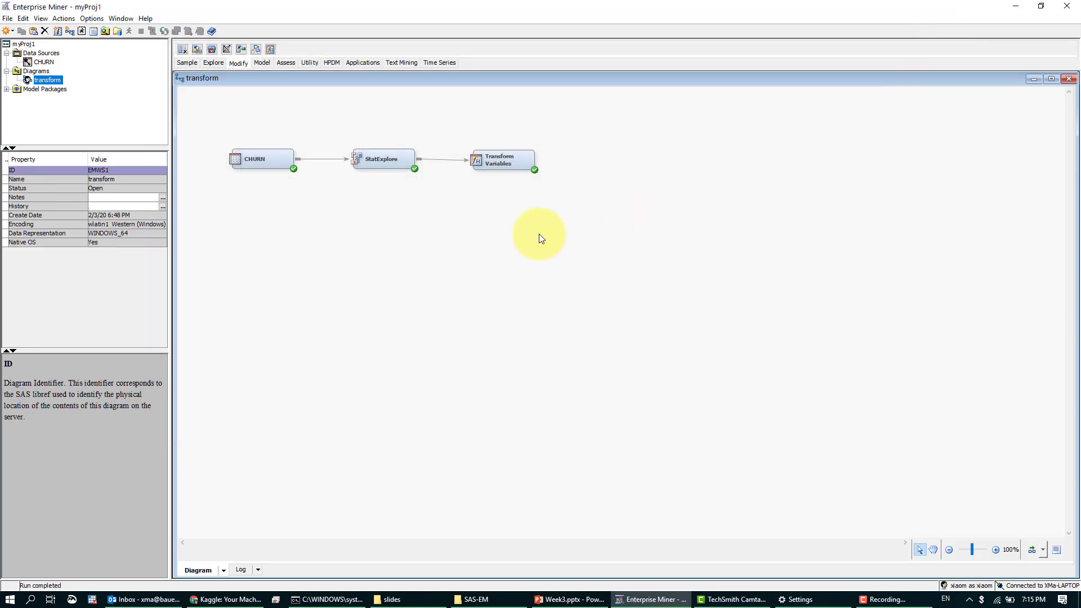
- Add a MultiPlot node after the Transform Variables node in the diagram and connect the two nodes
click(508, 168)
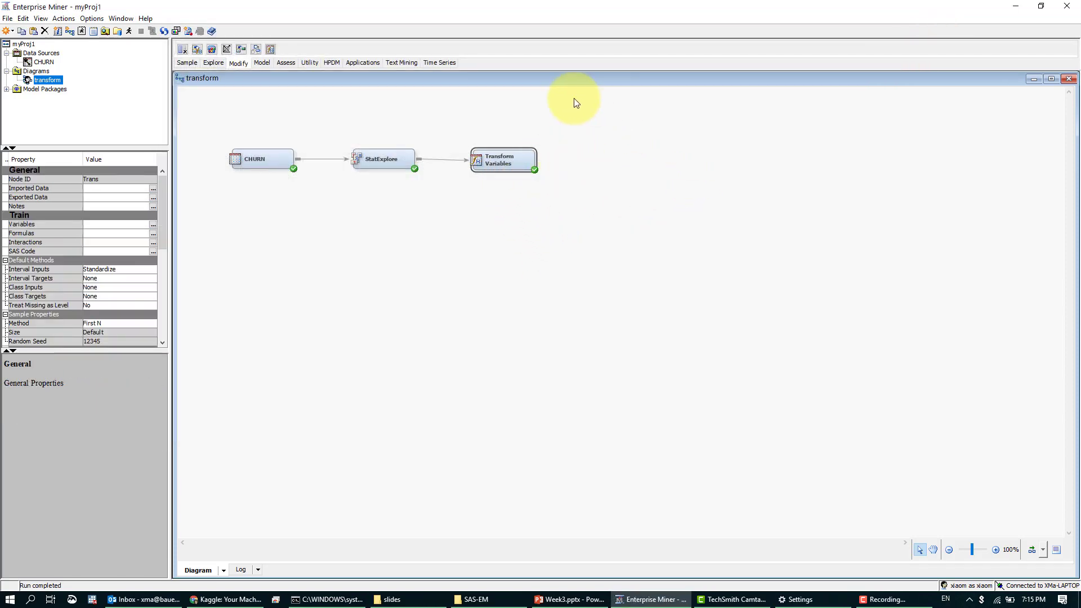
click(584, 179)
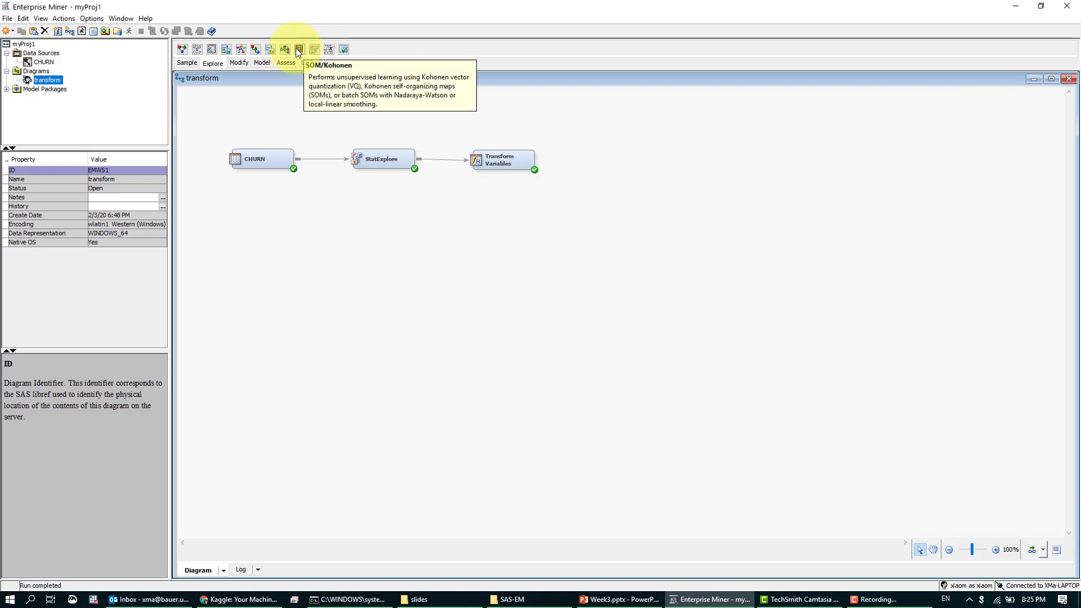
drag(273, 49, 517, 128)
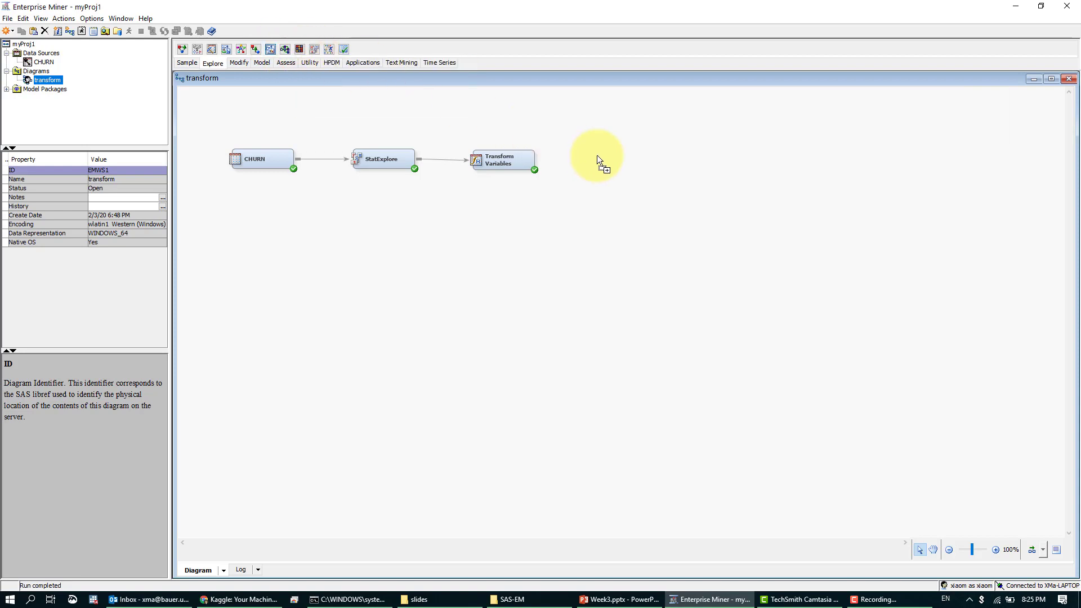
drag(597, 155, 638, 161)
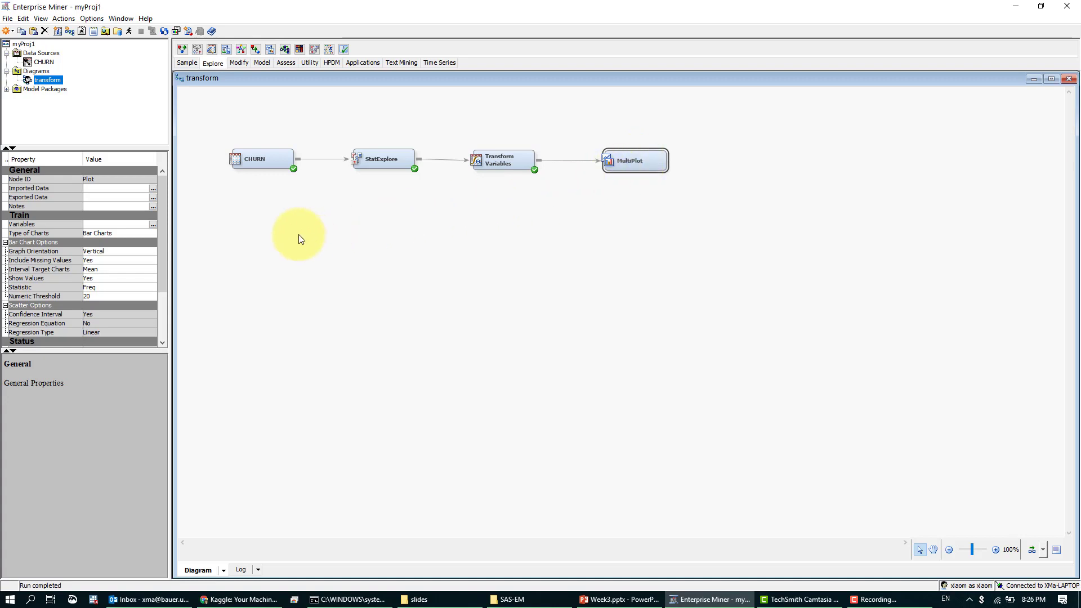
- Set the MultiPlot node's type of charts to Bar Charts
click(134, 236)
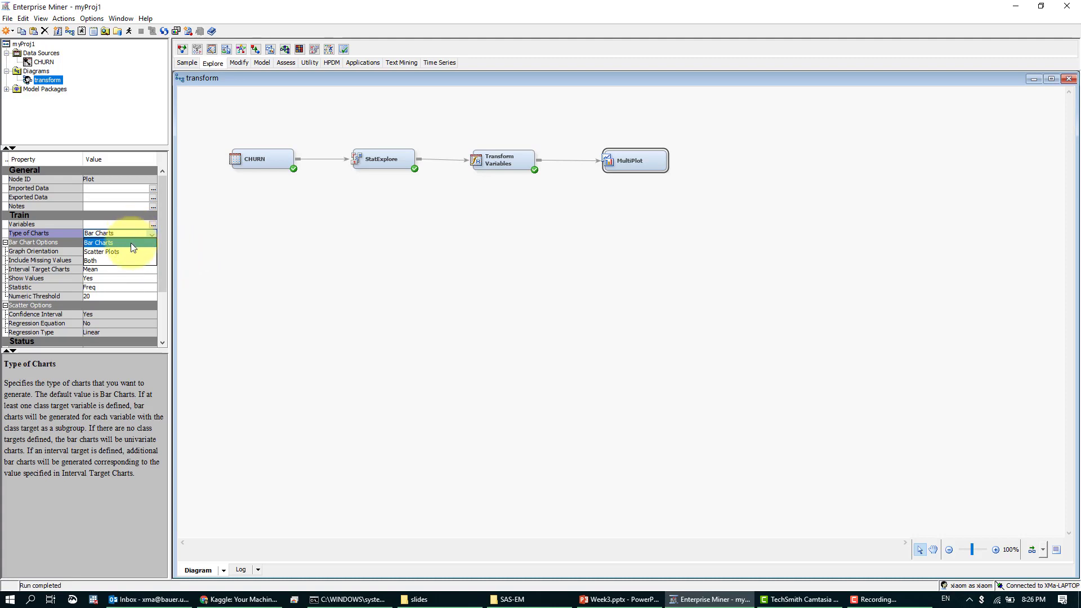
click(131, 243)
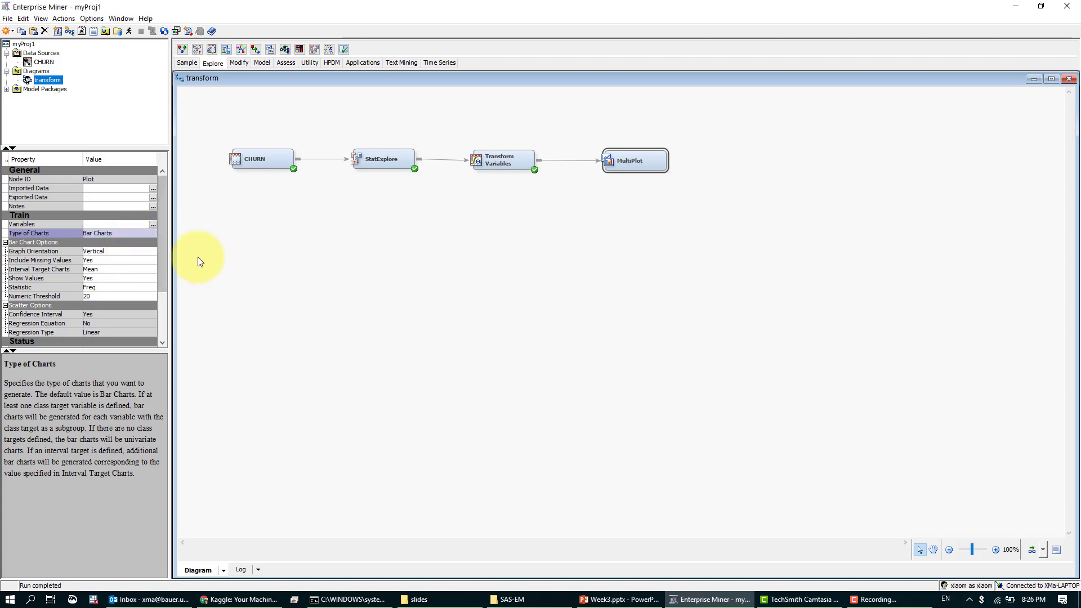
click(140, 234)
click(141, 234)
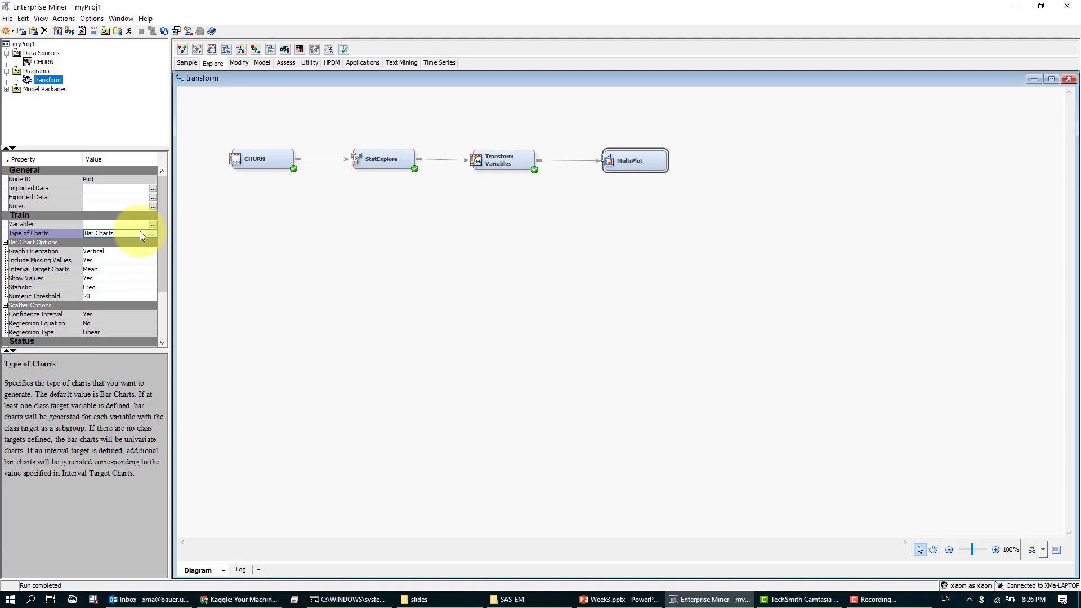
- Run the MultiPlot node and open its results
right_click(620, 163)
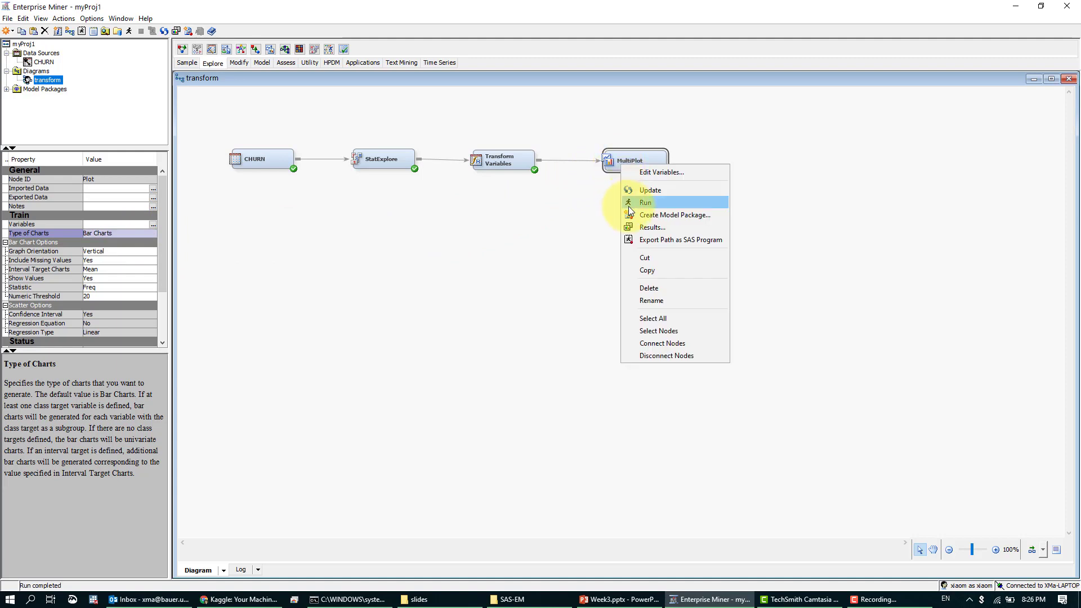
click(630, 205)
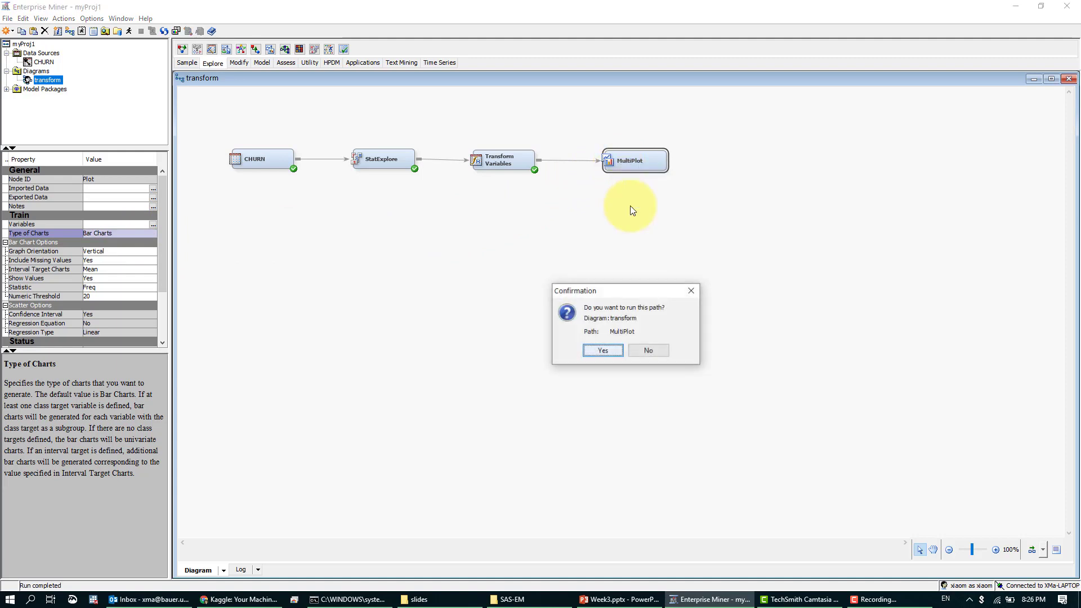
click(602, 350)
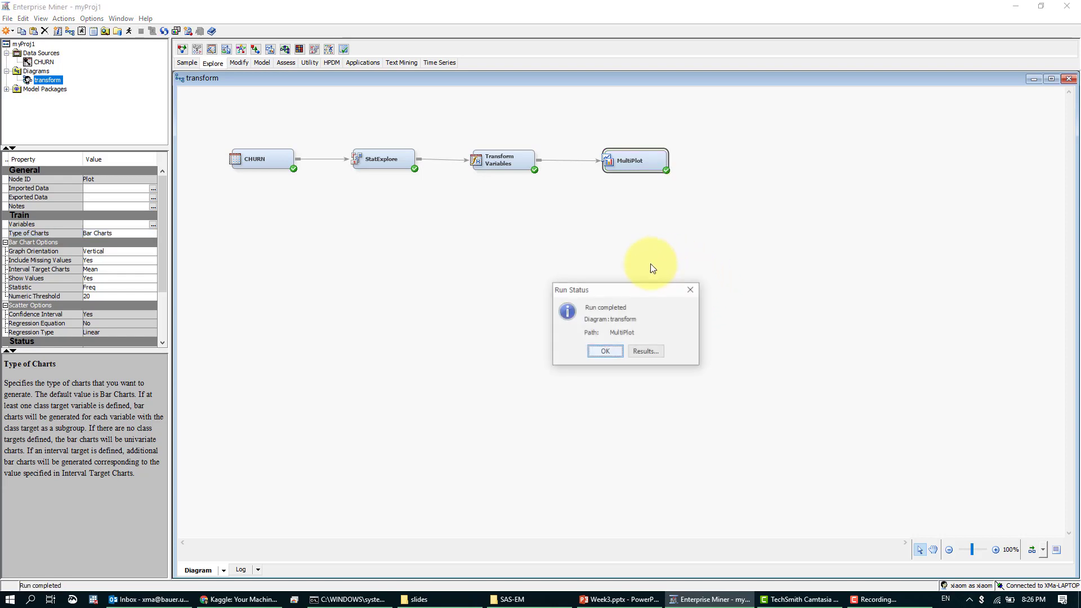
click(646, 349)
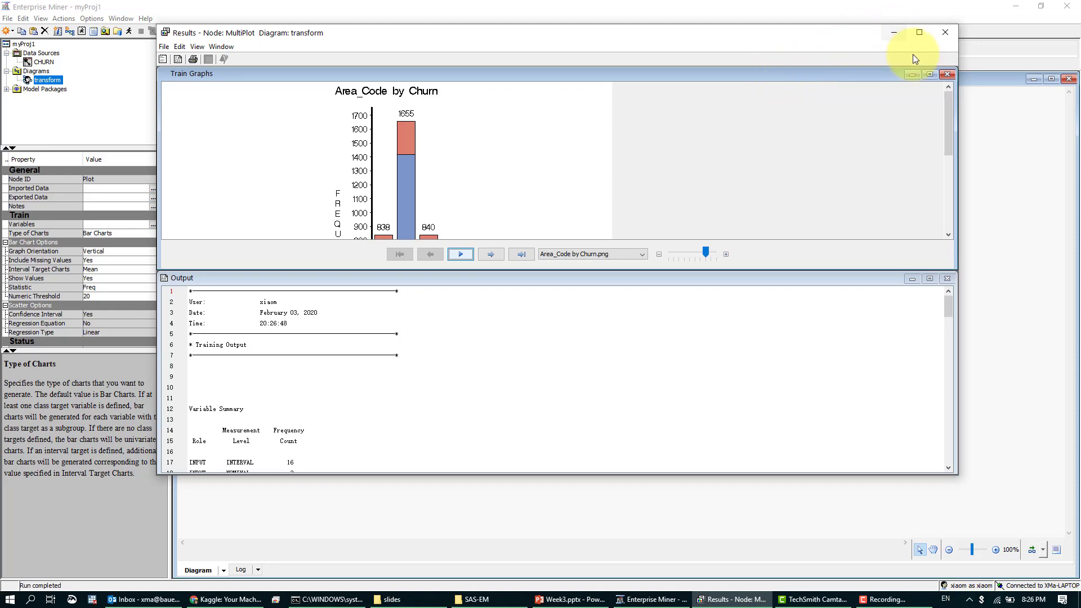
- Maximize the MultiPlot results window and enlarge the Train Graphs pane to show the full Area_Code by Churn chart
click(920, 33)
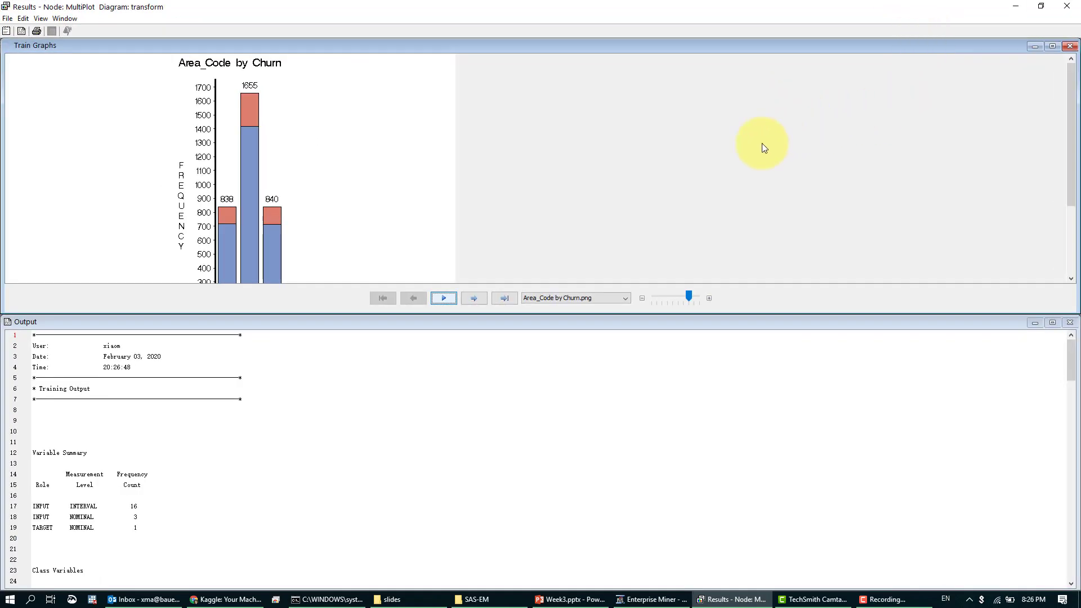
drag(647, 317, 622, 404)
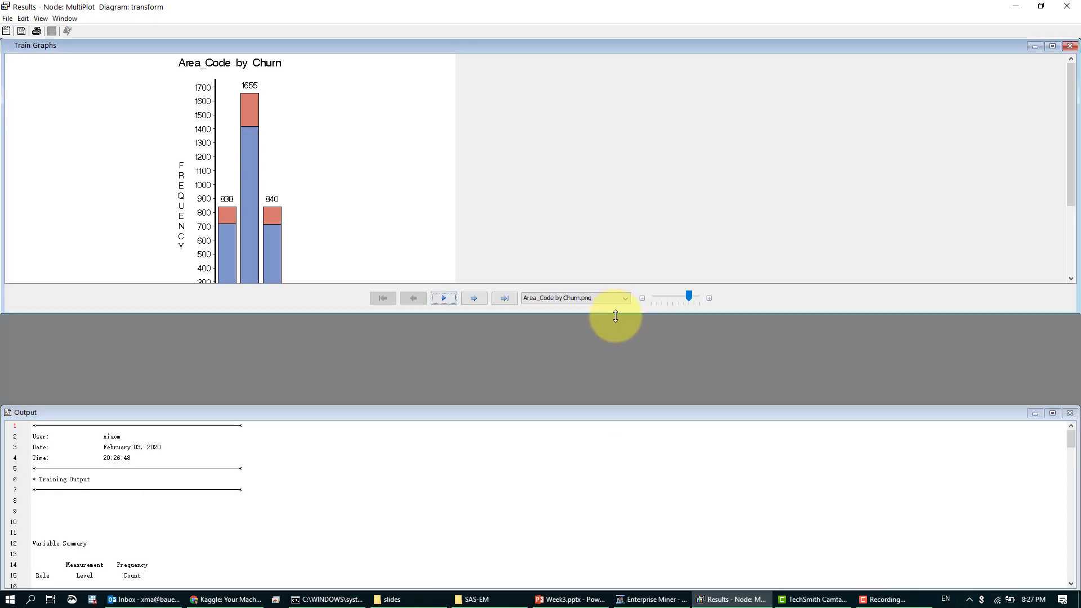
drag(616, 314, 624, 384)
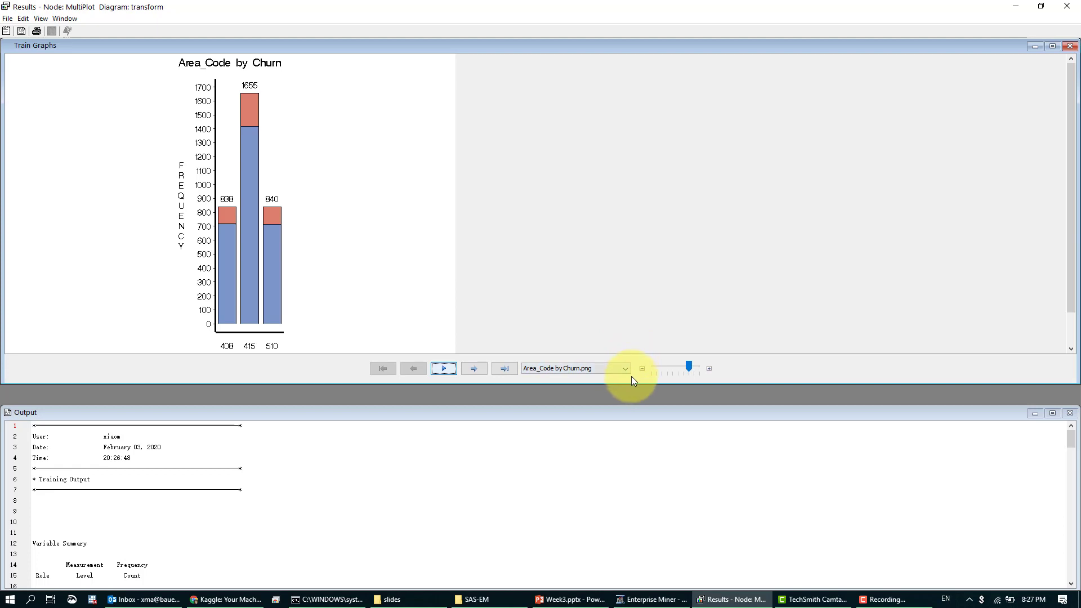
- Look through the list of available train graphs and display the STD_CustServ_Calls by Churn chart
click(573, 369)
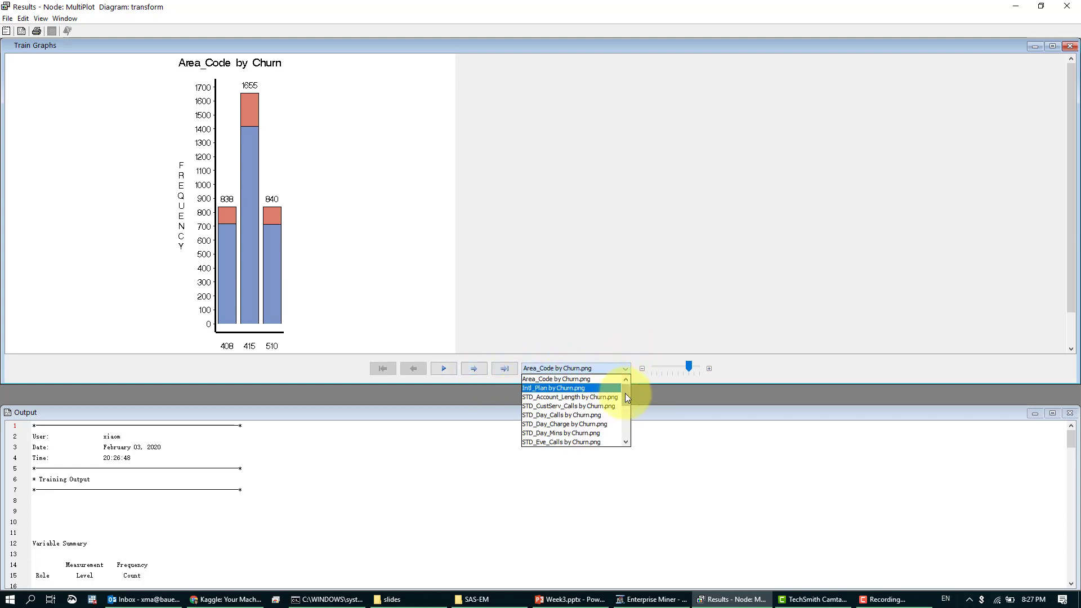
drag(625, 394, 620, 423)
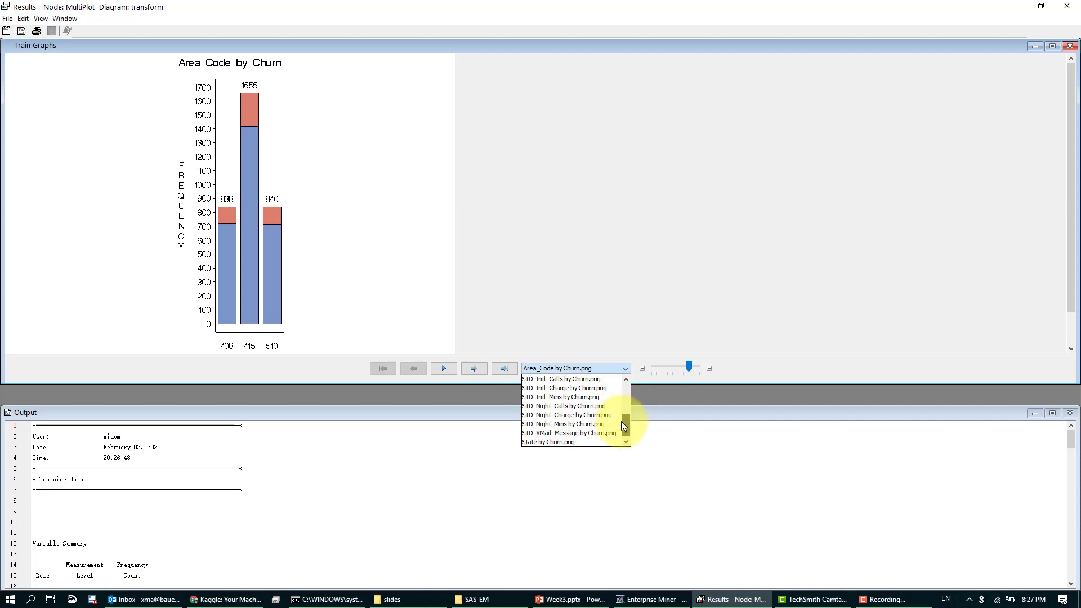
drag(620, 421, 627, 388)
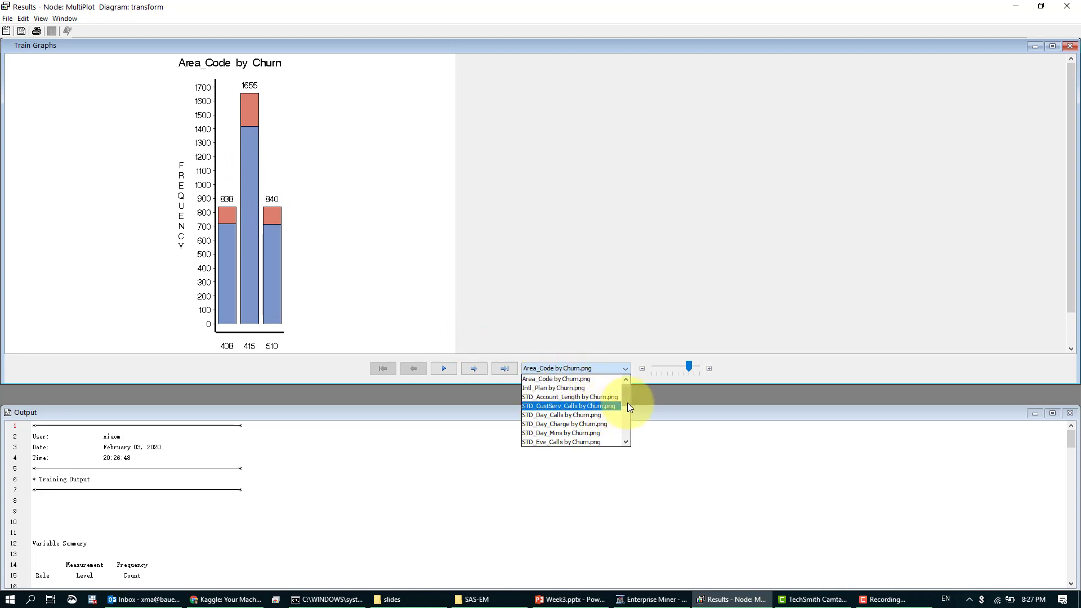
drag(628, 403, 626, 421)
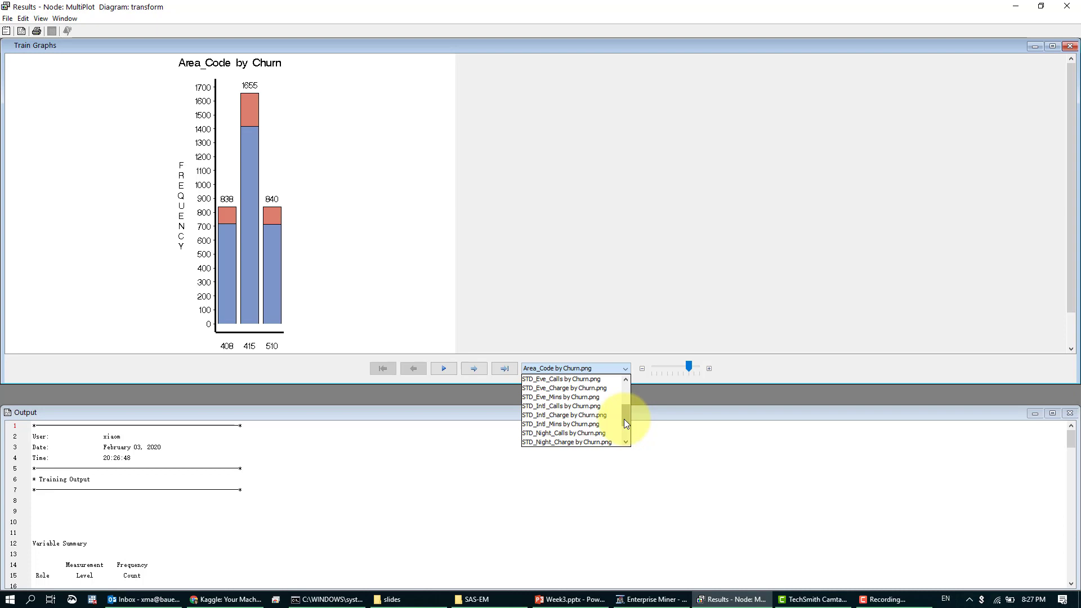
mouse_move(624, 420)
mouse_down()
mouse_move(625, 435)
mouse_move(624, 407)
mouse_up()
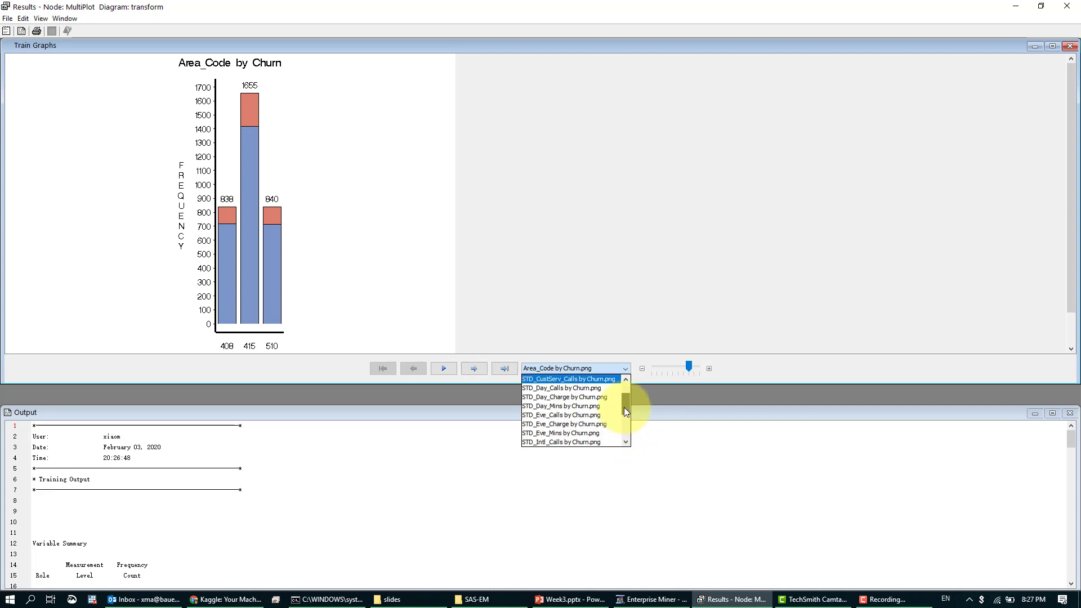
click(599, 380)
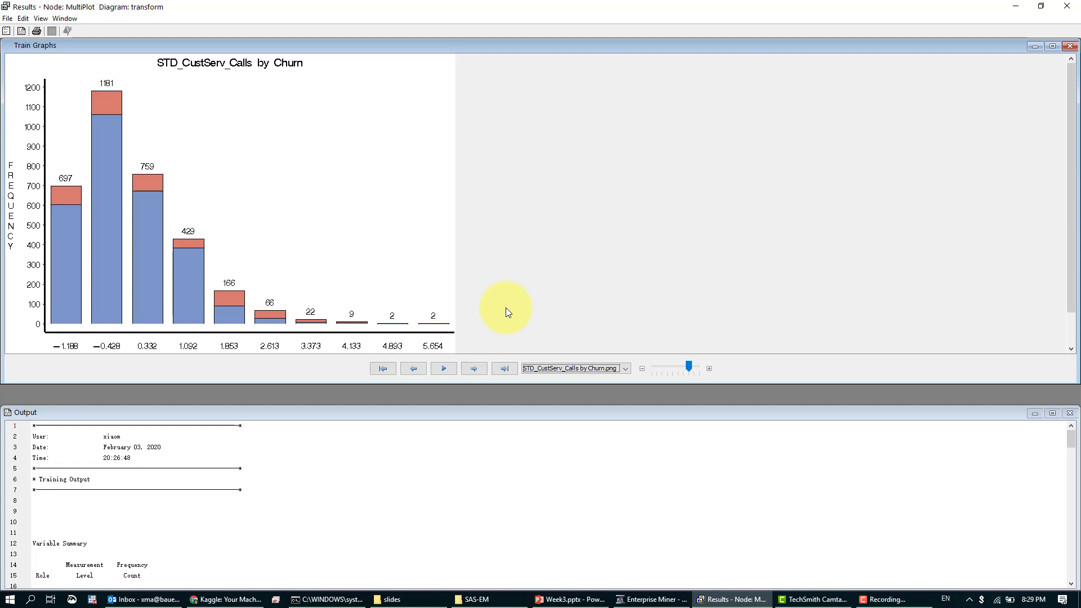
- Step through the following charts up to STD_Intl_Calls by Churn to examine their distributions, and close the MultiPlot results
click(475, 369)
click(475, 369)
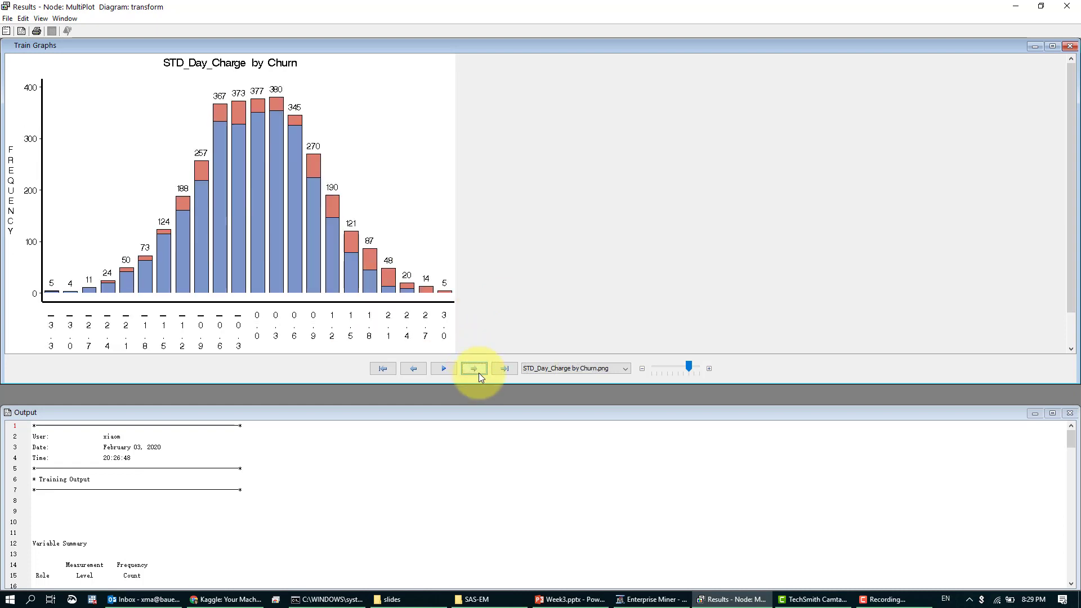
click(474, 369)
click(479, 373)
click(478, 374)
click(479, 373)
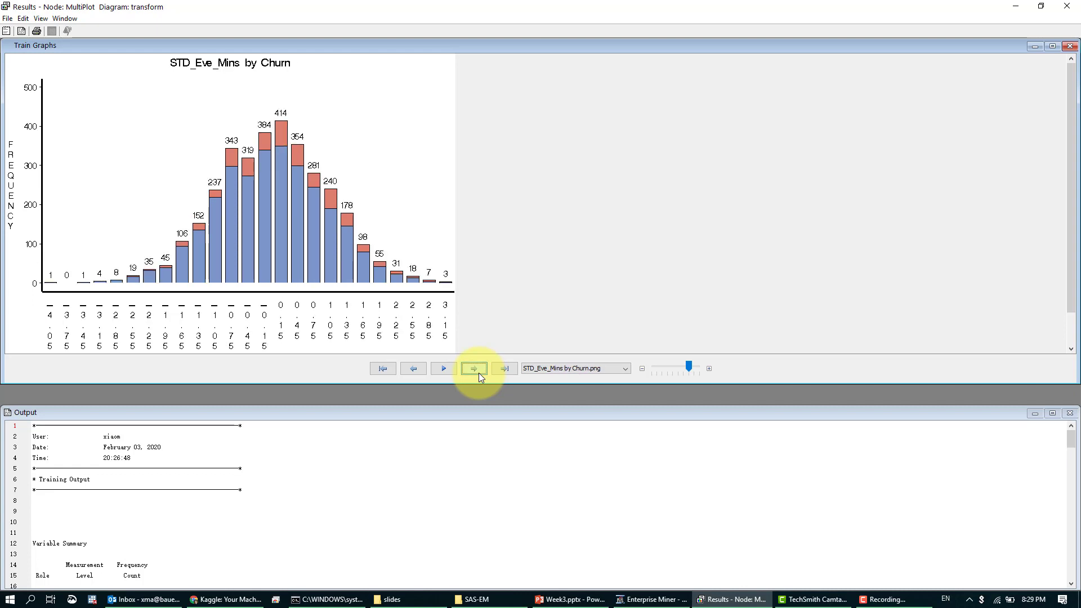
click(479, 373)
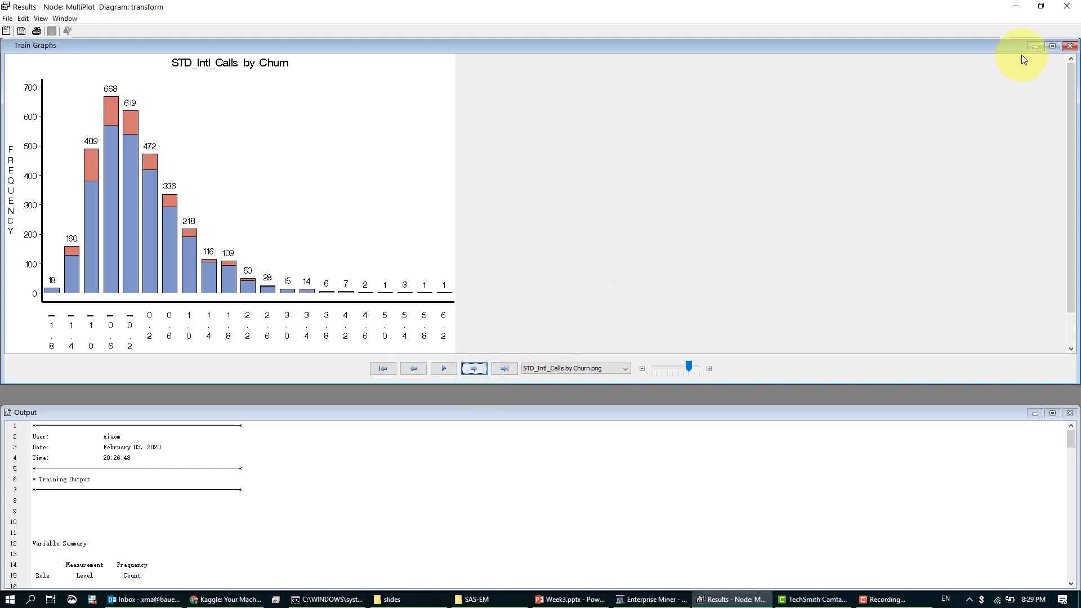
click(1053, 10)
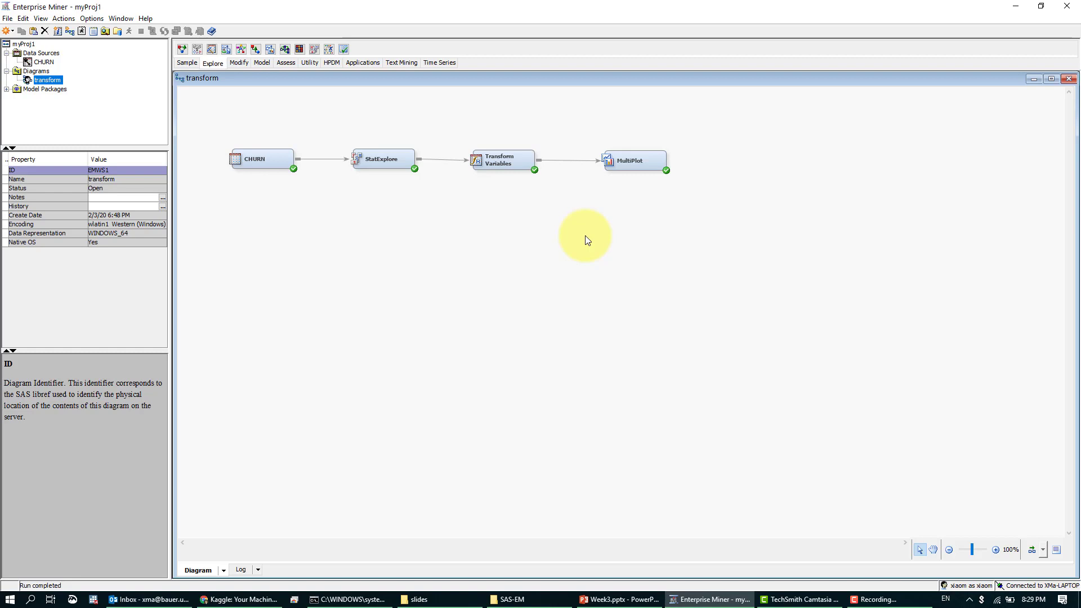
- Reopen the results of the MultiPlot node from the diagram
right_click(630, 170)
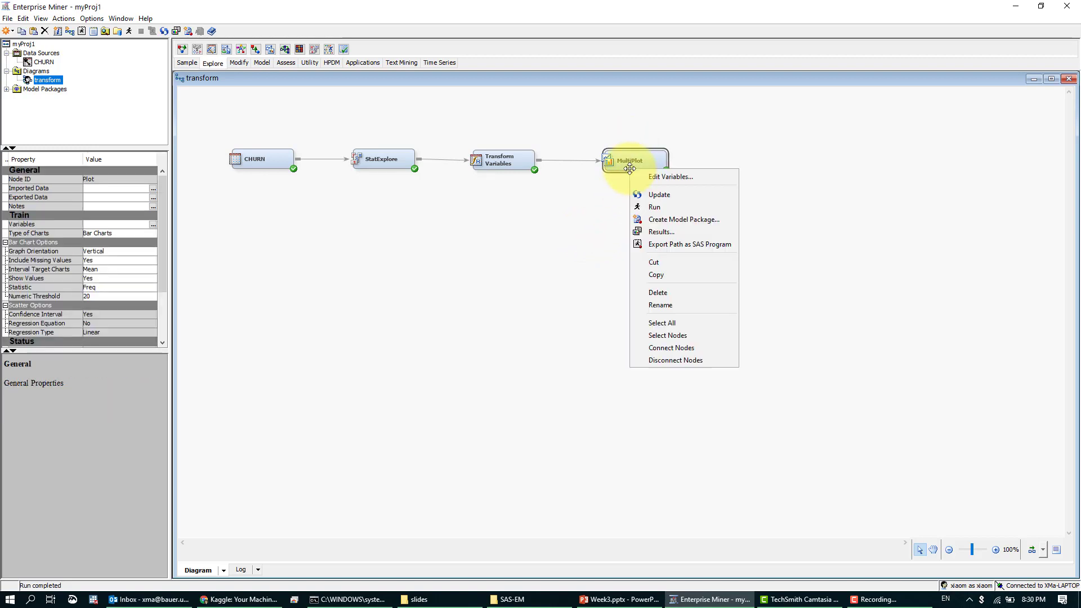
click(667, 231)
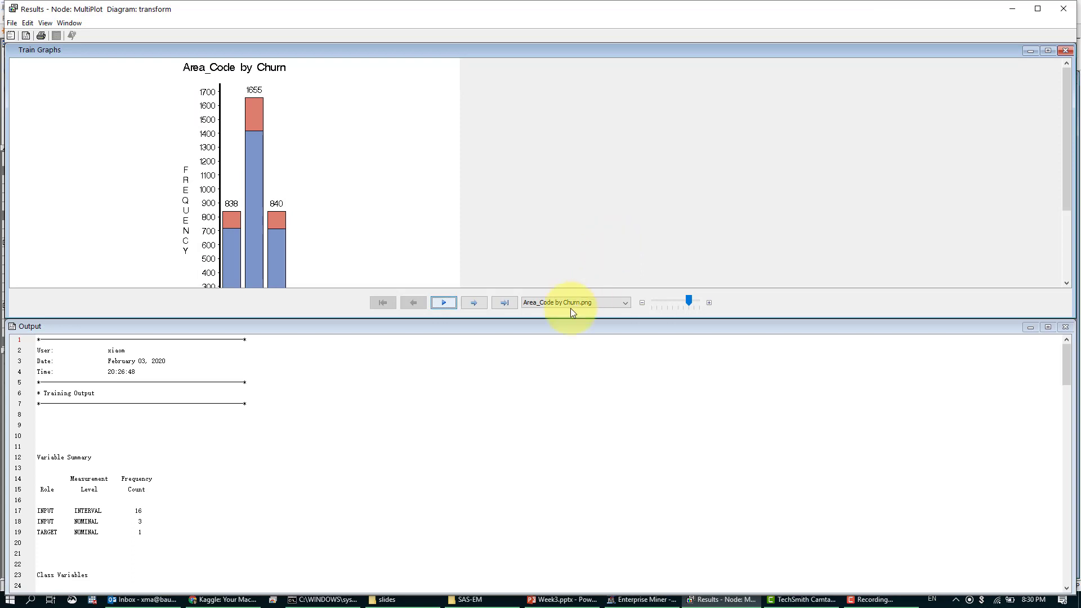
- Enlarge the Train Graphs pane and display the Intl_Plan by Churn chart to examine churn by international plan, closing the results when finished
drag(548, 328, 548, 434)
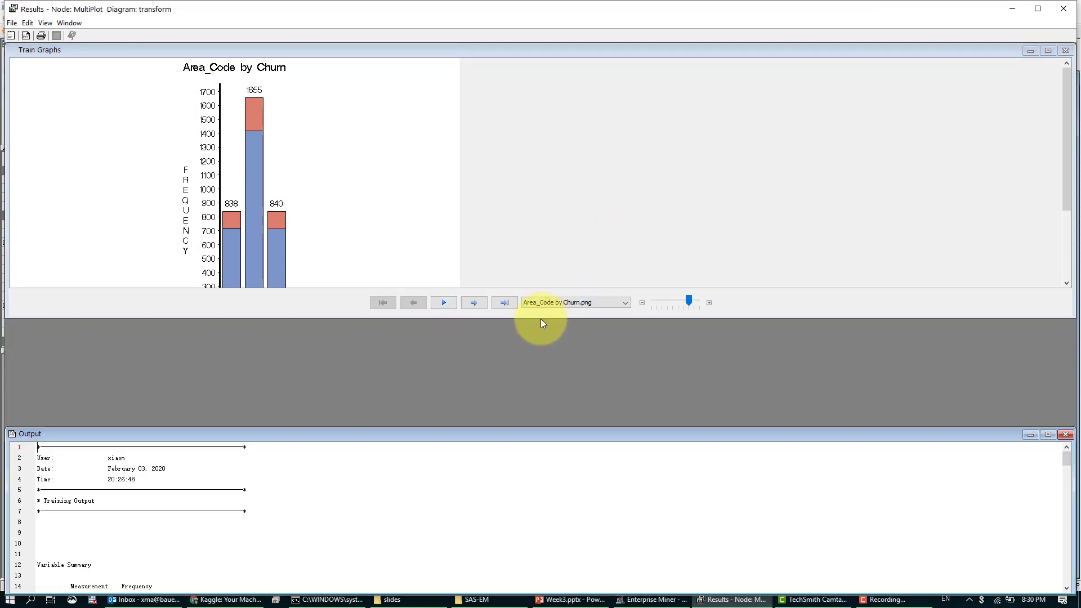
drag(540, 318, 545, 385)
click(549, 385)
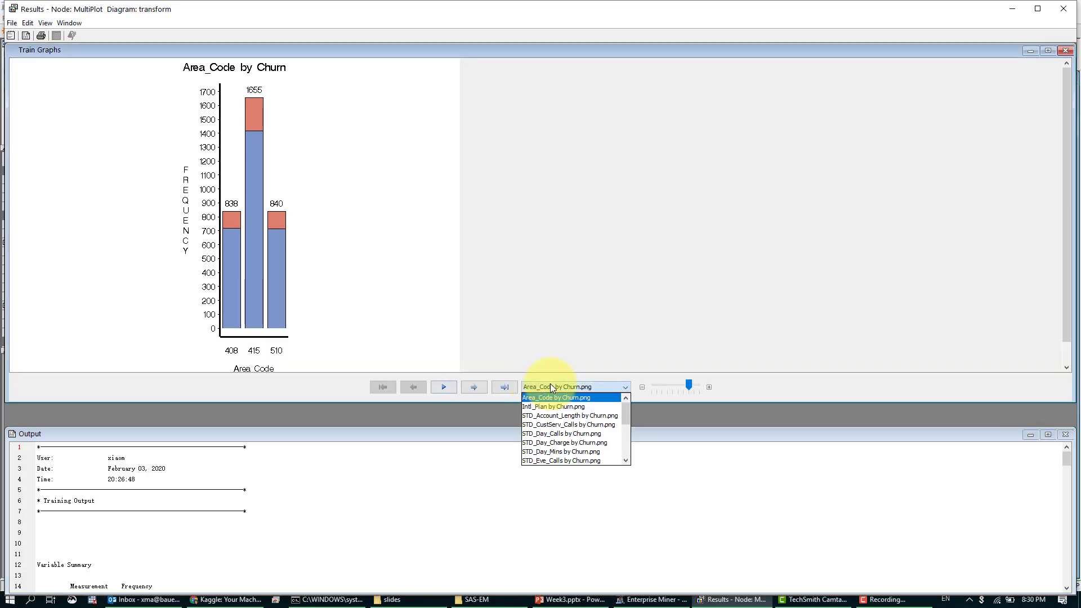
mouse_move(623, 416)
mouse_down()
mouse_move(625, 432)
mouse_move(626, 416)
mouse_up()
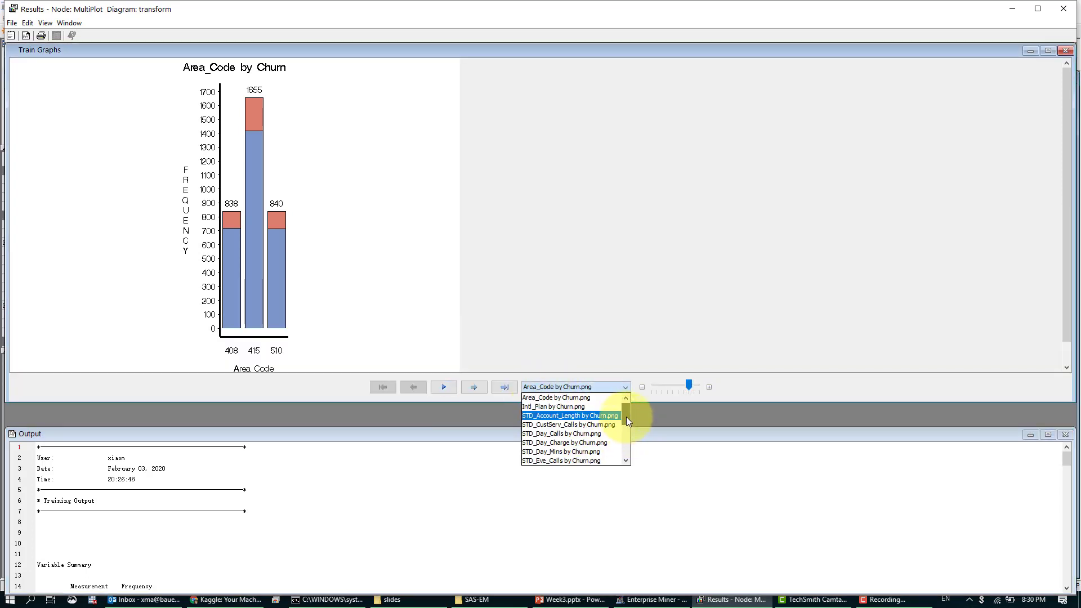
click(570, 404)
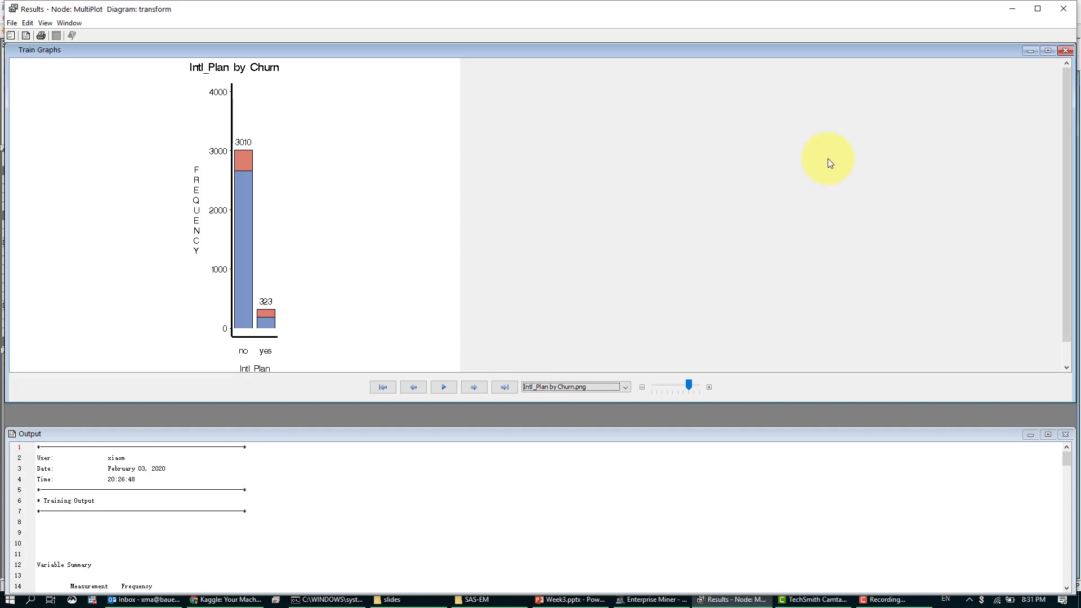
click(1061, 9)
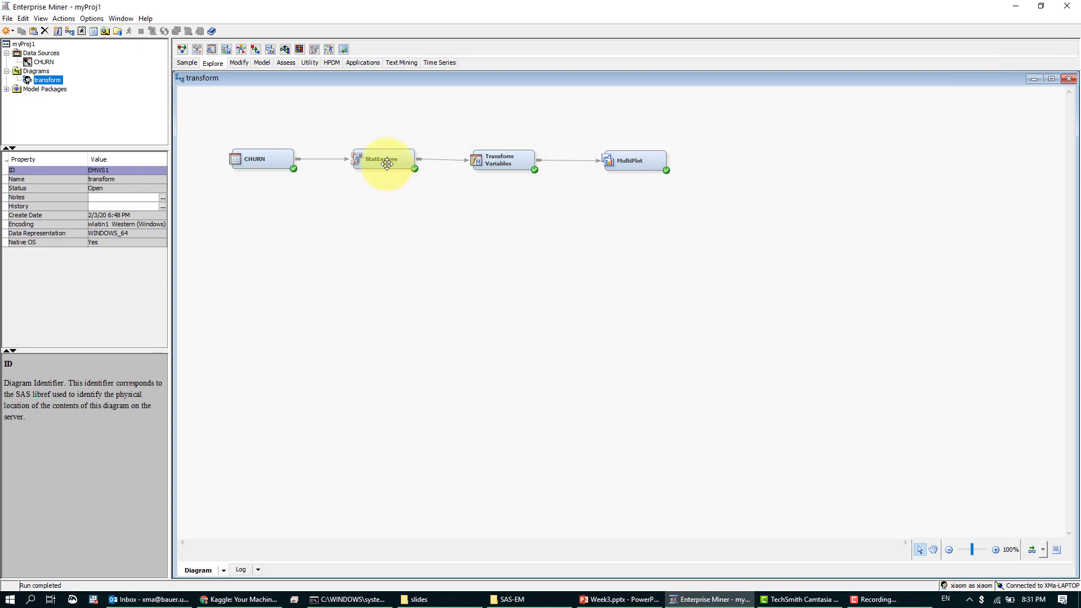
click(384, 157)
right_click(383, 156)
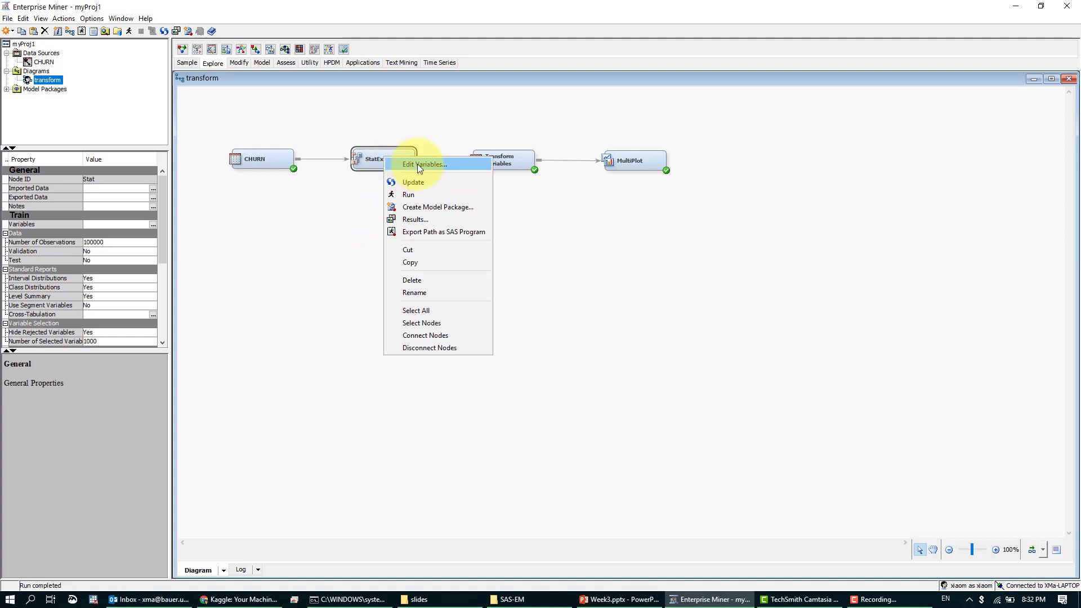
click(326, 183)
right_click(507, 155)
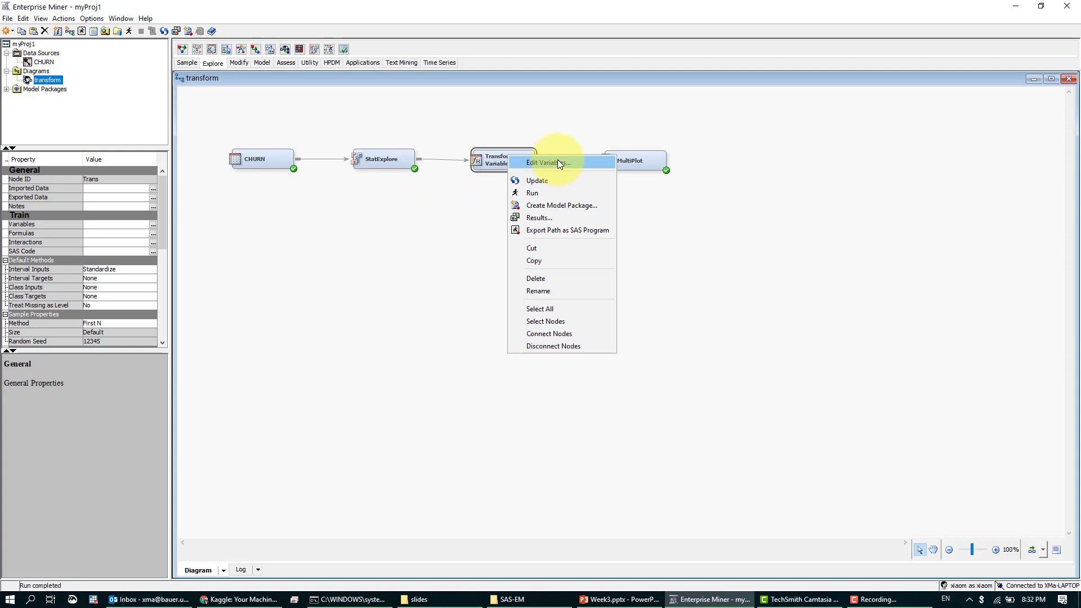
click(268, 154)
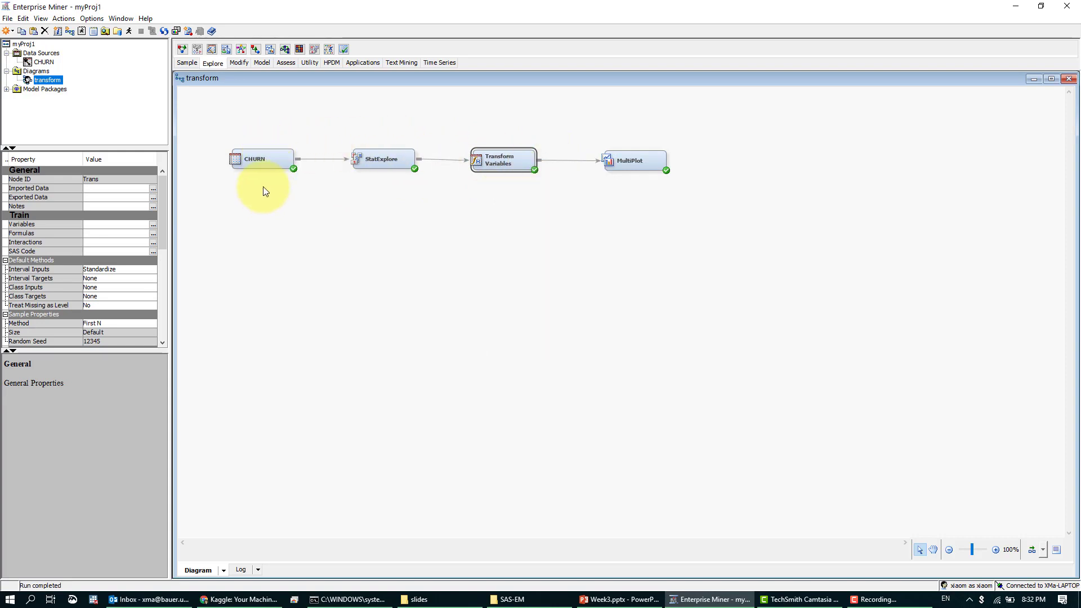
- Open the variables table of the CHURN data node and widen the Name column to show the full variable names
click(277, 161)
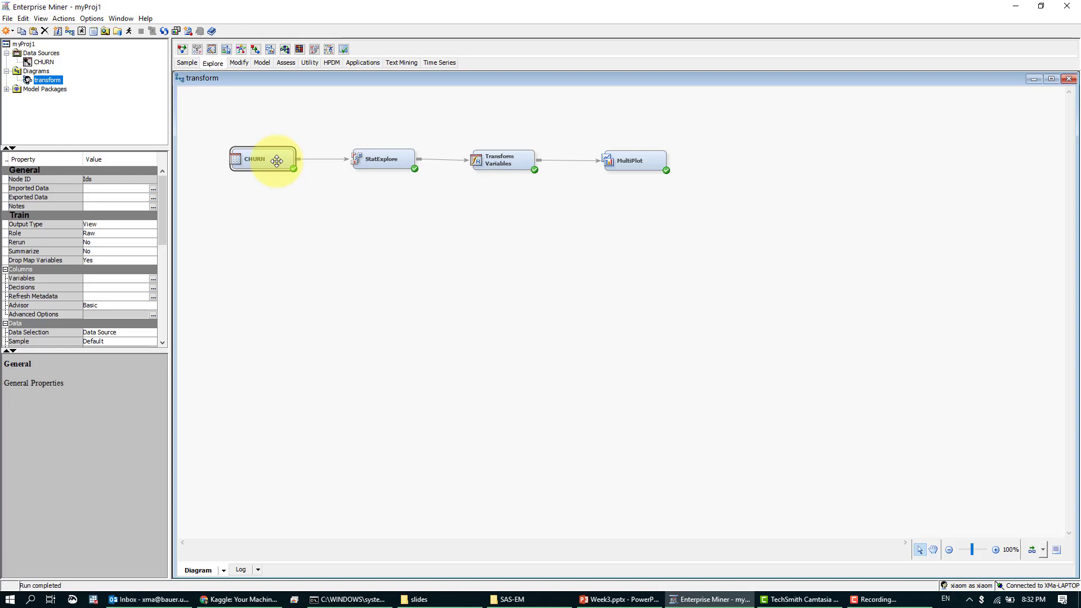
right_click(277, 161)
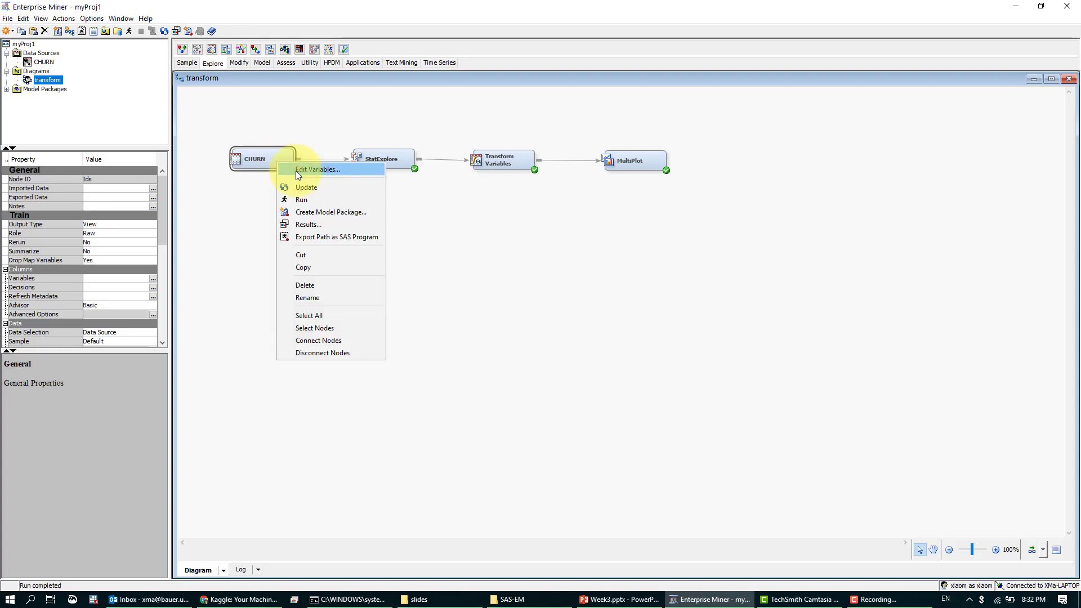
click(519, 198)
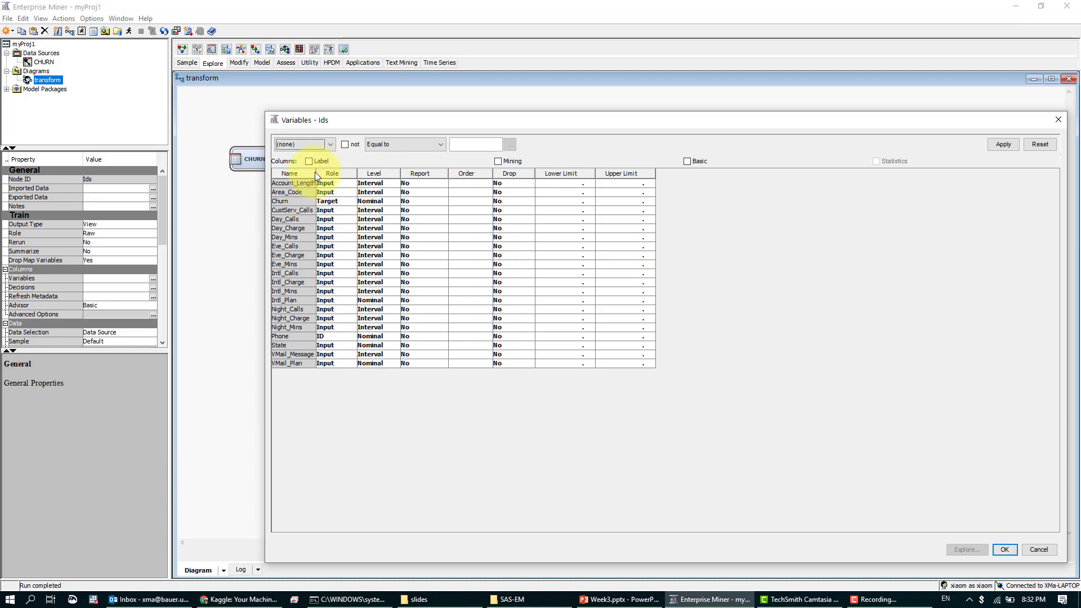
drag(315, 171, 369, 172)
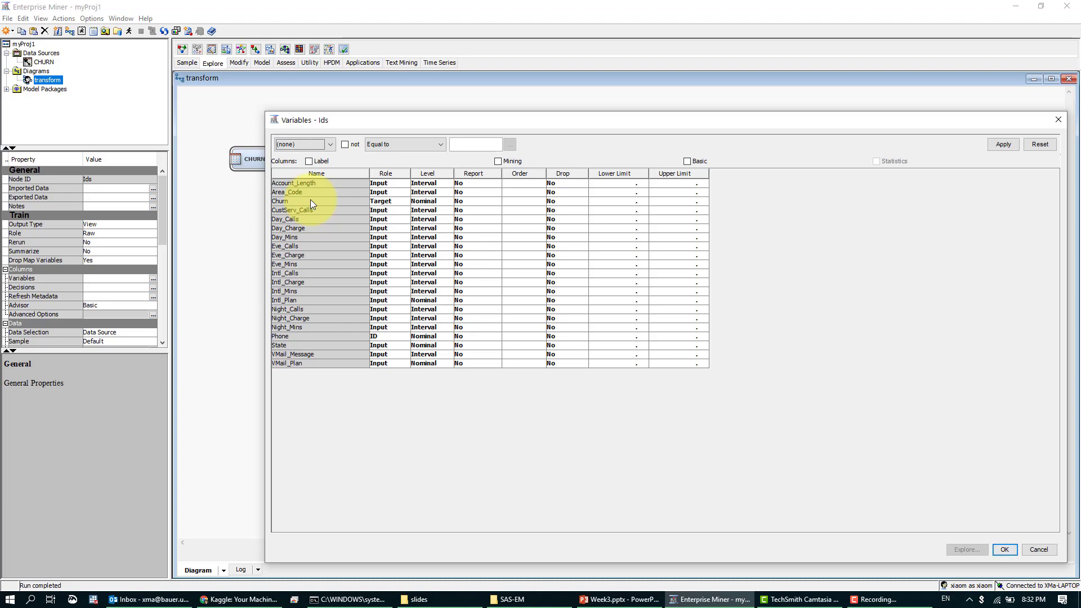
- Explore Churn and Intl_Plan together in a maximized window and select the True. bar of the Churn chart to highlight its records across the charts
click(310, 201)
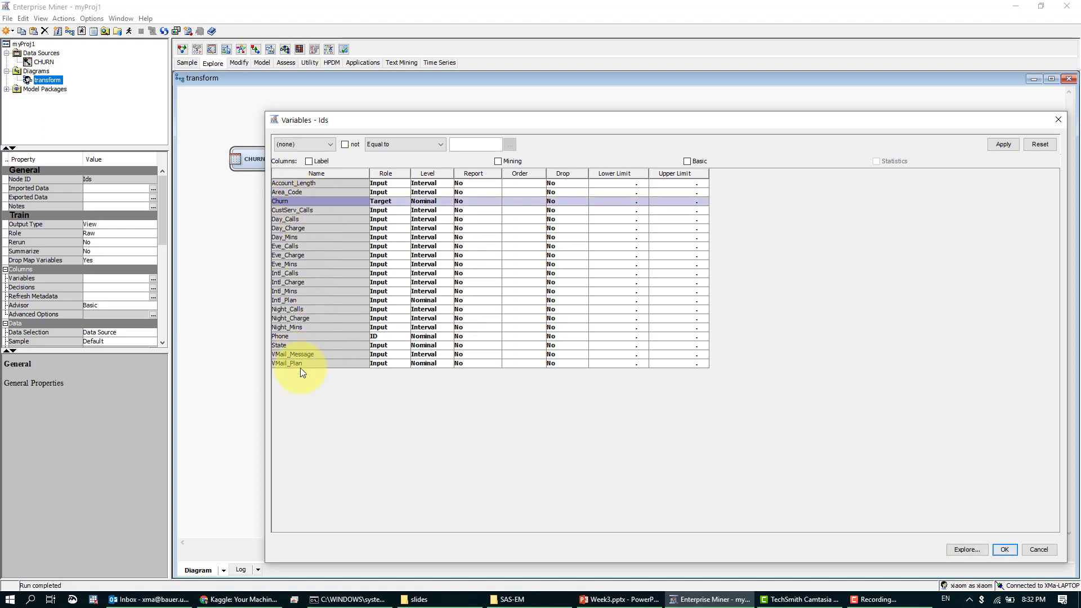
ctrl+click(303, 300)
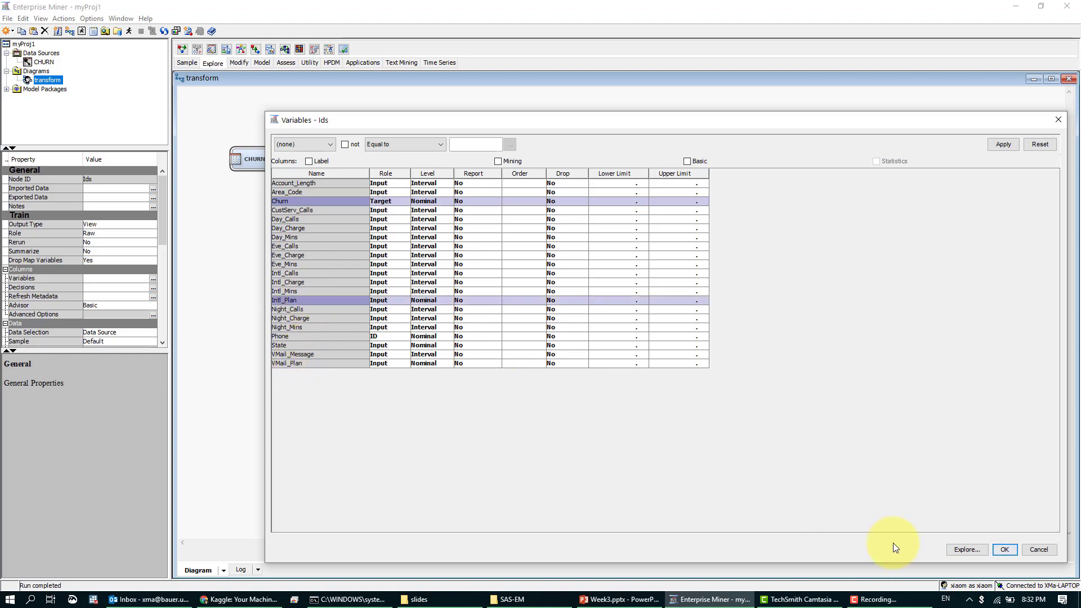
click(965, 551)
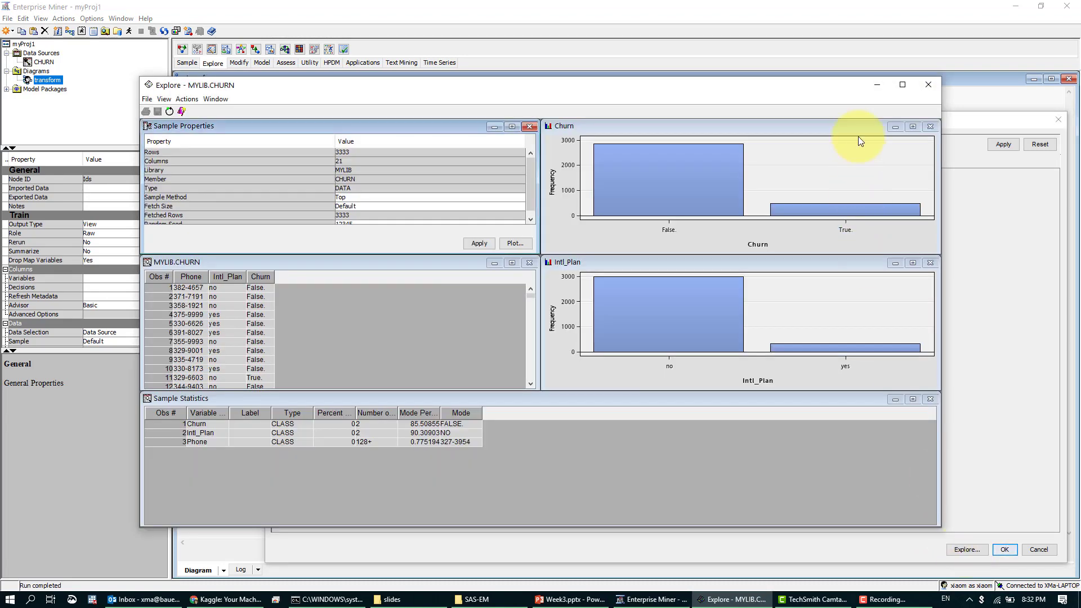
click(898, 88)
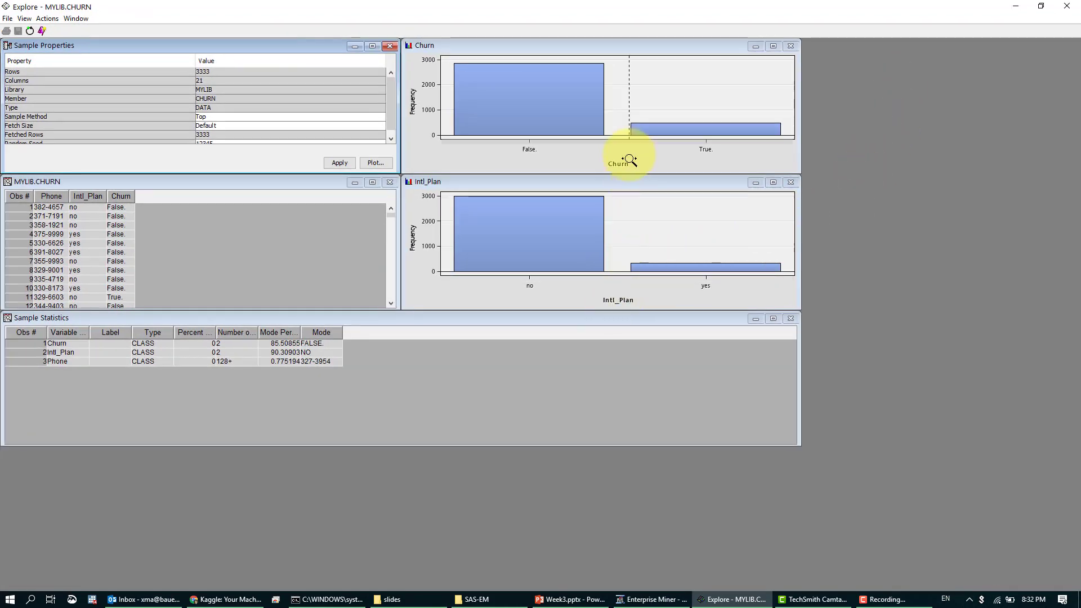
mouse_move(568, 107)
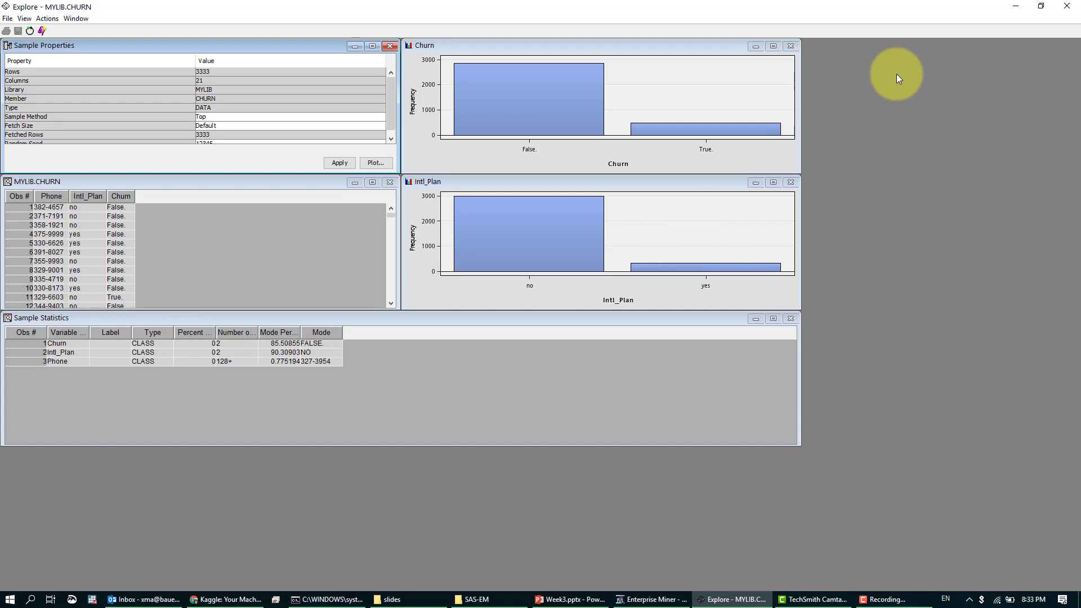
click(769, 129)
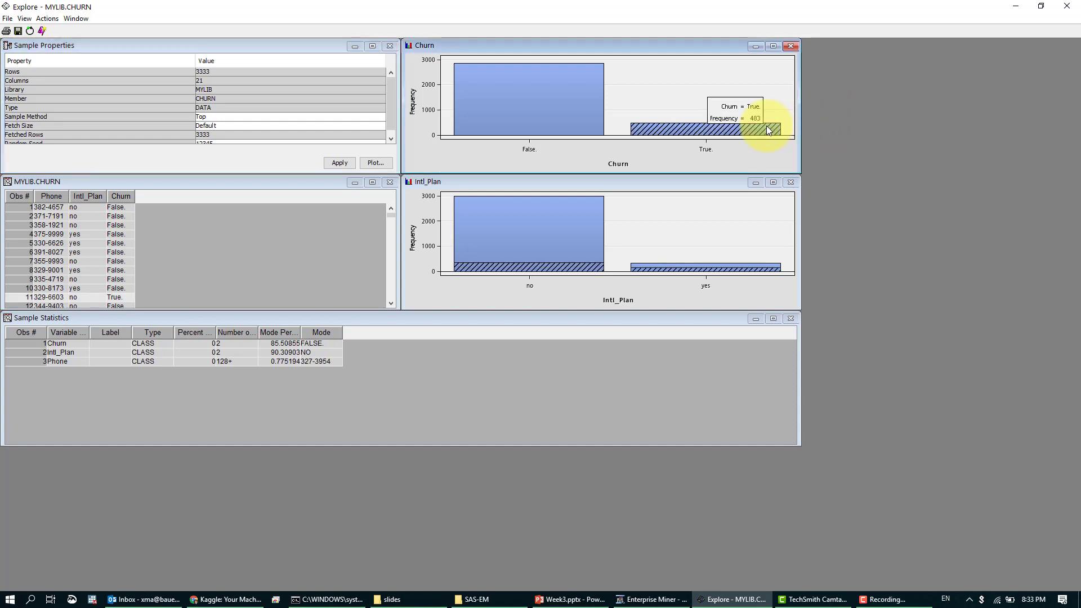